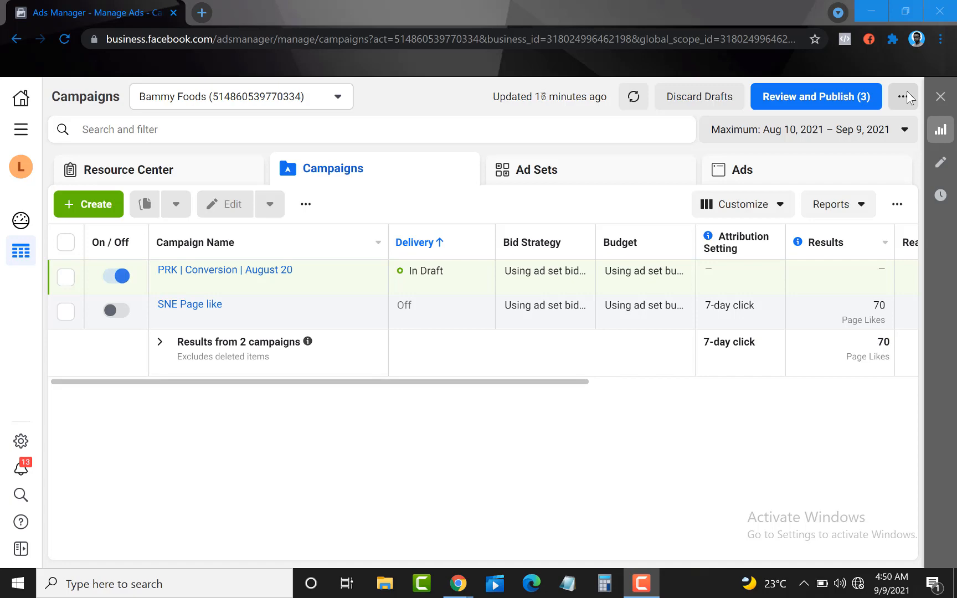
# - Start a custom automated rule for all active campaigns
pyautogui.click(305, 204)
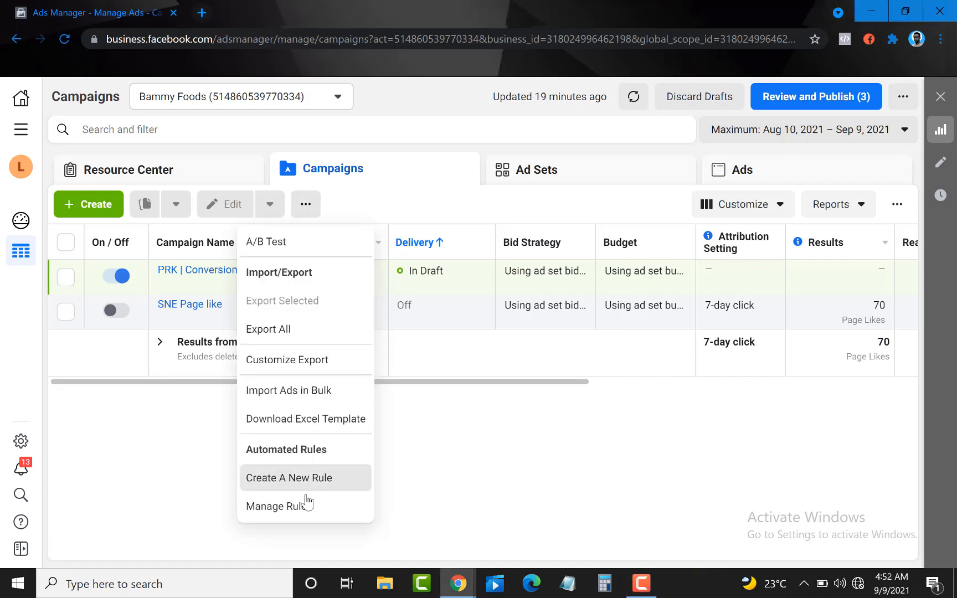
pyautogui.click(21, 130)
pyautogui.scroll(-10, 181, 459)
pyautogui.click(306, 205)
pyautogui.click(289, 479)
pyautogui.click(756, 342)
pyautogui.scroll(-1, 462, 293)
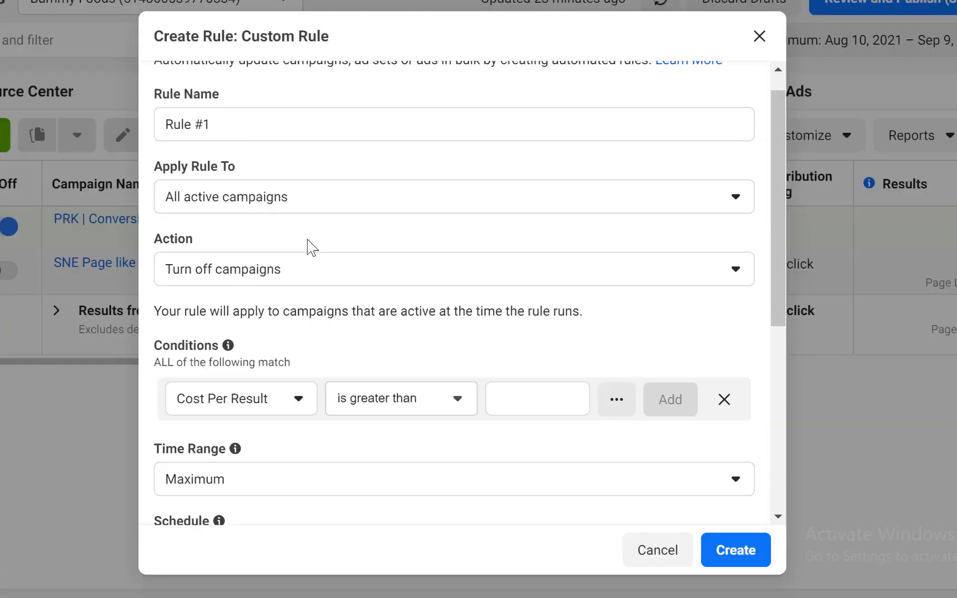
# - Add the conditions Cost Per Result above $7.00 and Lifetime Impressions above 8000, and set the time range to last 7 days
pyautogui.click(310, 260)
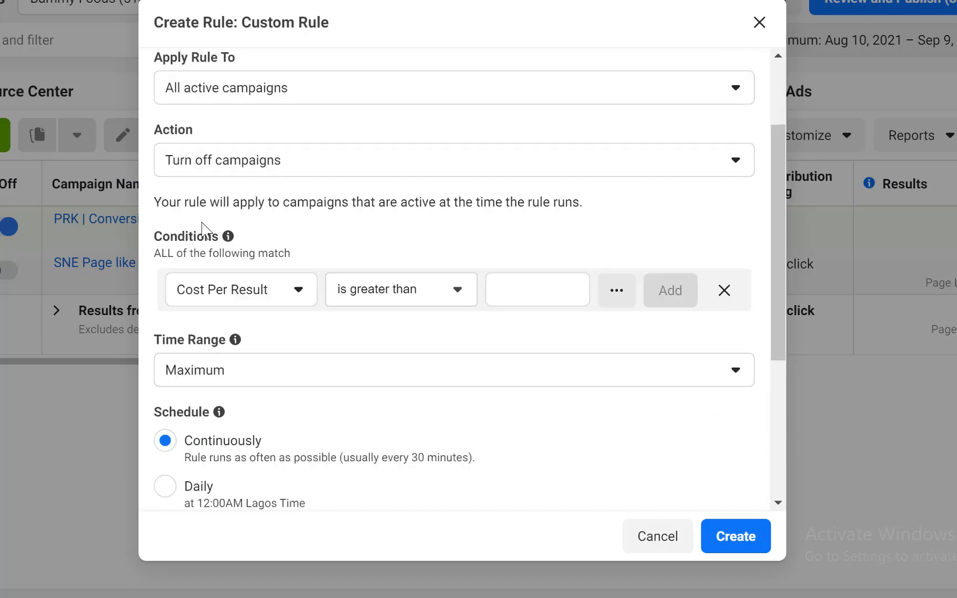
pyautogui.scroll(-2, 203, 229)
pyautogui.click(406, 193)
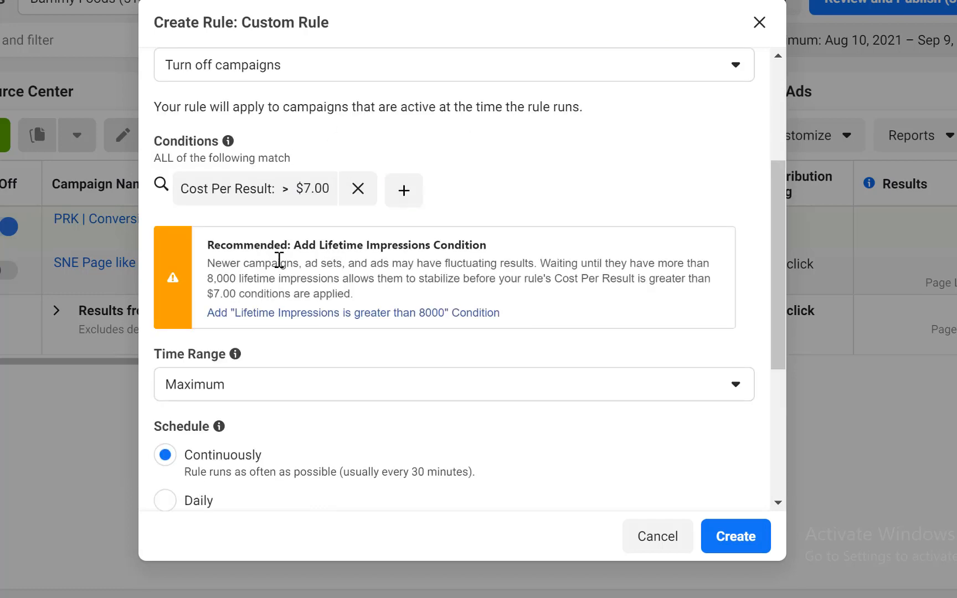
pyautogui.click(404, 190)
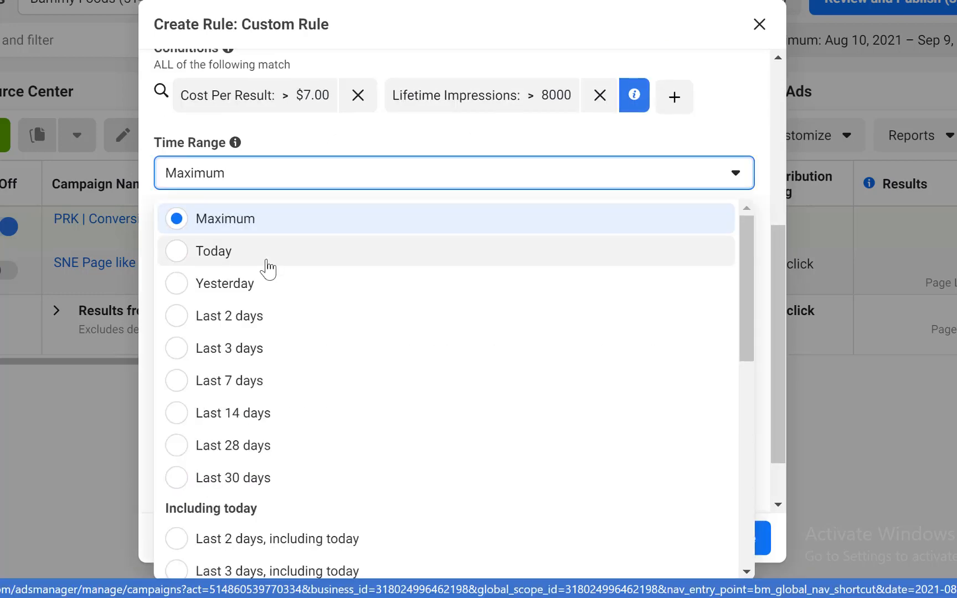
pyautogui.click(270, 379)
pyautogui.click(165, 347)
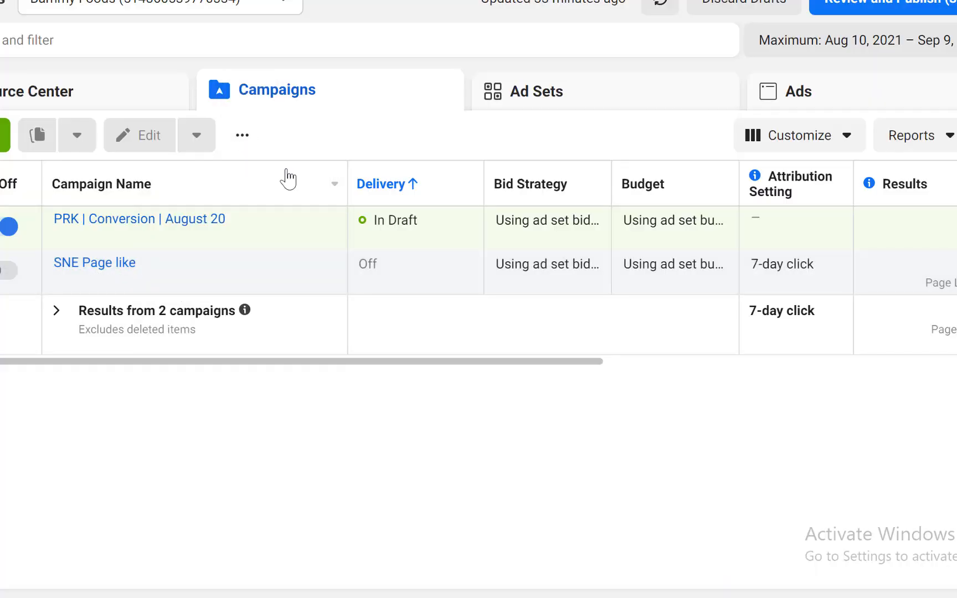
# - Start a custom rule for the PRK | Conversion | August 20 campaign, removing its default condition and scheduling it for Monday
pyautogui.click(11, 227)
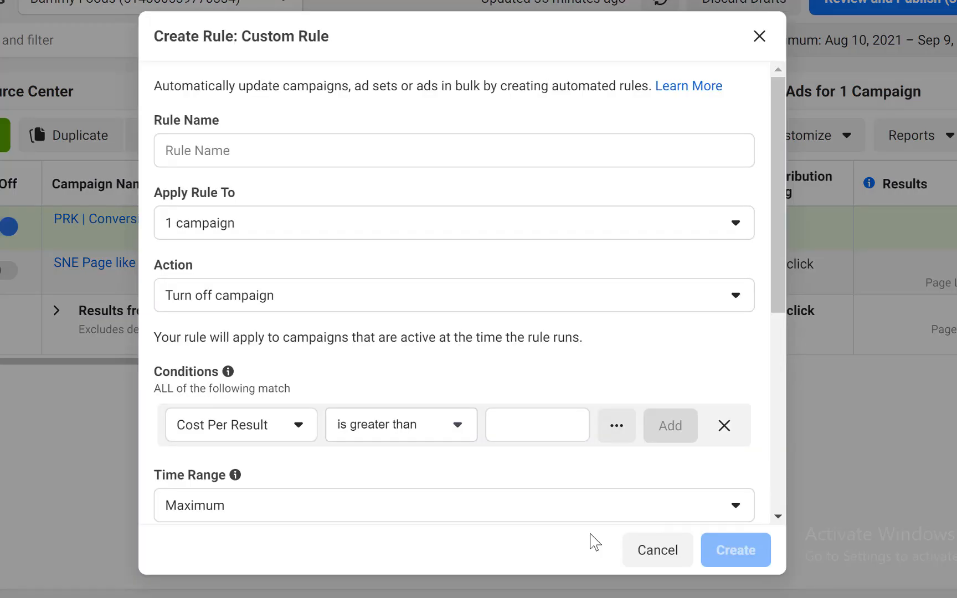
pyautogui.scroll(-1, 335, 325)
pyautogui.click(722, 329)
pyautogui.scroll(-2, 726, 349)
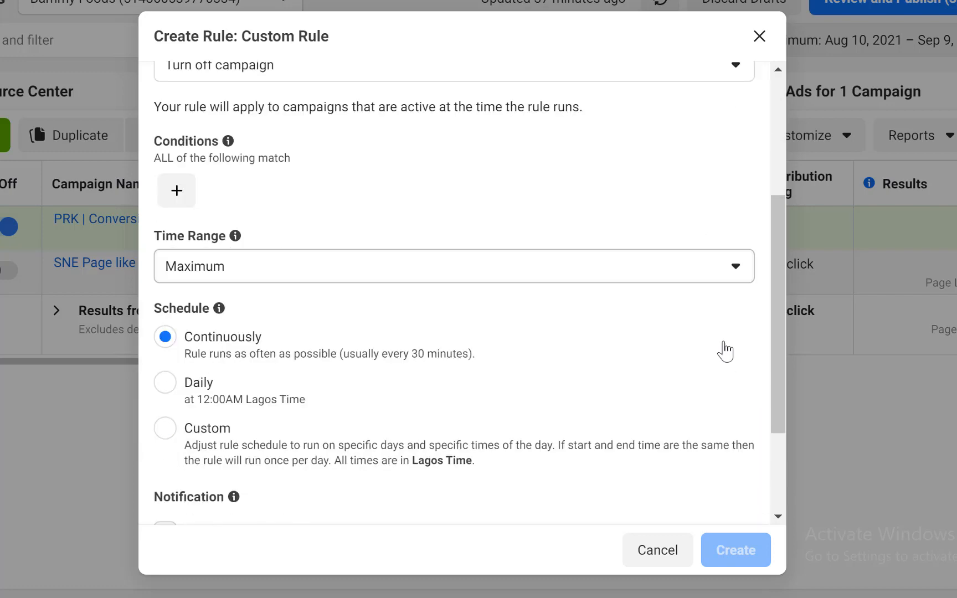
pyautogui.click(180, 171)
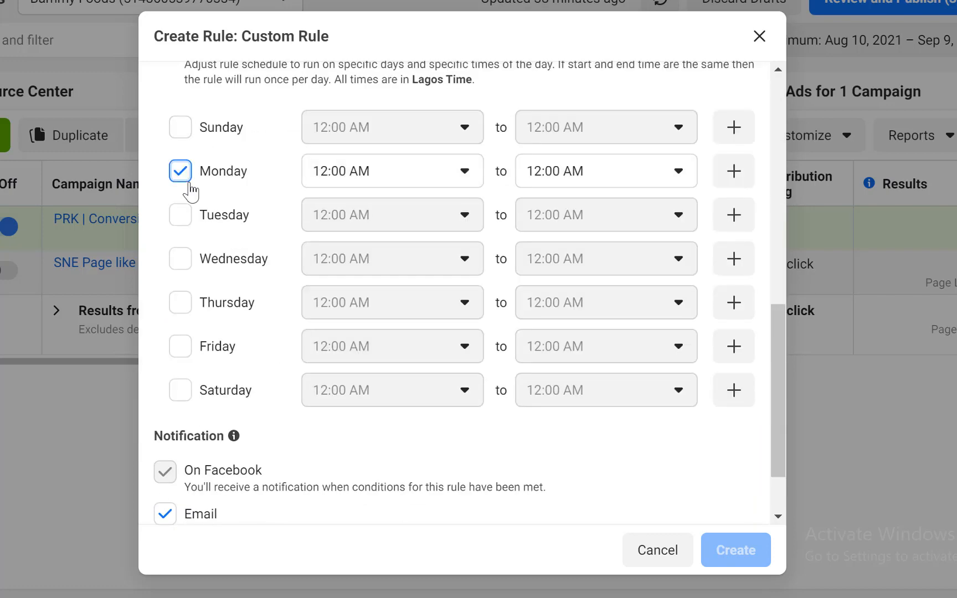
pyautogui.click(387, 171)
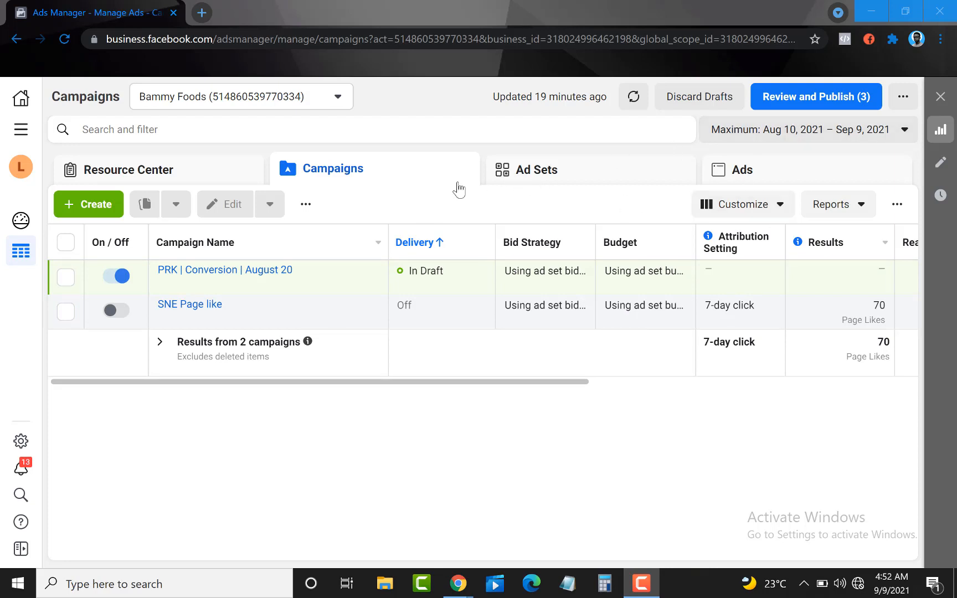
# - Examine the automated rule options offered for the campaigns list
pyautogui.click(306, 206)
pyautogui.click(306, 208)
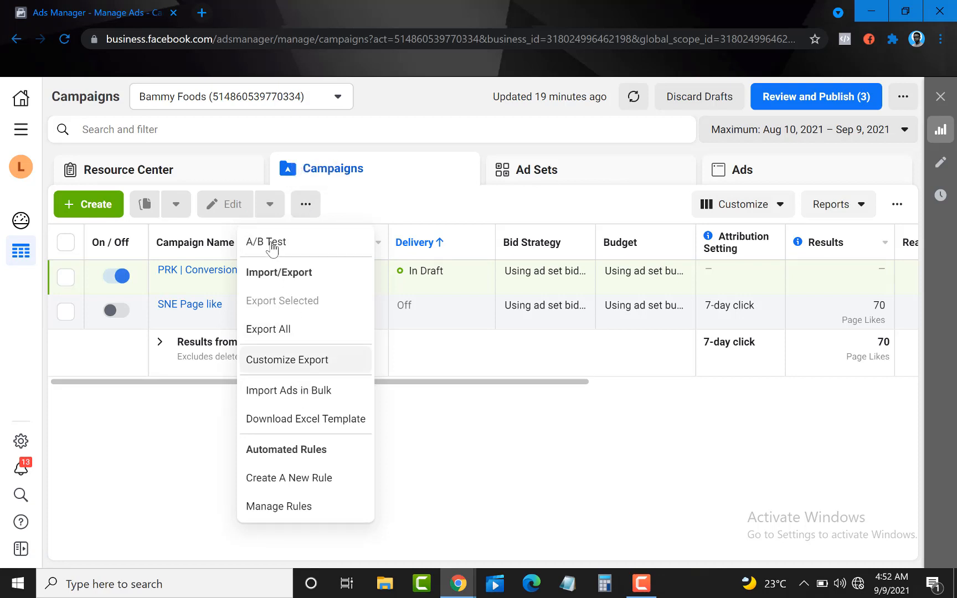
pyautogui.click(319, 478)
pyautogui.click(712, 195)
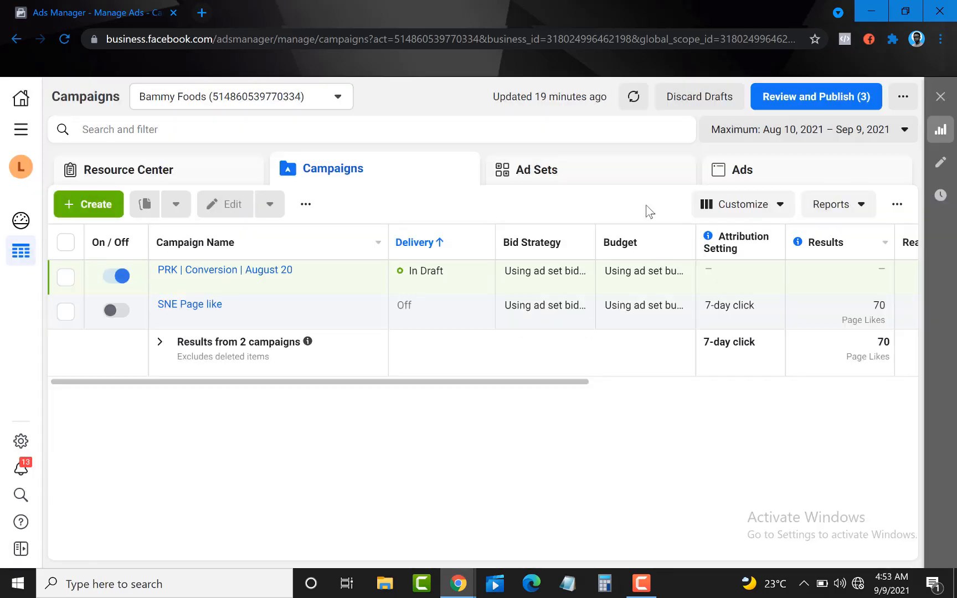
pyautogui.click(306, 205)
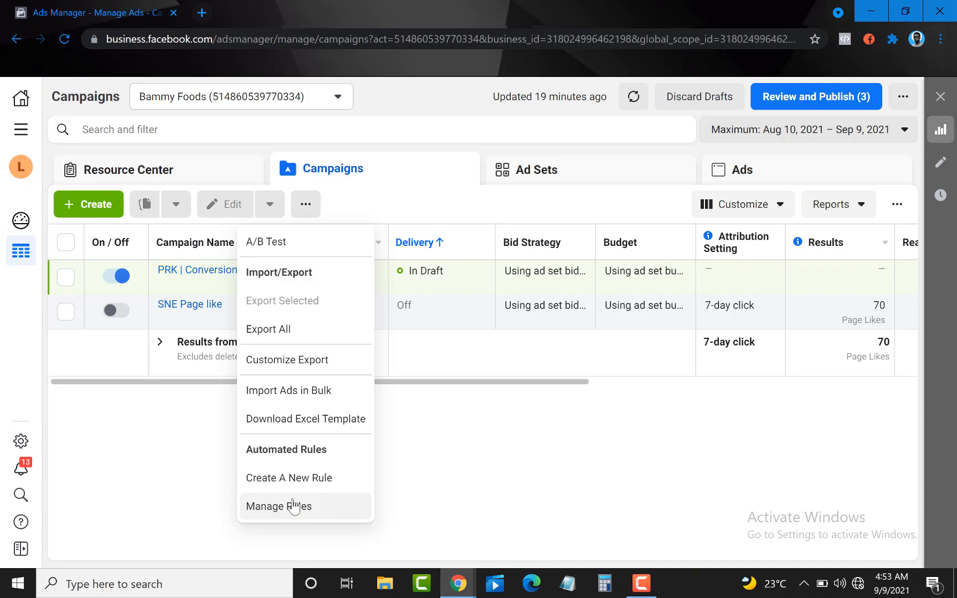
pyautogui.click(194, 461)
# - Look for Automated Rules among all the business tools, then return to the campaigns list
pyautogui.click(11, 132)
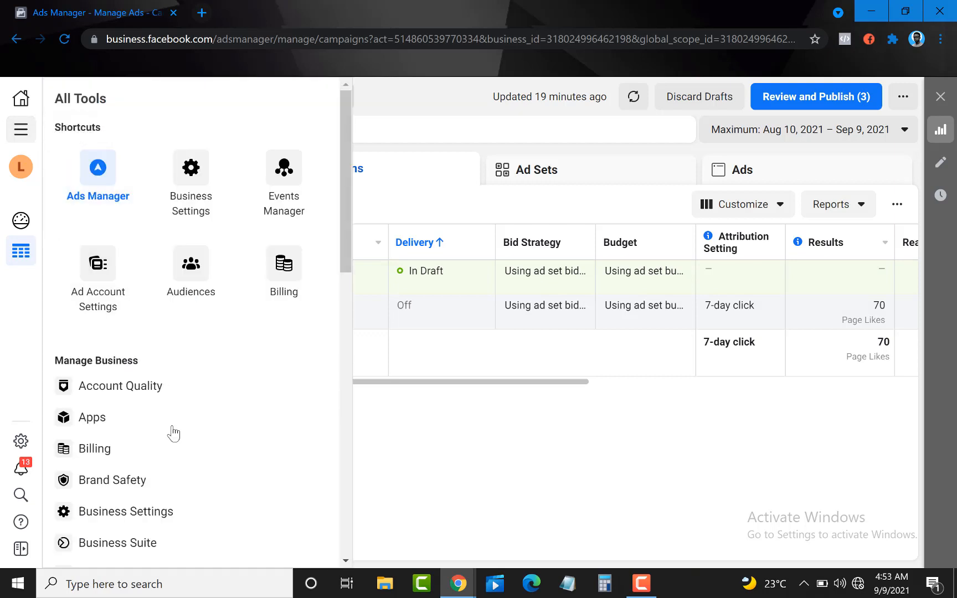
pyautogui.scroll(-7, 183, 459)
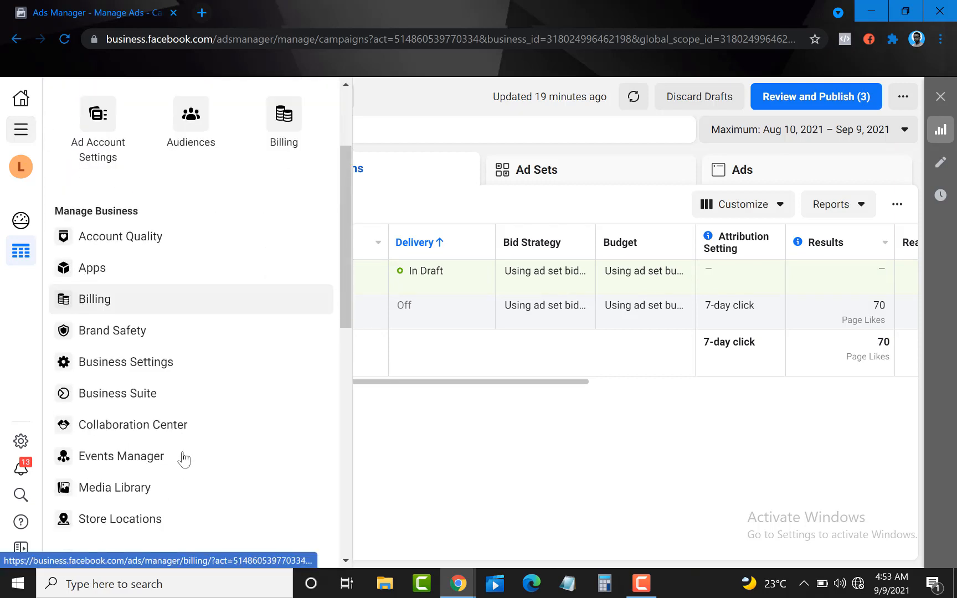
pyautogui.scroll(-5, 182, 461)
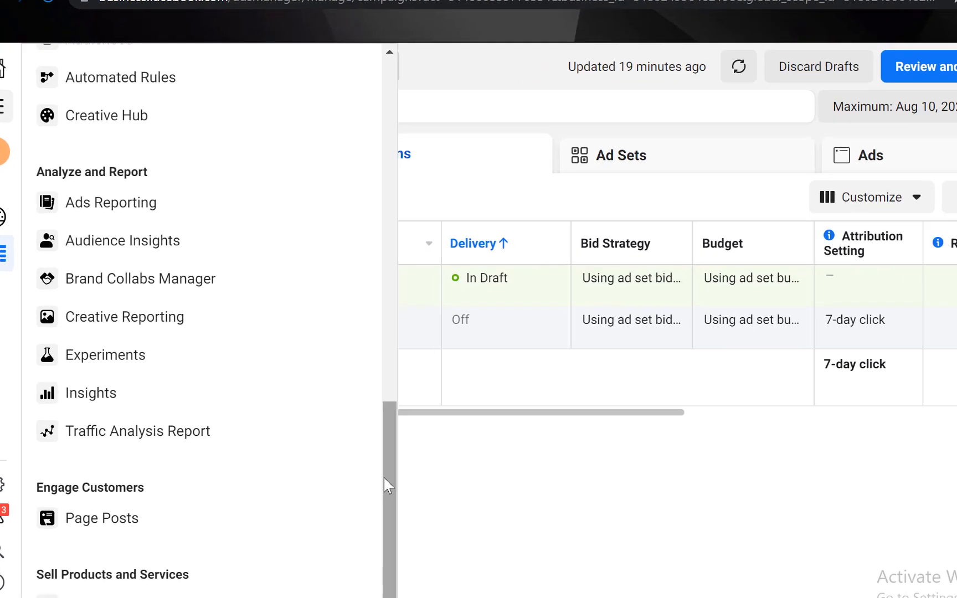
pyautogui.moveTo(345, 427); pyautogui.dragTo(352, 403)
pyautogui.moveTo(437, 476); pyautogui.dragTo(434, 455)
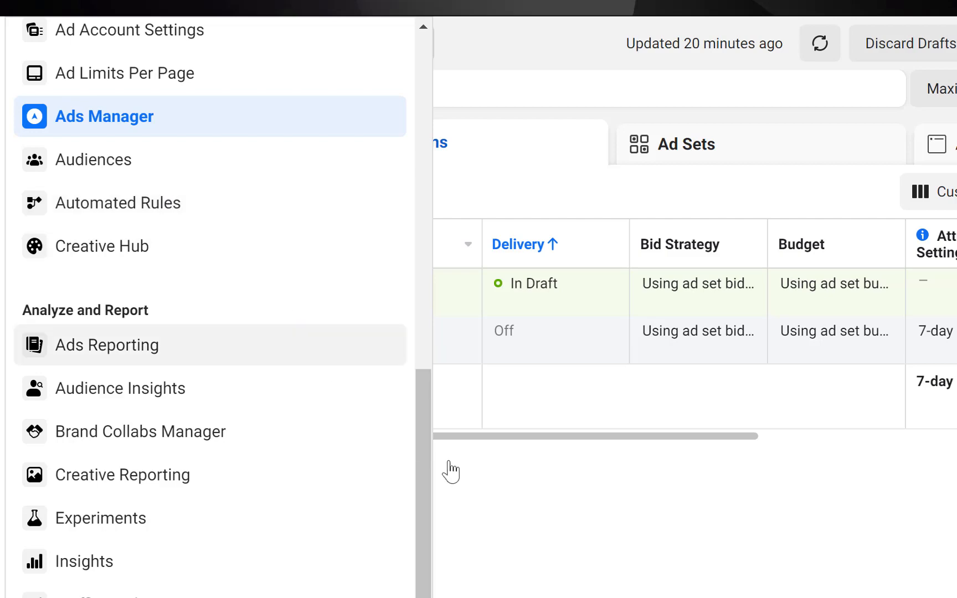
pyautogui.click(542, 516)
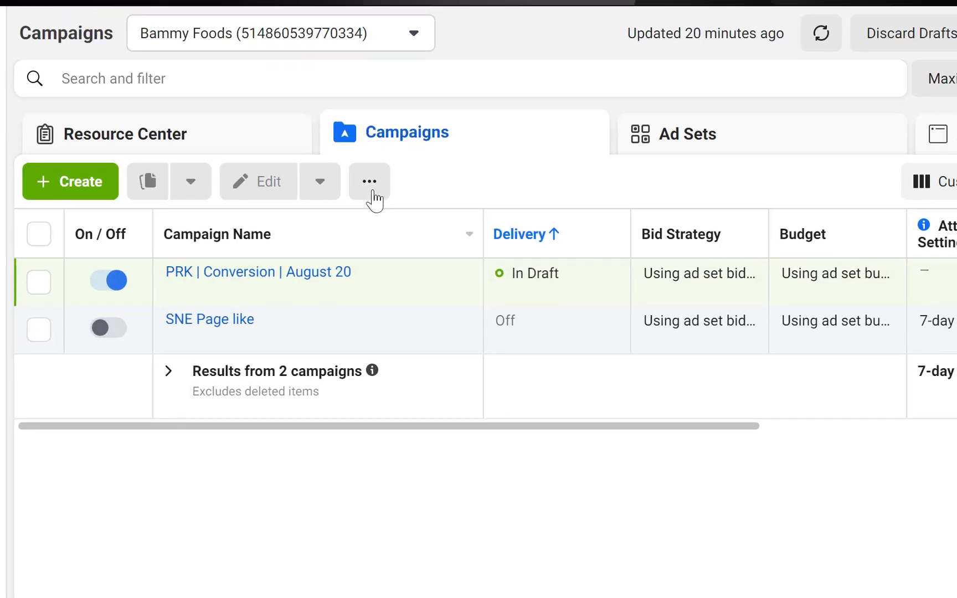
# - Create a new automated rule of the Custom rule type and look through its settings form
pyautogui.click(369, 194)
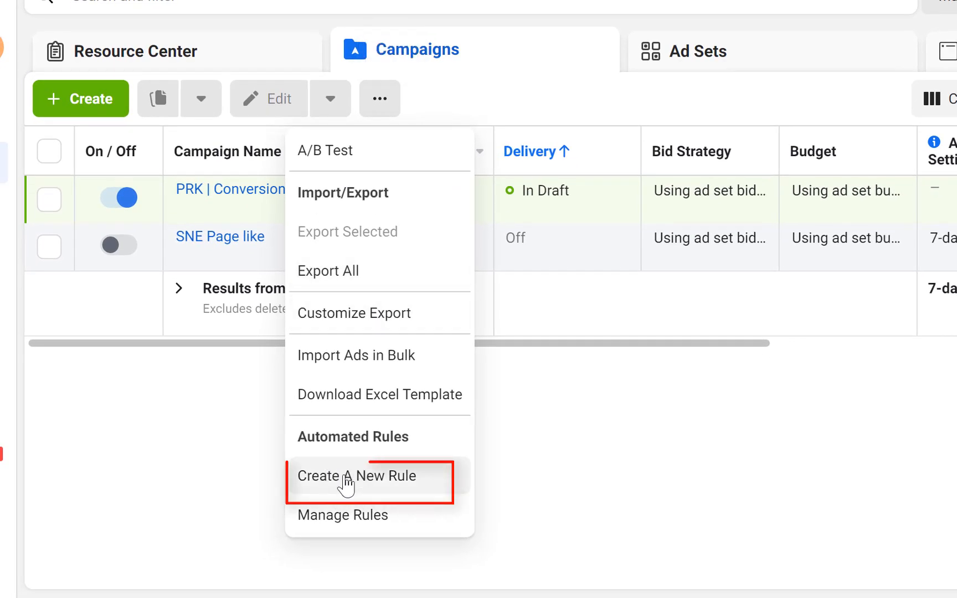
pyautogui.click(200, 468)
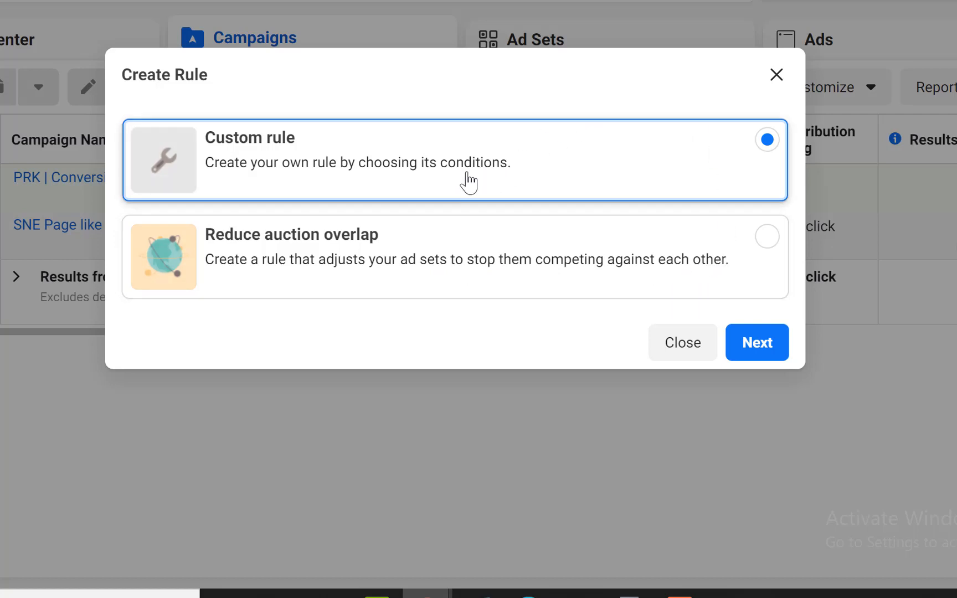
pyautogui.click(764, 346)
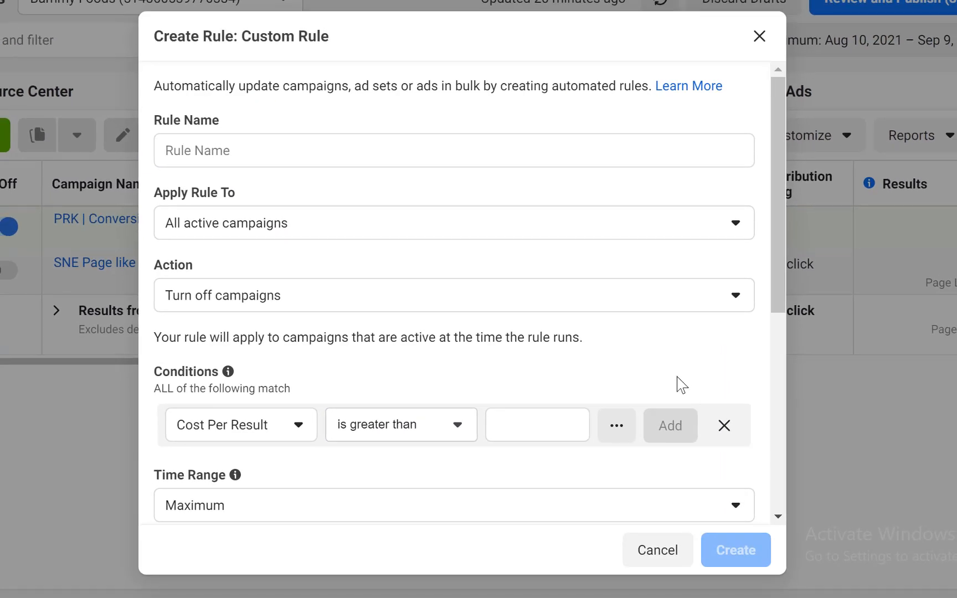
pyautogui.scroll(-6, 570, 322)
pyautogui.scroll(6, 574, 349)
# - Name the rule "Rule #1"
pyautogui.click(221, 150)
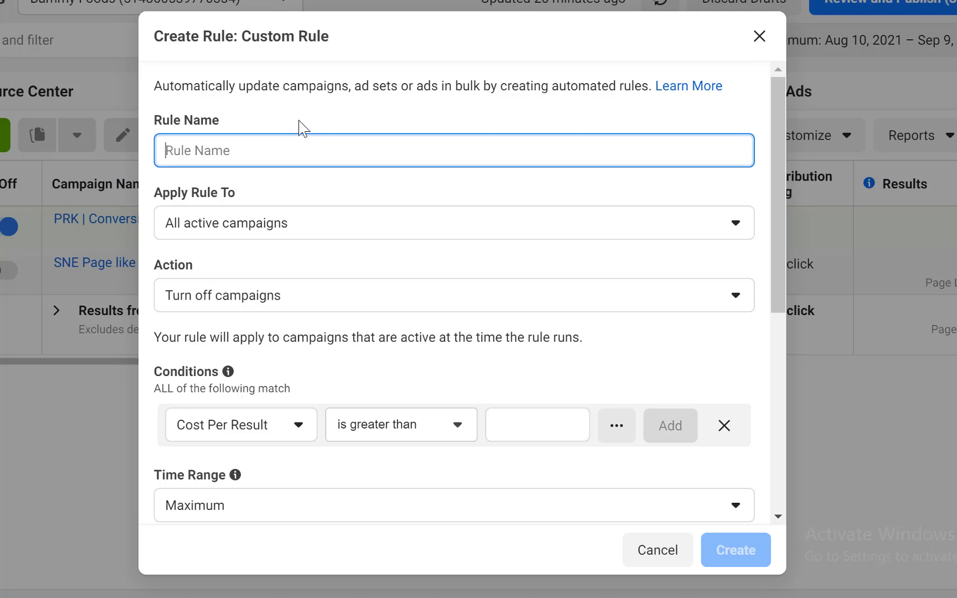
pyautogui.write('Rul')
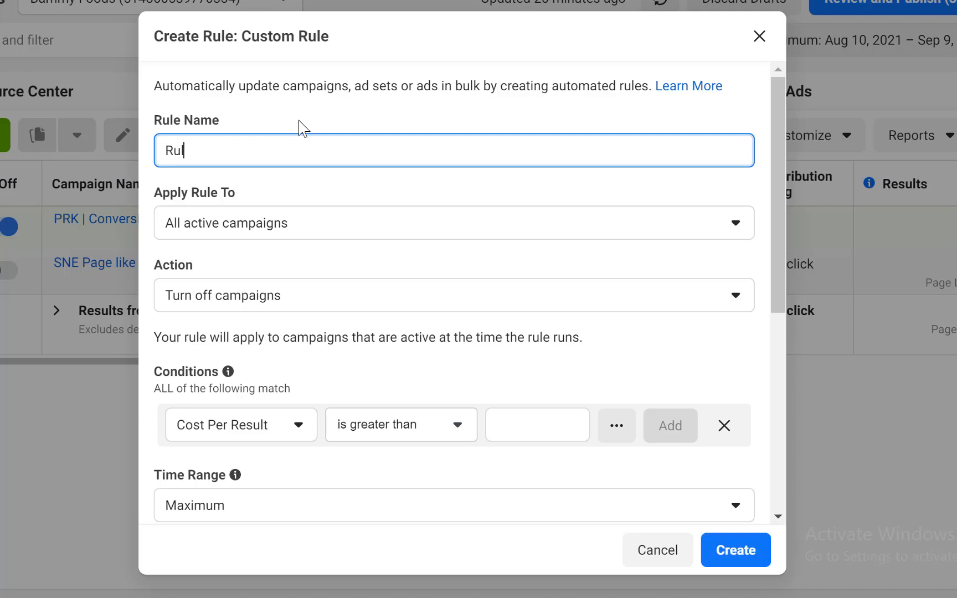
pyautogui.write('e #1')
pyautogui.click(348, 108)
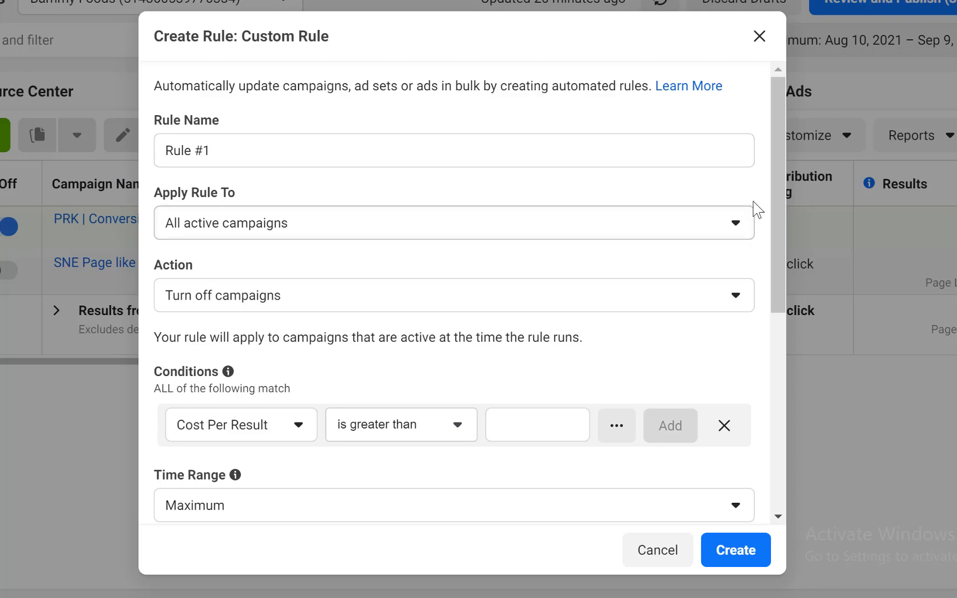
# - Review the choices for what the rule applies to and which action it performs
pyautogui.scroll(-1, 775, 191)
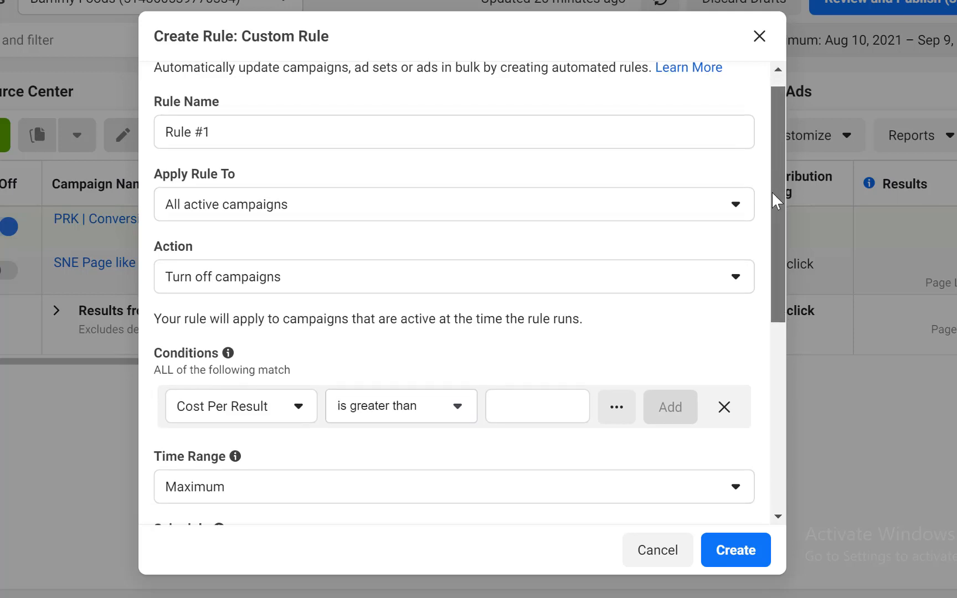
pyautogui.scroll(-1, 773, 193)
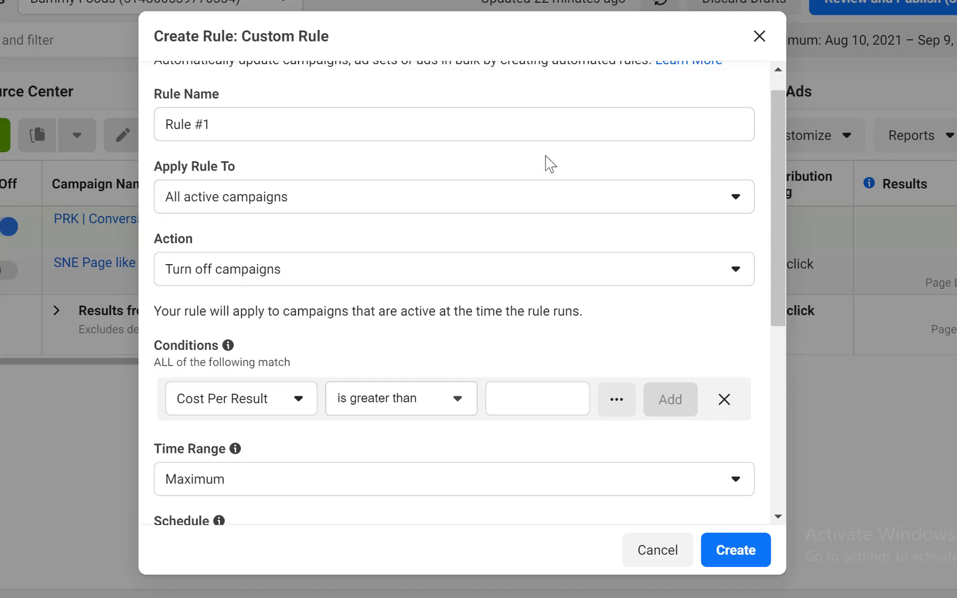
pyautogui.click(472, 206)
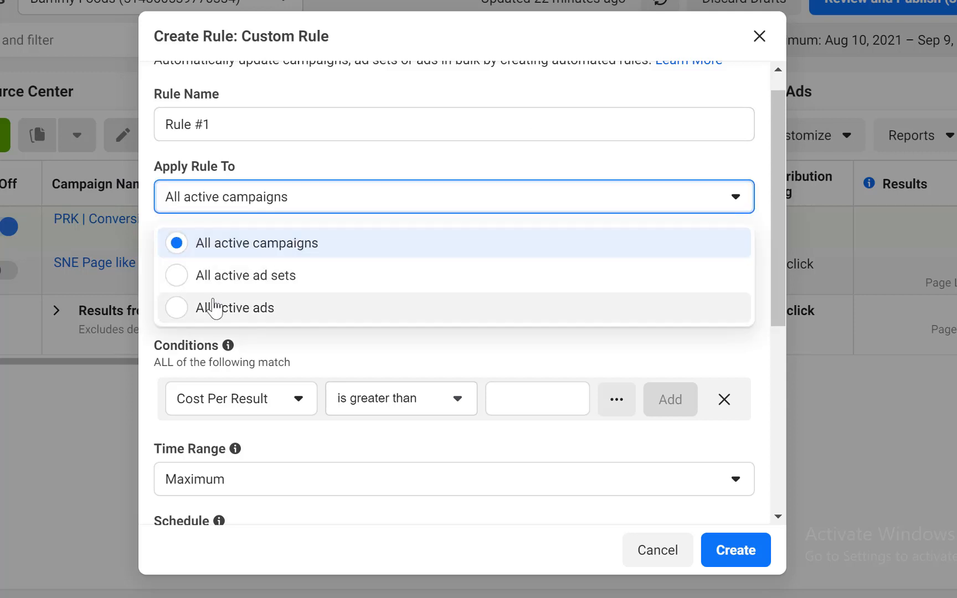
pyautogui.click(324, 196)
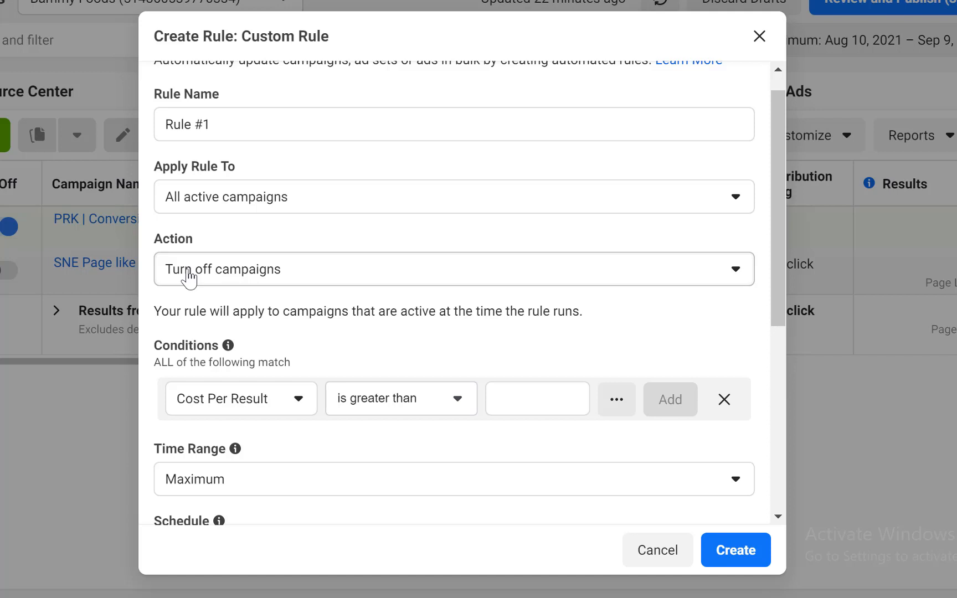
pyautogui.click(228, 277)
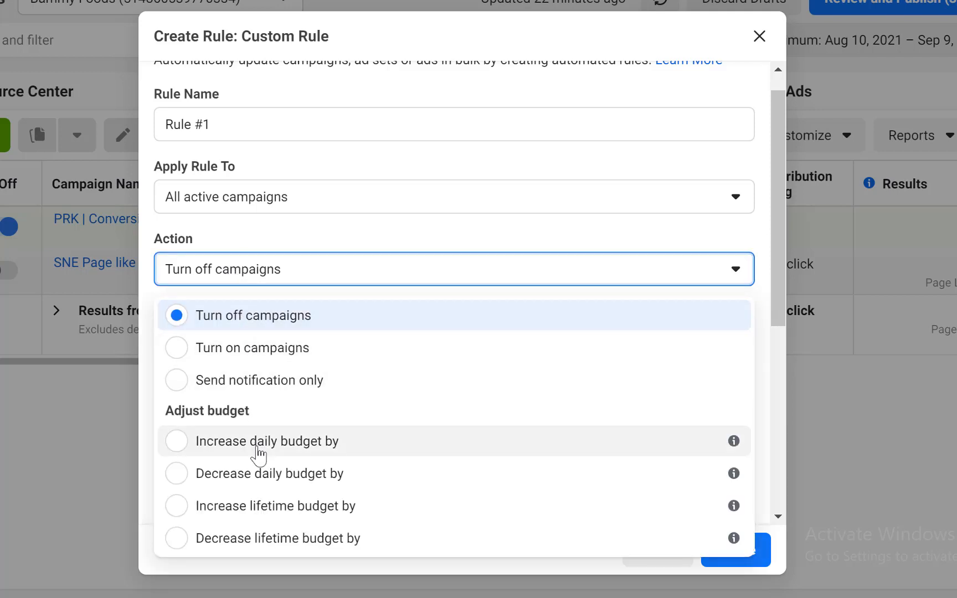
pyautogui.click(308, 242)
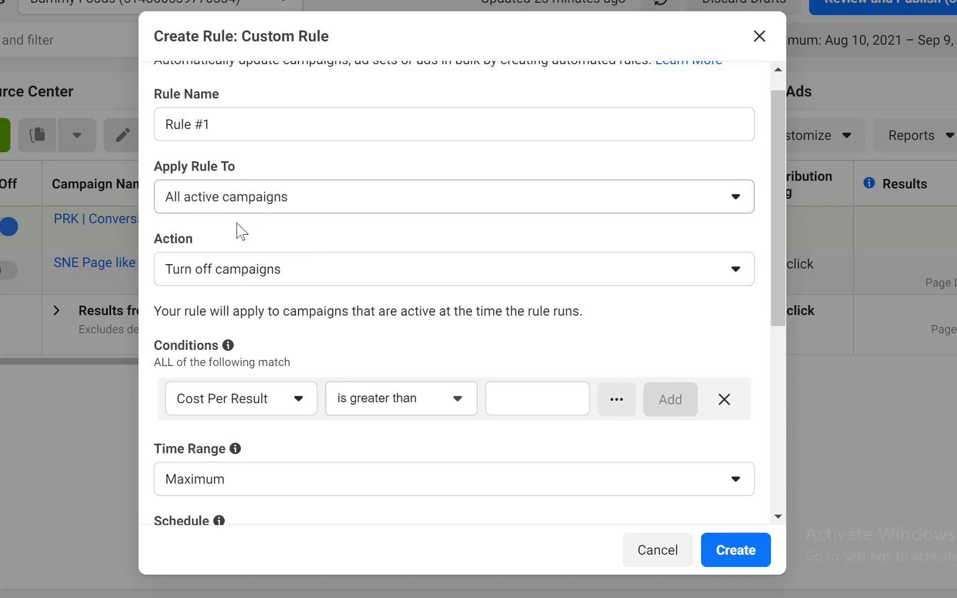
pyautogui.click(179, 276)
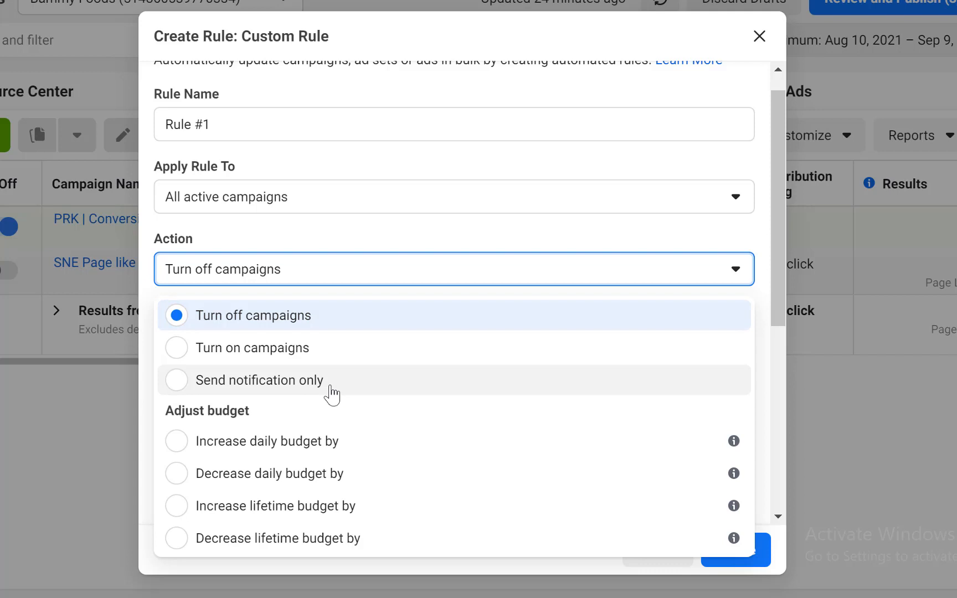
pyautogui.click(374, 315)
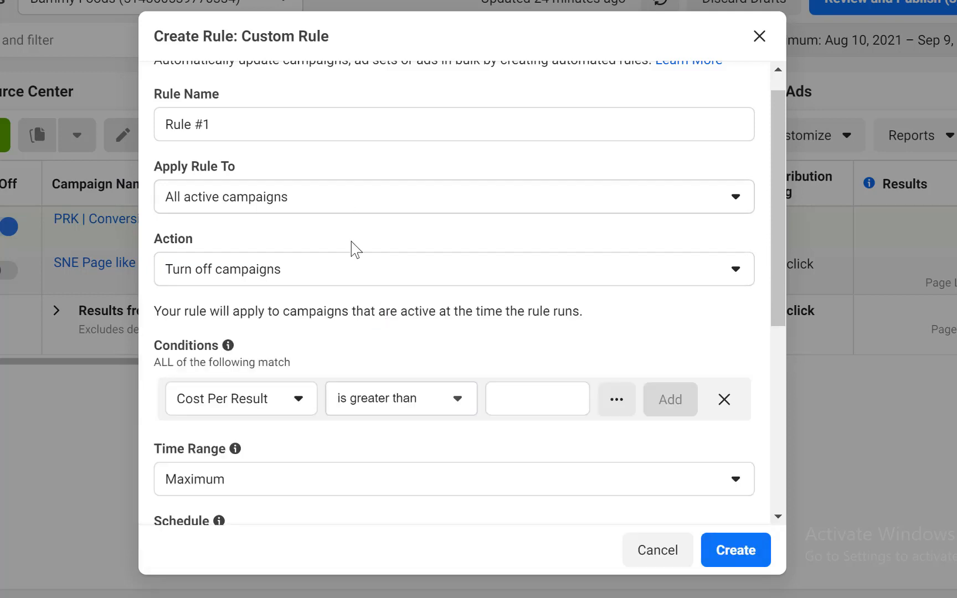
pyautogui.click(348, 270)
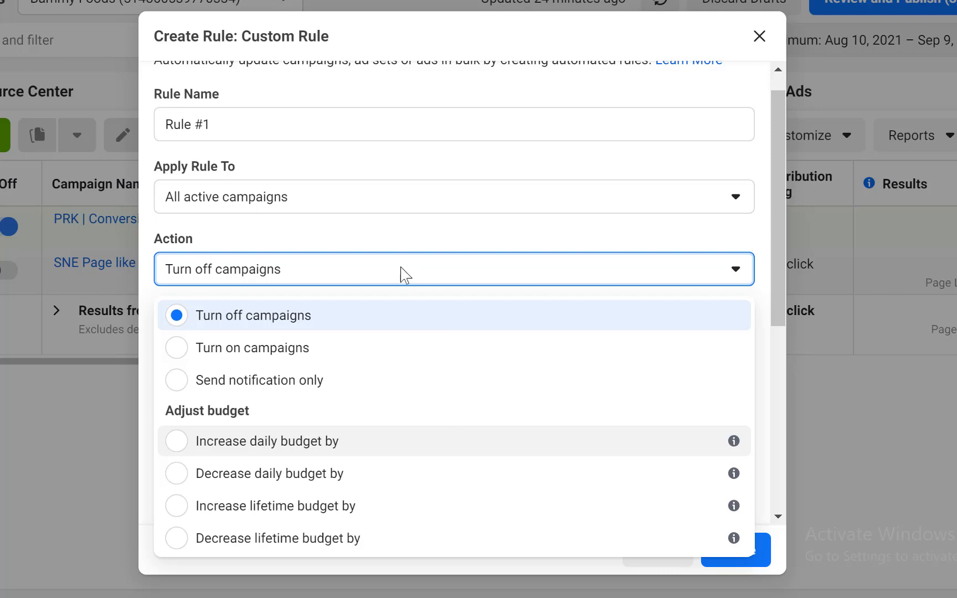
# - Apply the rule to all active ad sets
pyautogui.click(394, 206)
pyautogui.click(271, 196)
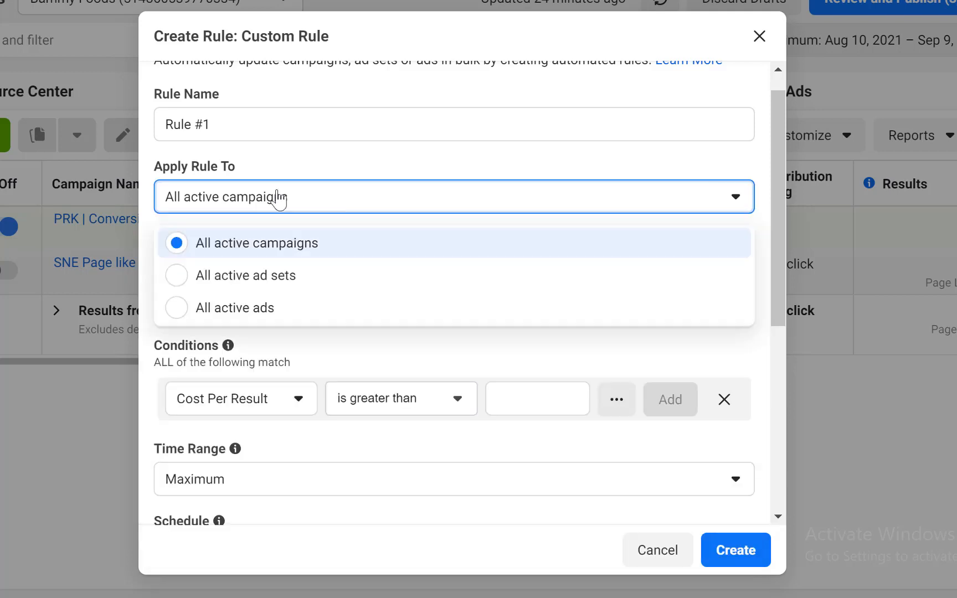
pyautogui.click(225, 284)
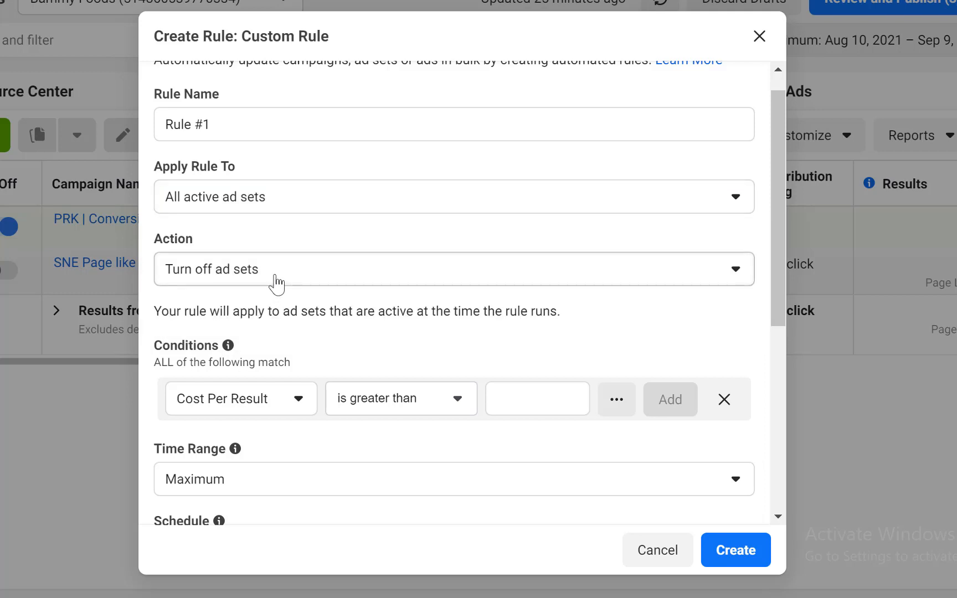
# - Review the actions the rule can perform on ad sets, including the budget and manual bid adjustments
pyautogui.click(273, 283)
pyautogui.scroll(-1, 382, 492)
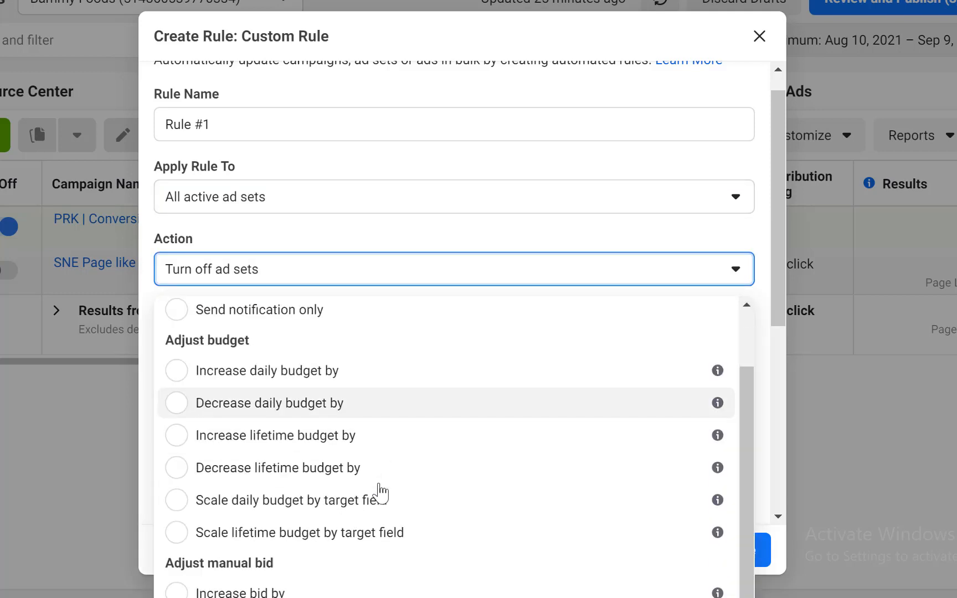
pyautogui.scroll(-2, 382, 490)
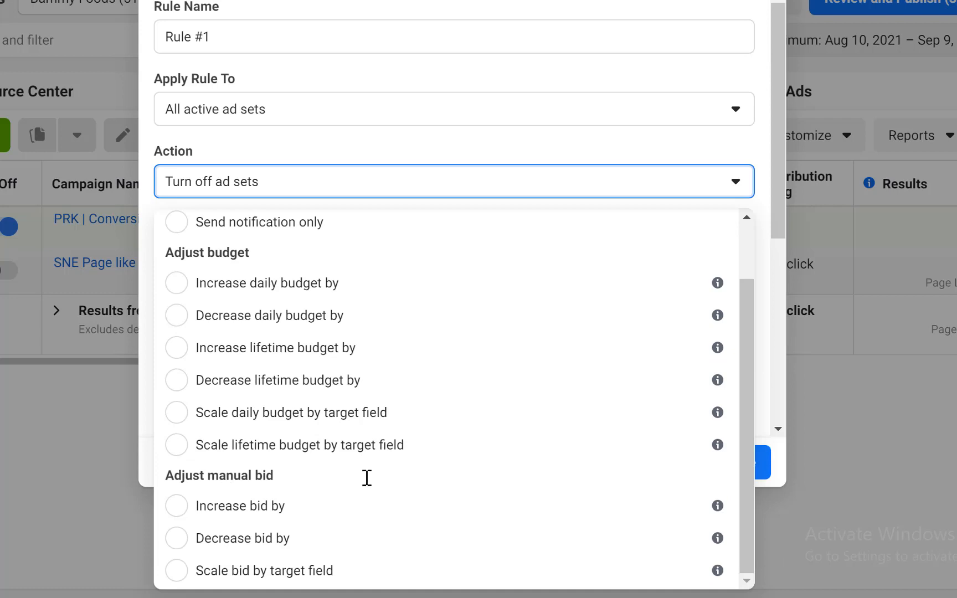
pyautogui.scroll(1, 349, 451)
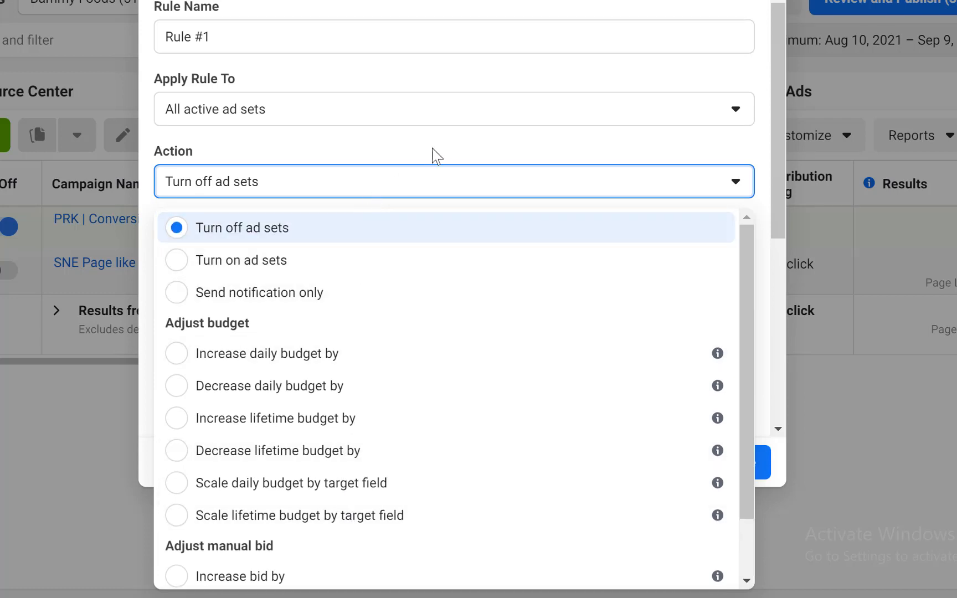
pyautogui.scroll(1, 431, 157)
# - Apply the rule to all active ads and review the actions available for ads
pyautogui.click(351, 193)
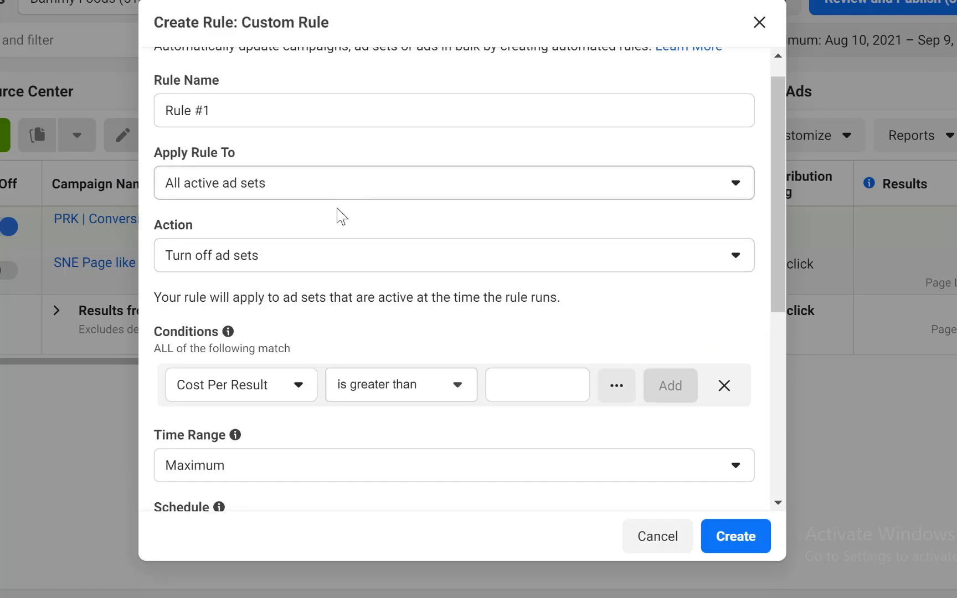
pyautogui.click(228, 302)
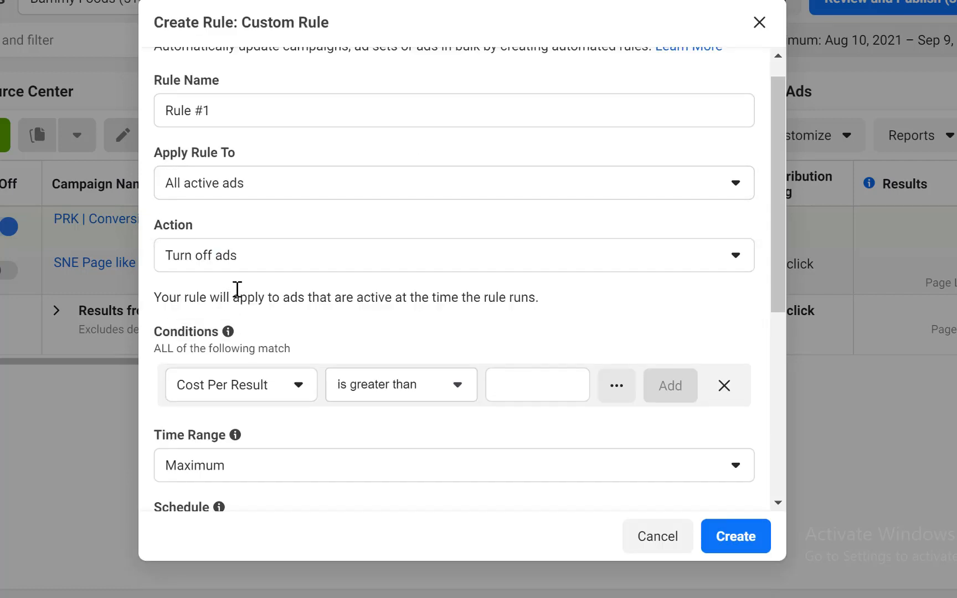
pyautogui.click(263, 272)
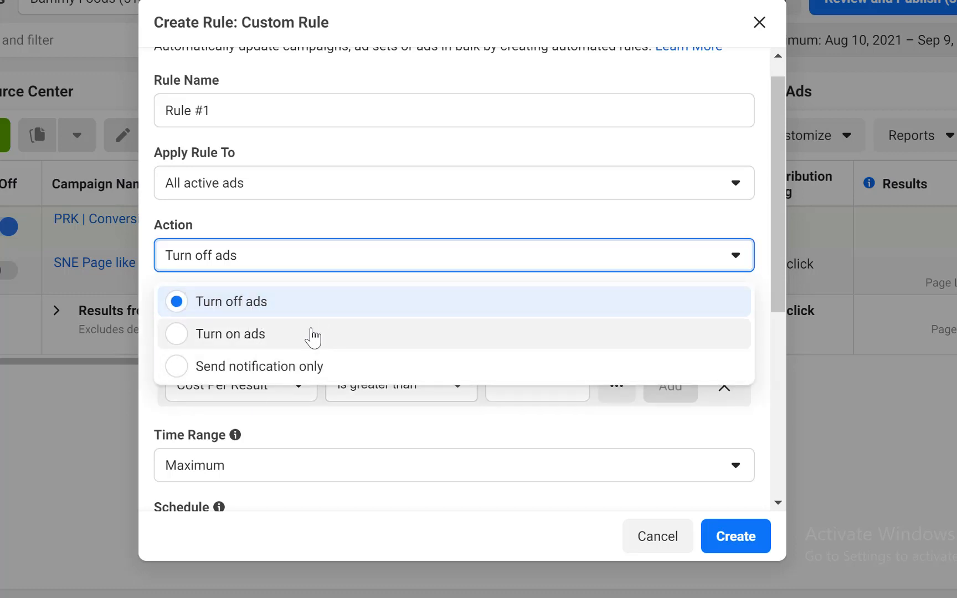
pyautogui.click(331, 224)
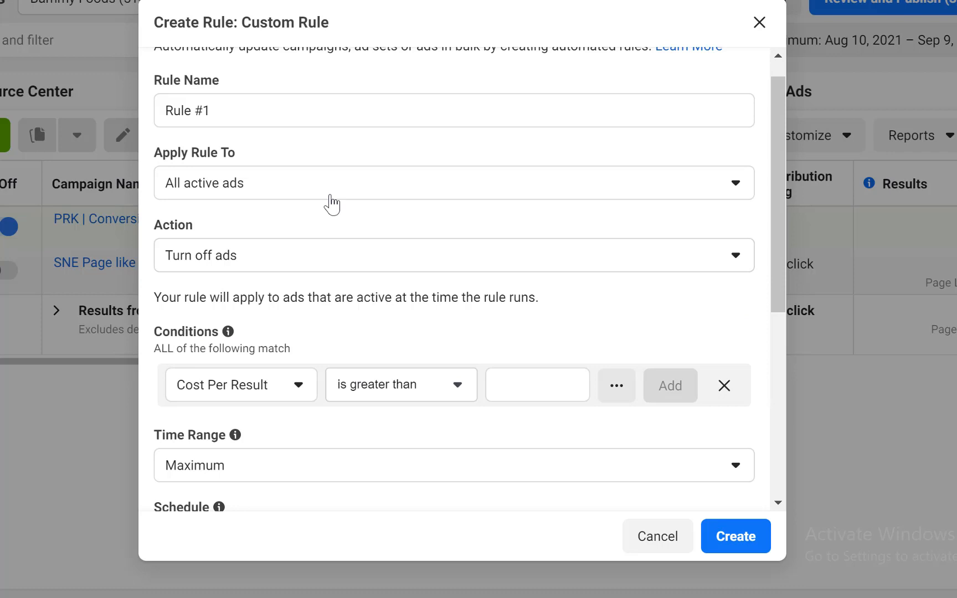
# - Apply the rule to all active campaigns and review the available actions, keeping Turn off campaigns
pyautogui.click(303, 201)
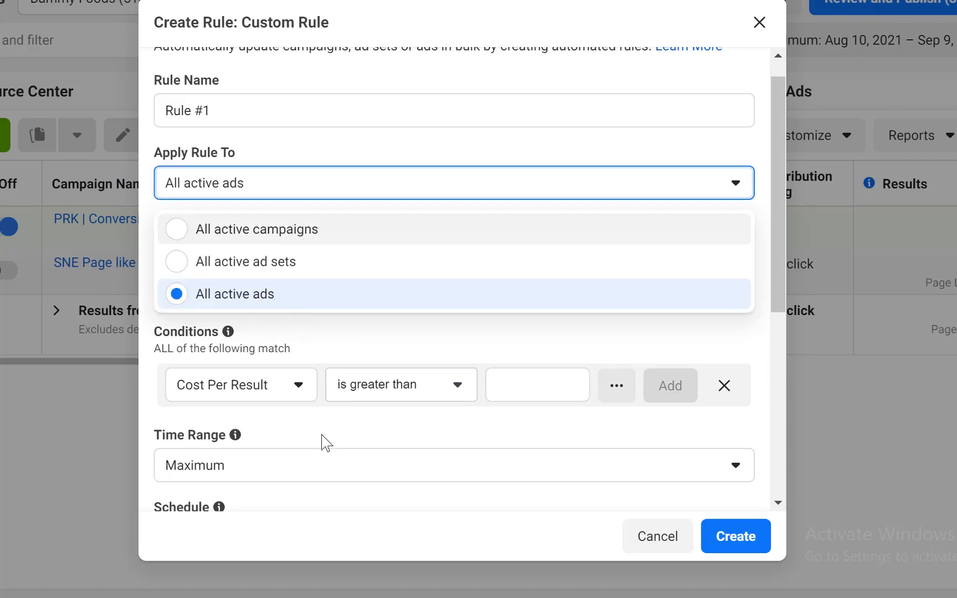
pyautogui.click(289, 229)
pyautogui.click(266, 255)
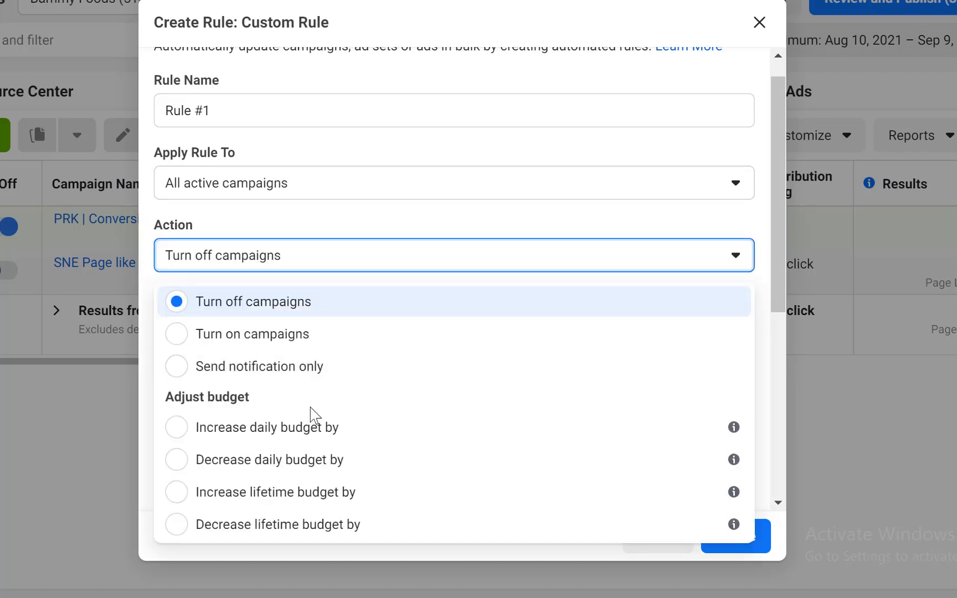
pyautogui.click(333, 226)
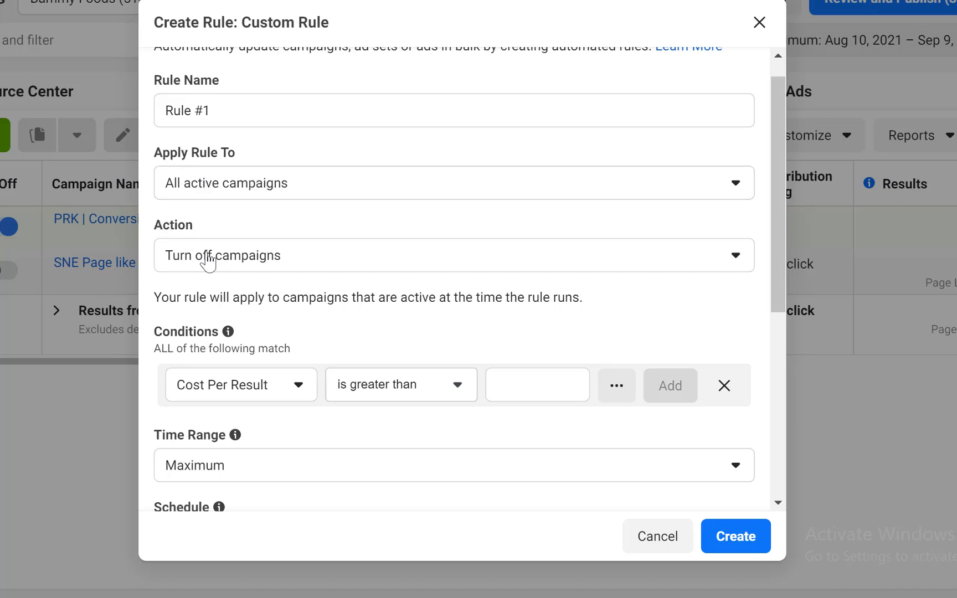
# - Review the metrics and comparison operators available for the rule's condition, keeping Cost Per Result is greater than
pyautogui.scroll(-2, 260, 366)
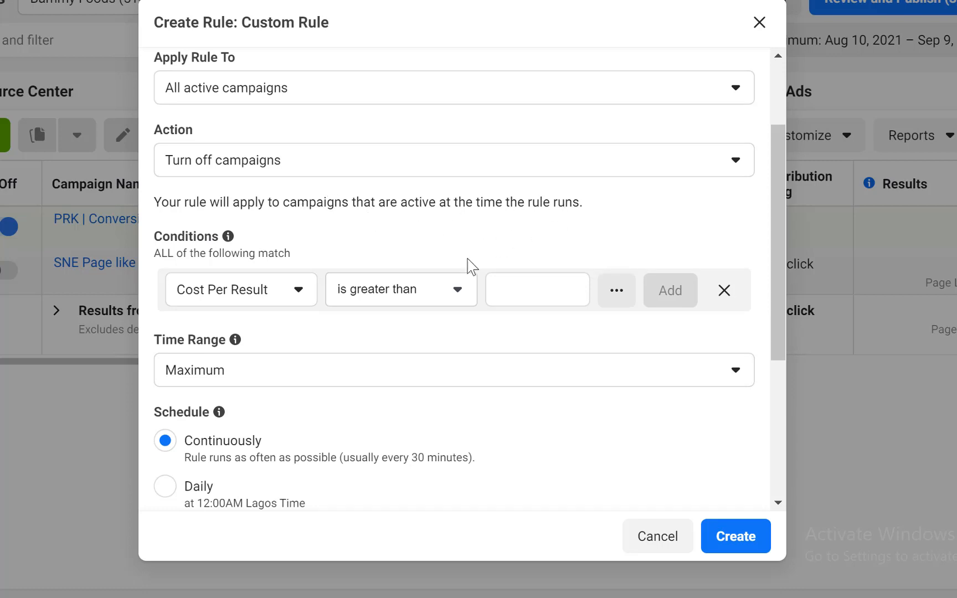
pyautogui.scroll(-2, 359, 331)
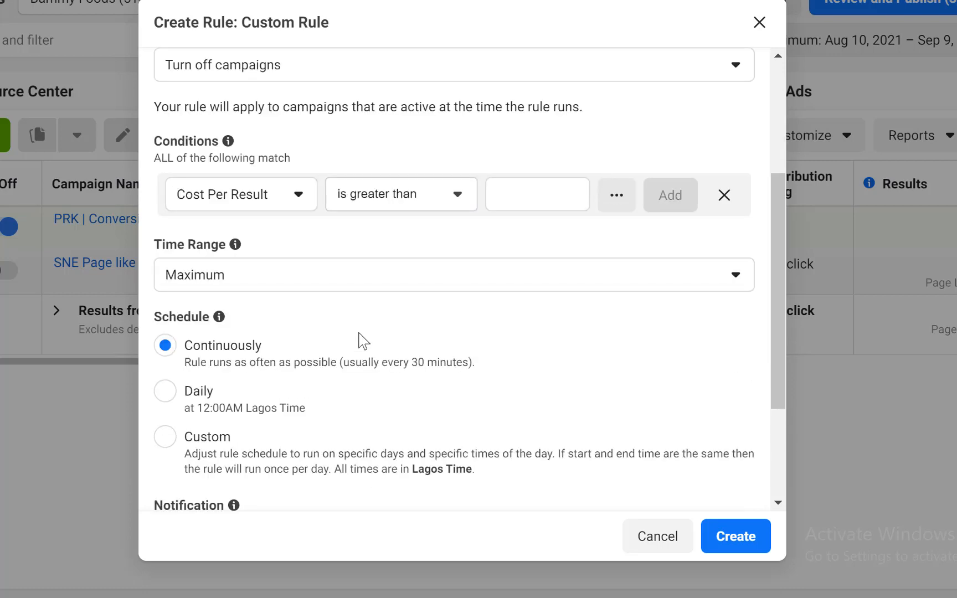
pyautogui.click(247, 203)
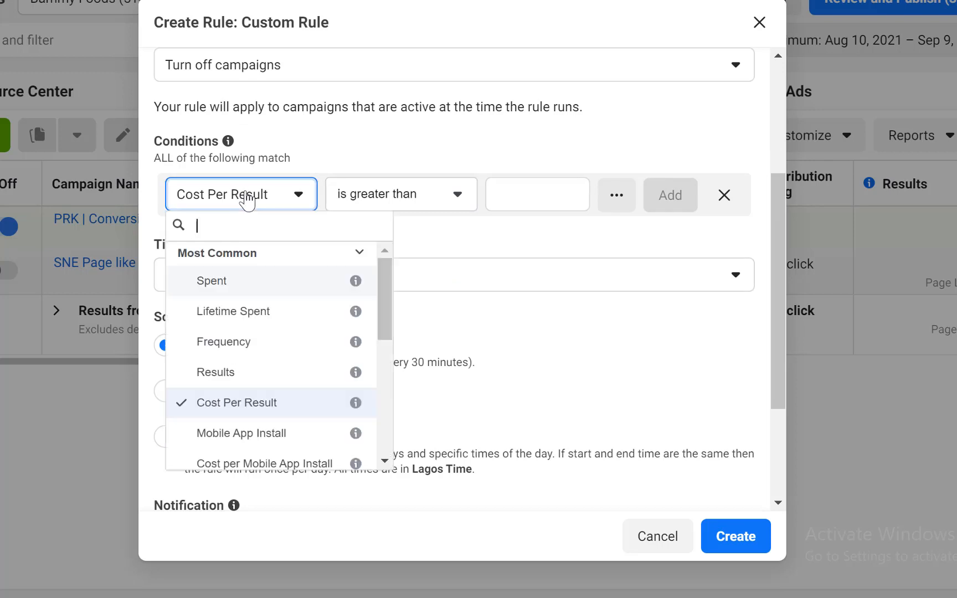
pyautogui.click(340, 161)
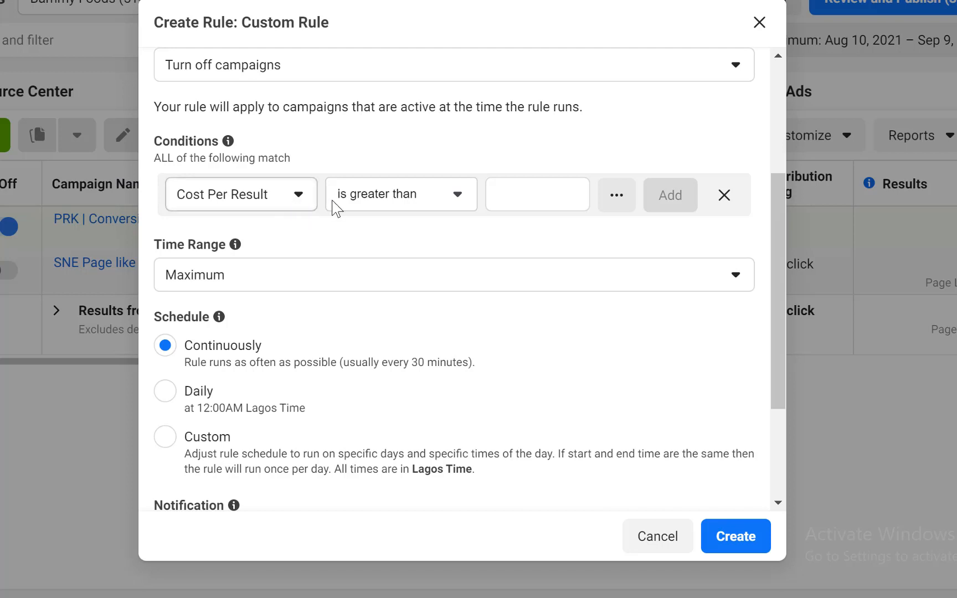
pyautogui.click(364, 202)
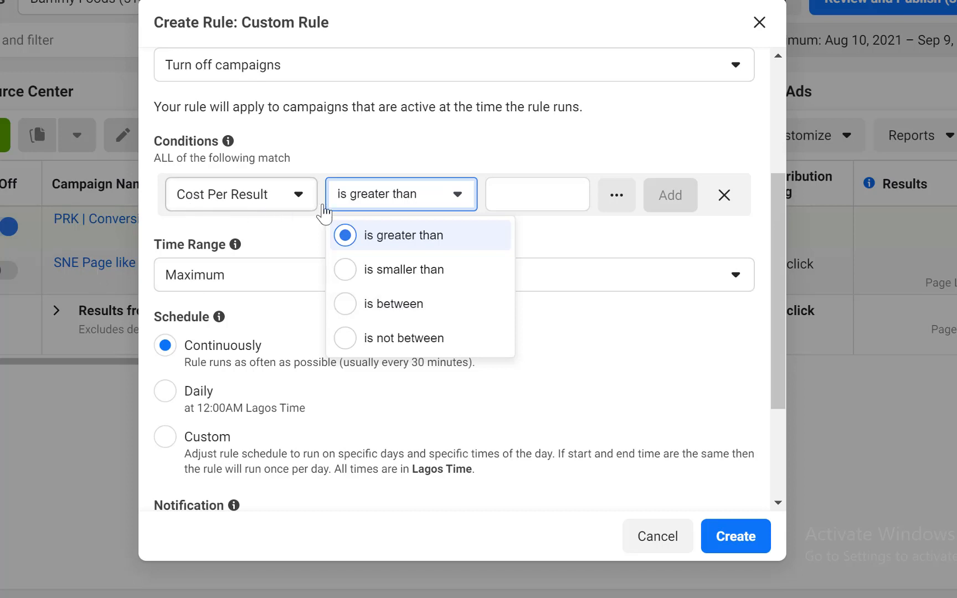
pyautogui.click(565, 191)
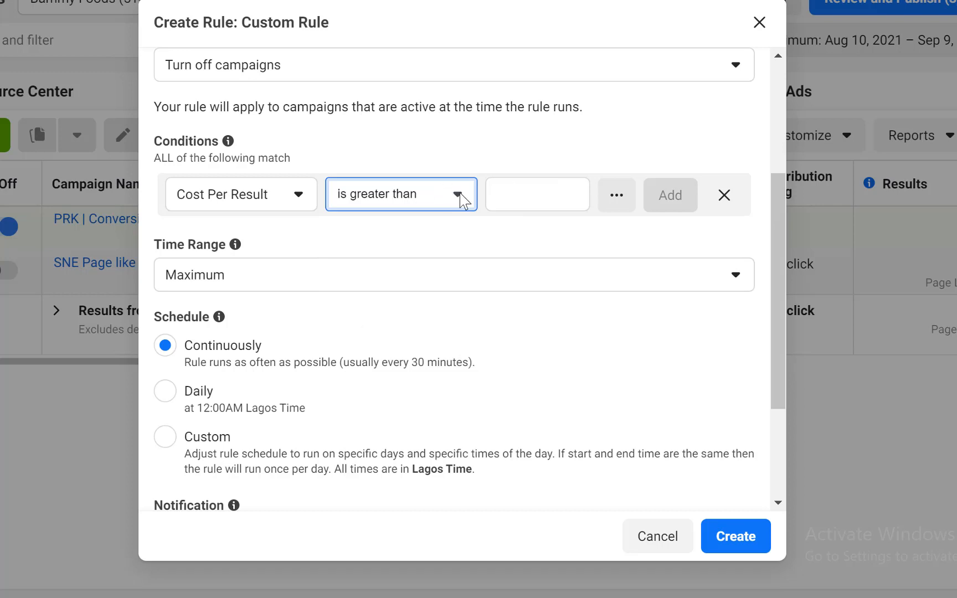
# - Set the conditions to Cost Per Result greater than $7.00 and Lifetime Impressions greater than 8000
pyautogui.click(519, 190)
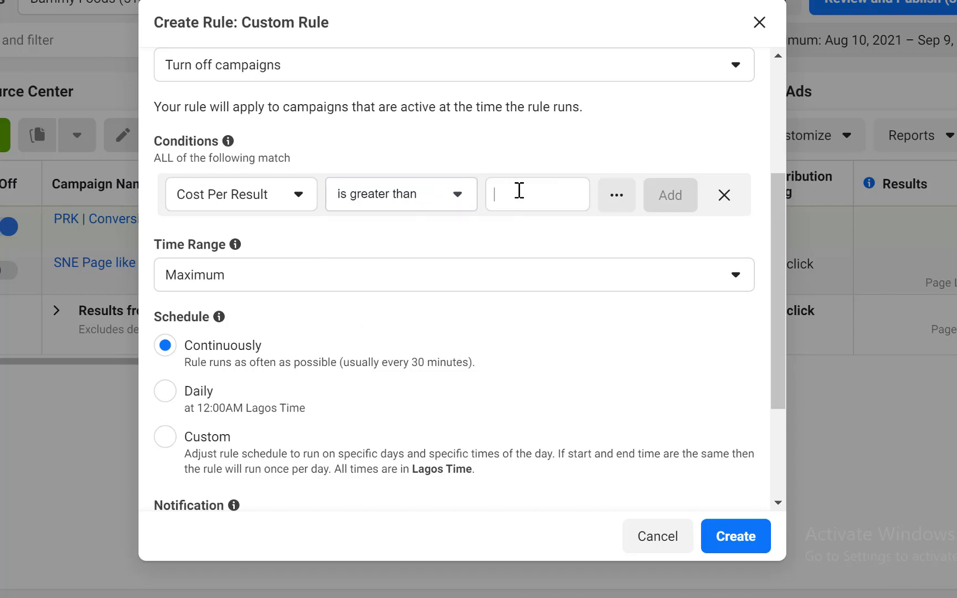
pyautogui.write('10')
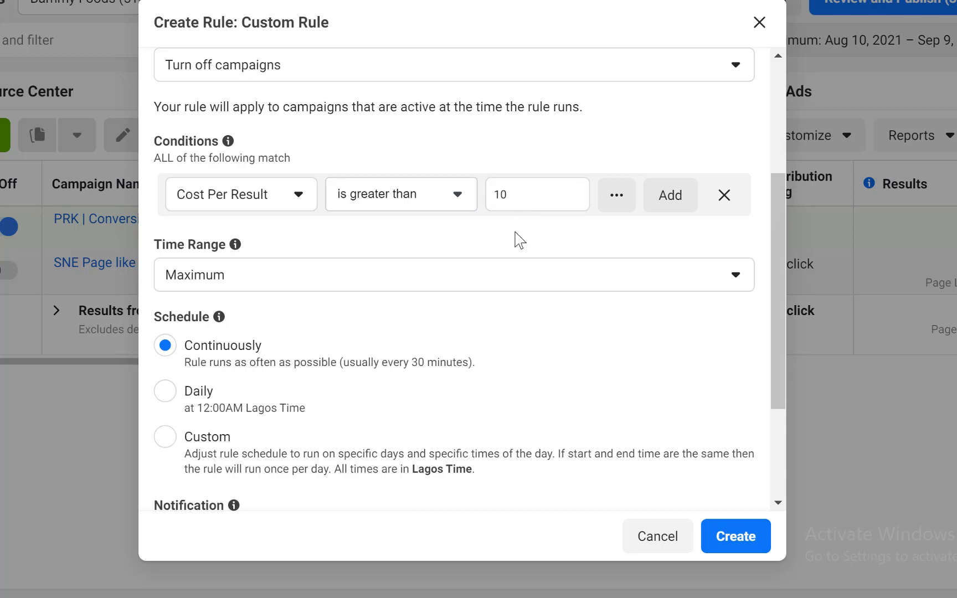
pyautogui.press('BackSpace')
pyautogui.press('BackSpace')
pyautogui.write('7')
pyautogui.click(525, 228)
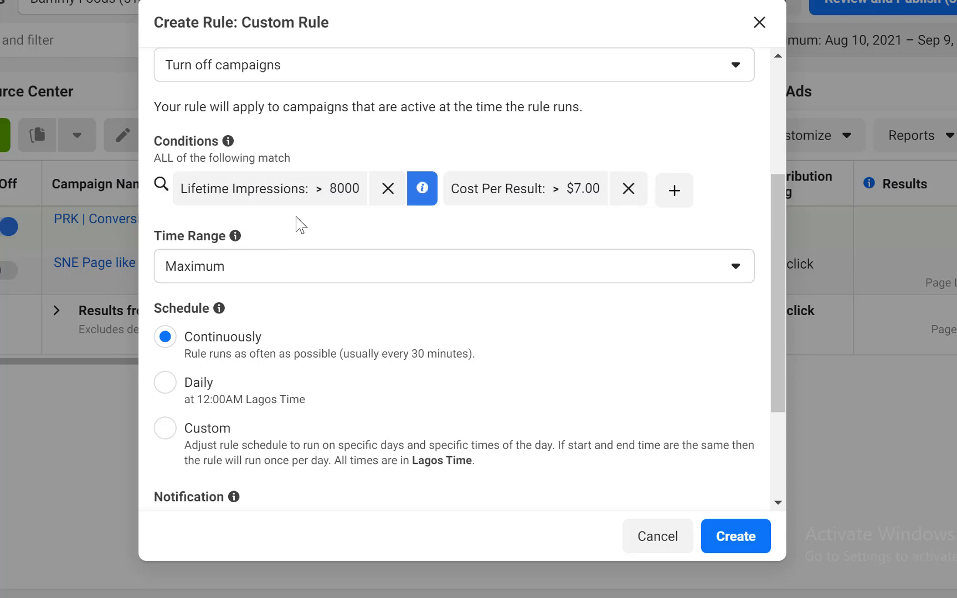
# - Remove the Lifetime Impressions condition and add it back manually as greater than 8000
pyautogui.click(381, 199)
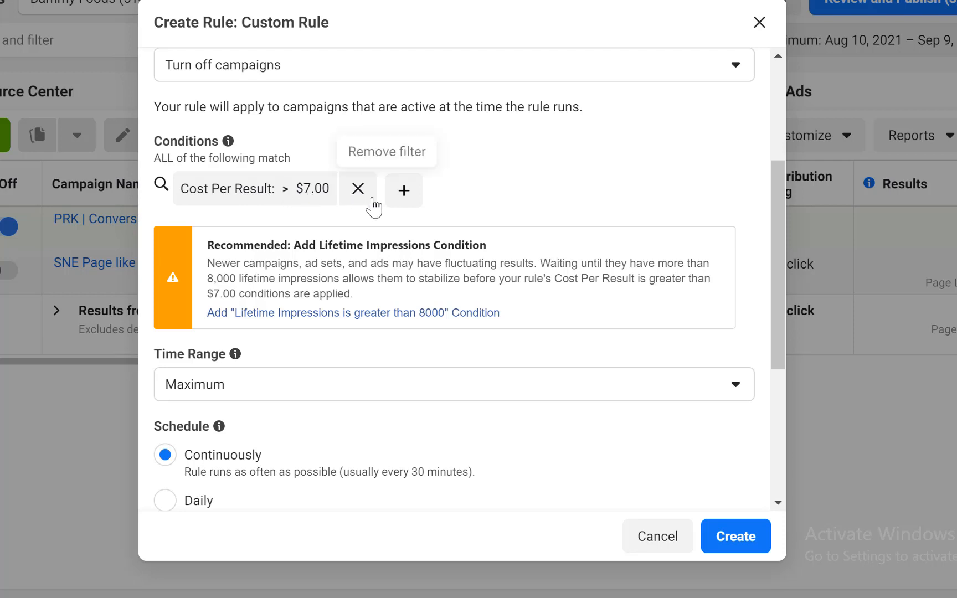
pyautogui.click(403, 195)
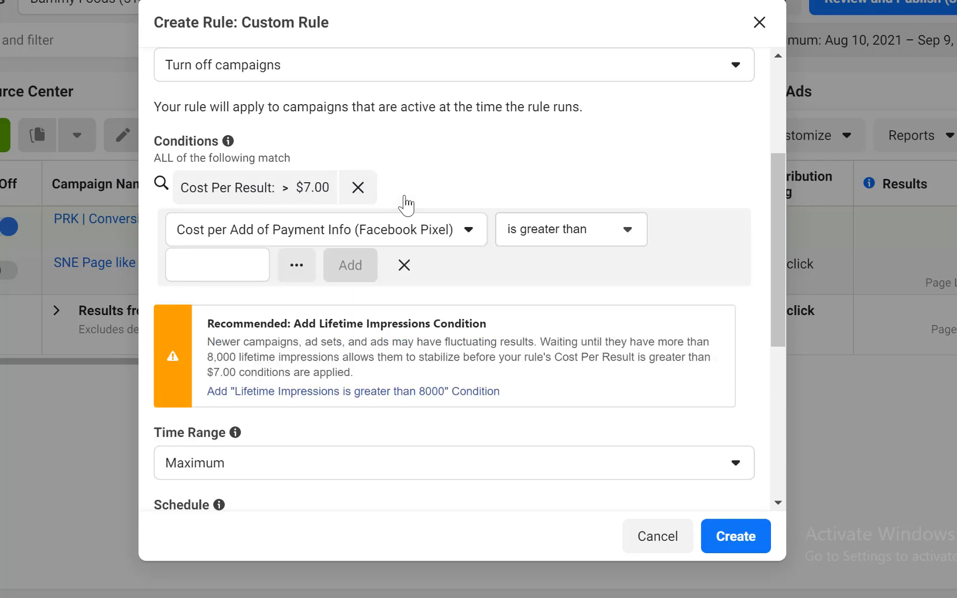
pyautogui.click(368, 226)
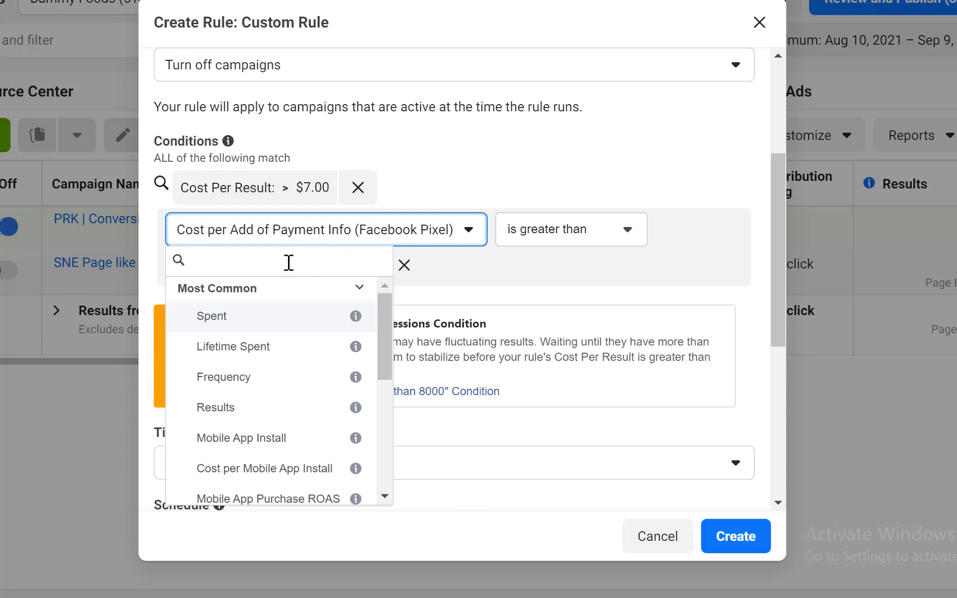
pyautogui.write('lifet')
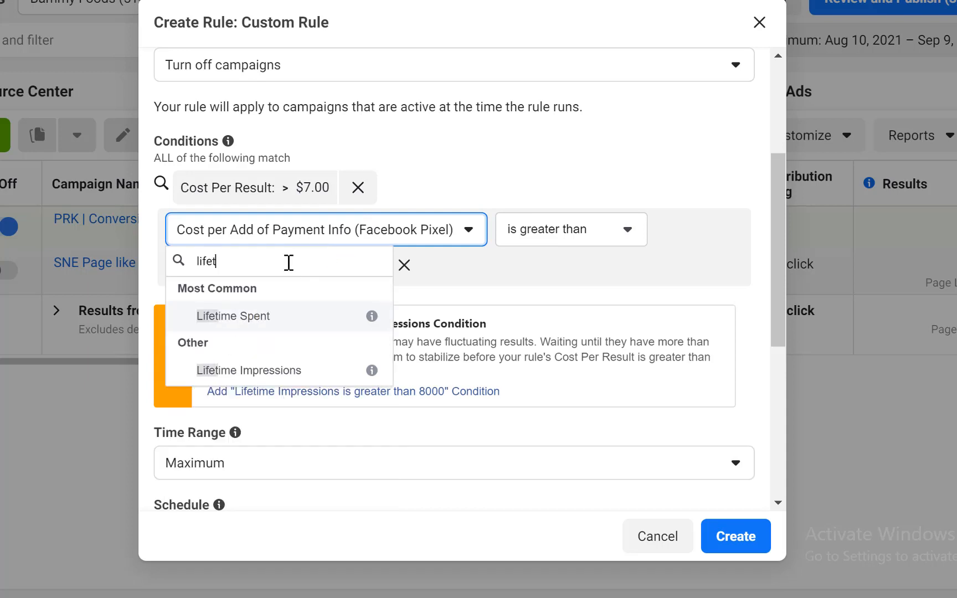
pyautogui.click(269, 370)
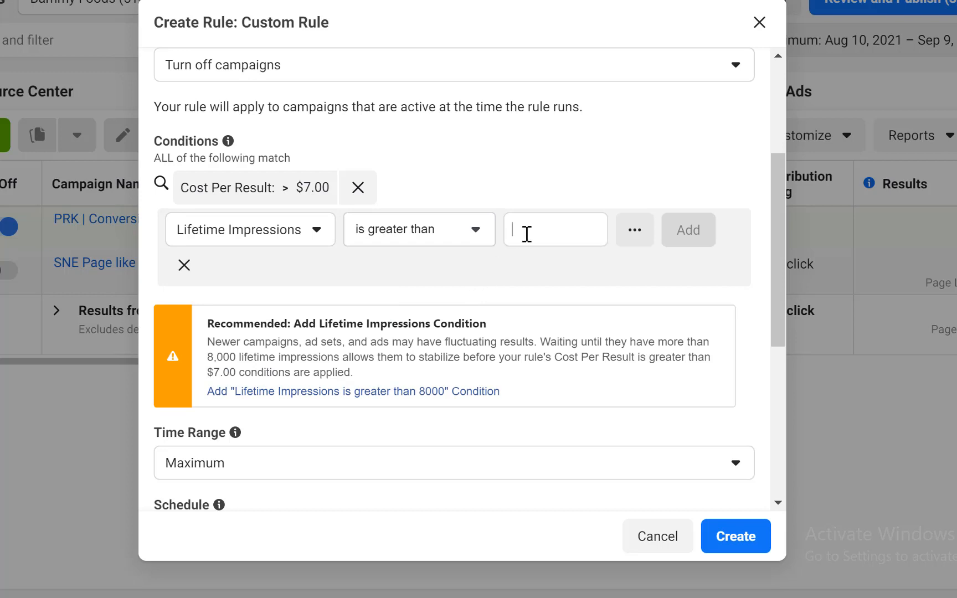
pyautogui.write('8000')
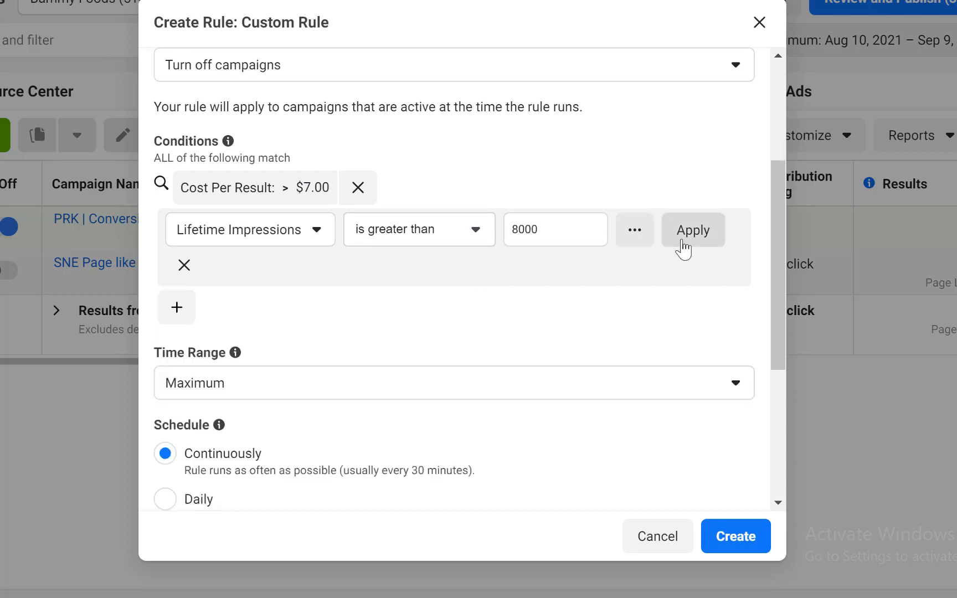
pyautogui.click(701, 241)
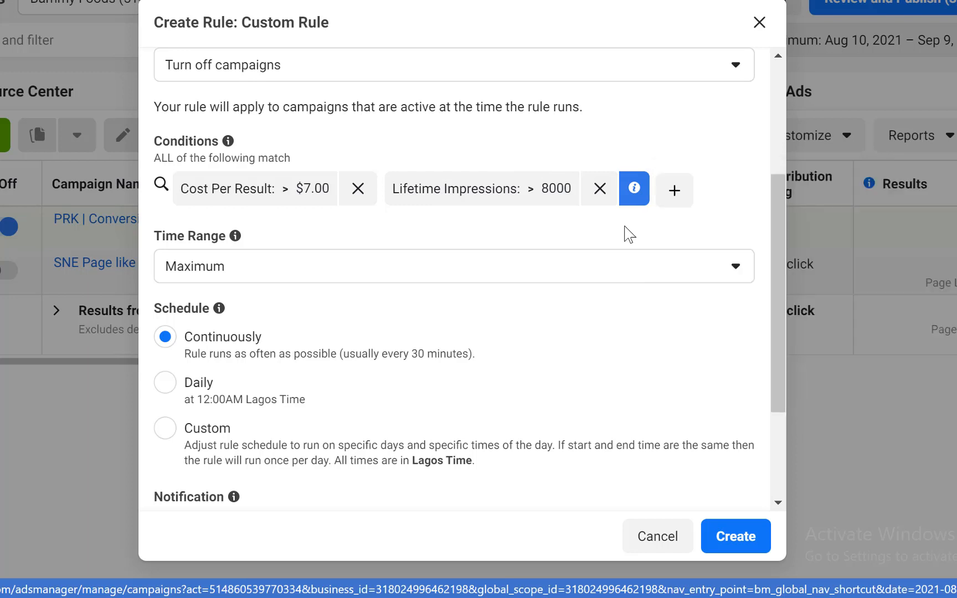
# - Look through the time range options and set the rule's time range to Last 7 days
pyautogui.scroll(-2, 659, 257)
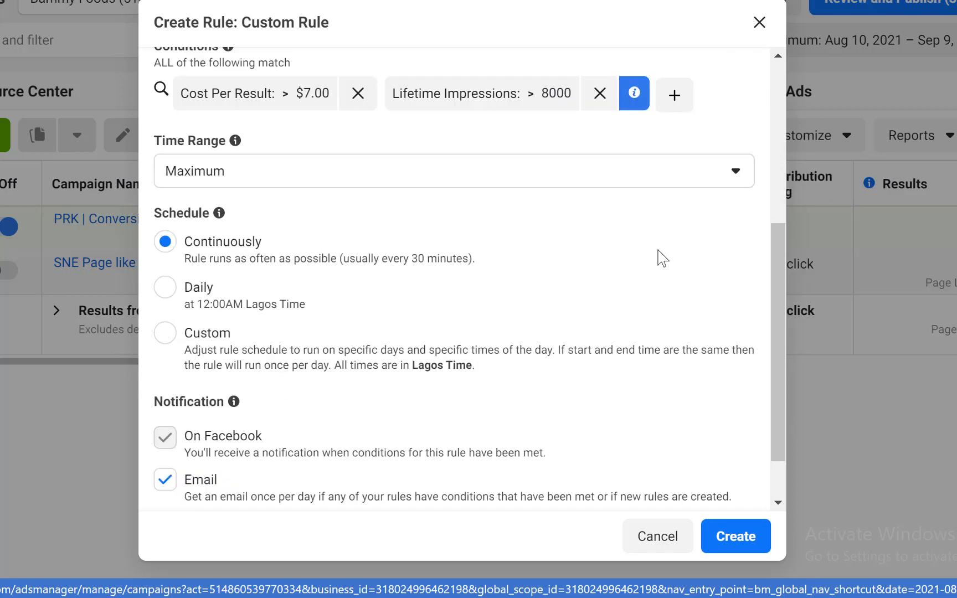
pyautogui.click(681, 178)
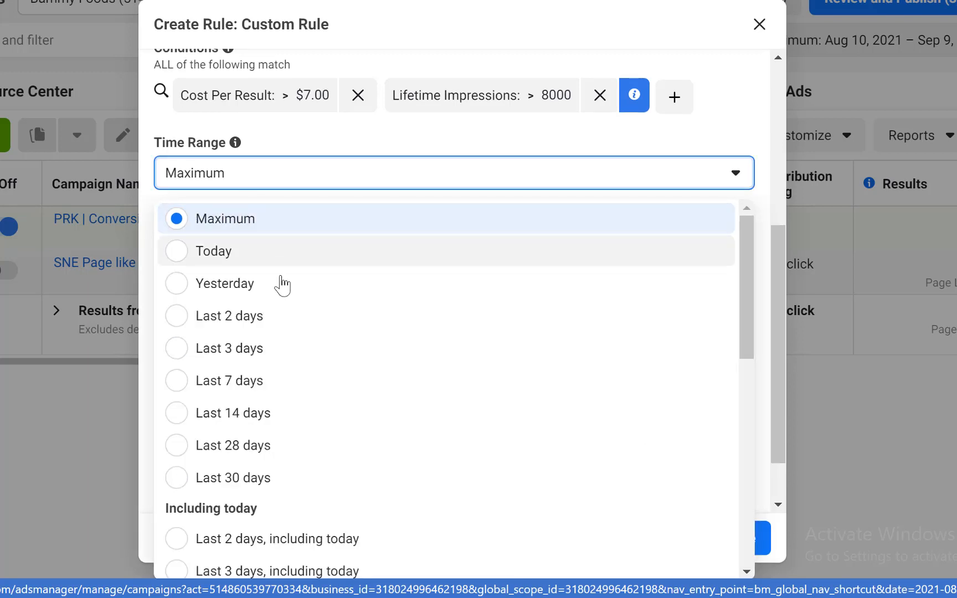
pyautogui.scroll(-3, 280, 285)
pyautogui.scroll(3, 278, 284)
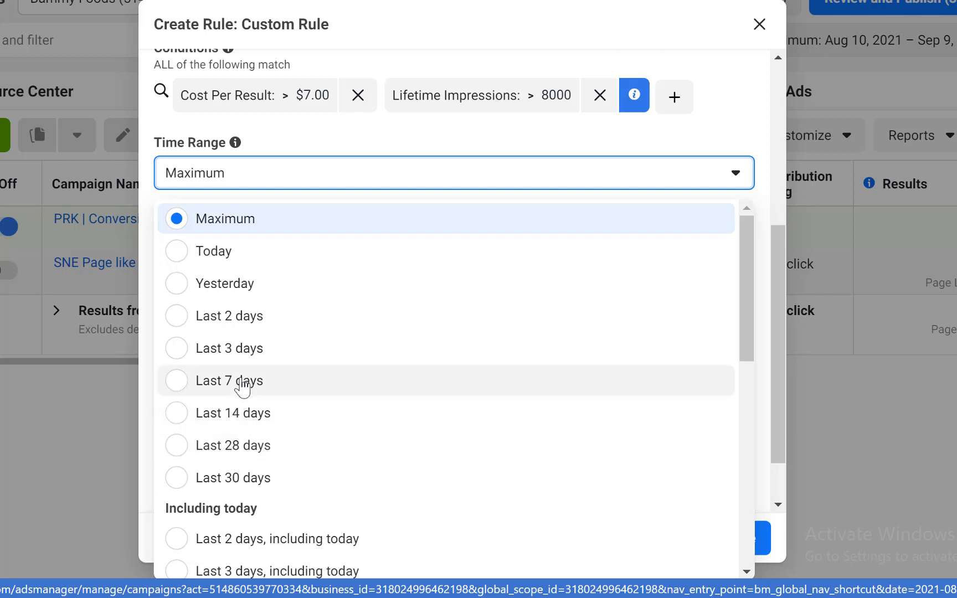
pyautogui.scroll(-5, 312, 425)
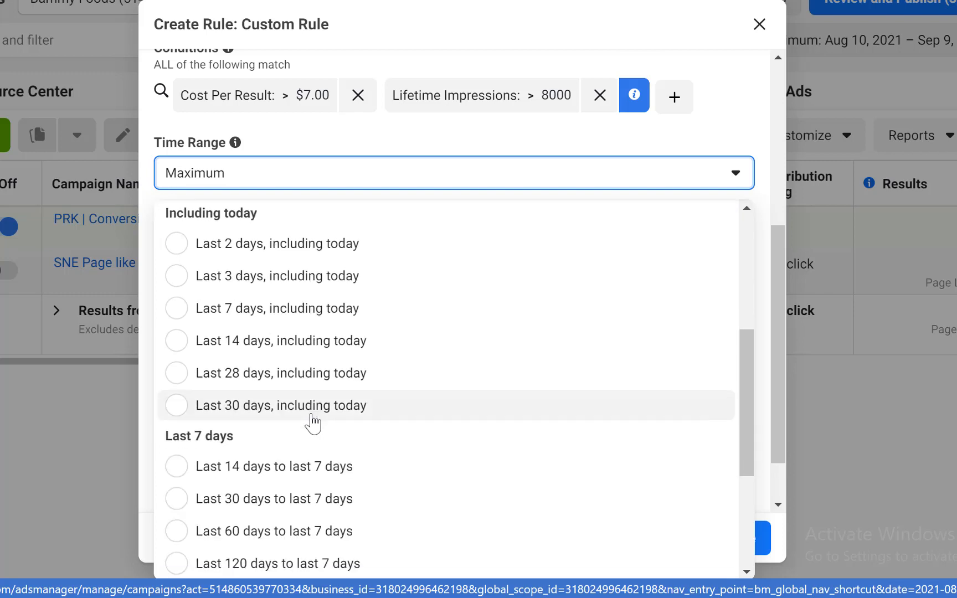
pyautogui.scroll(-2, 312, 424)
pyautogui.scroll(8, 316, 420)
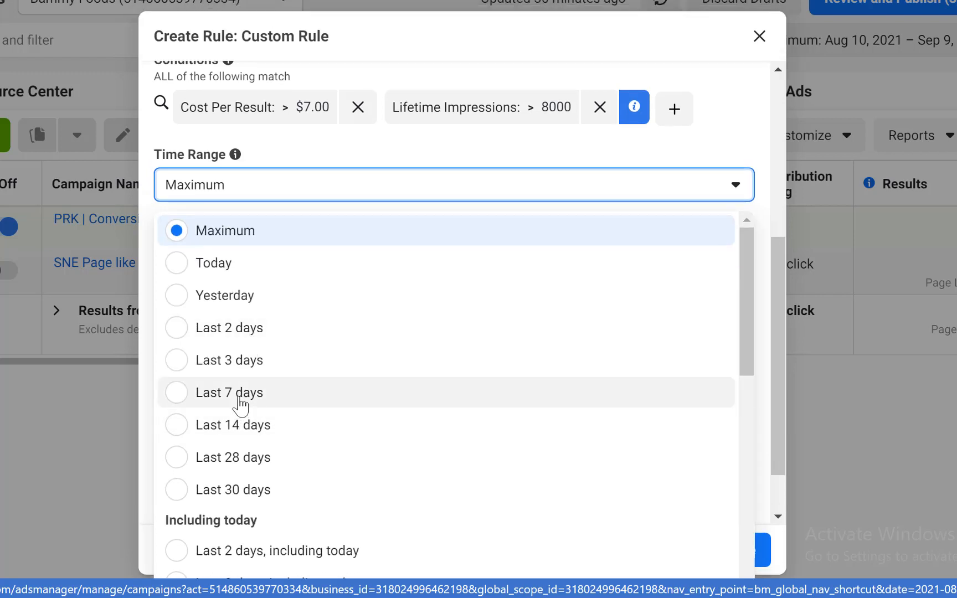
pyautogui.click(239, 404)
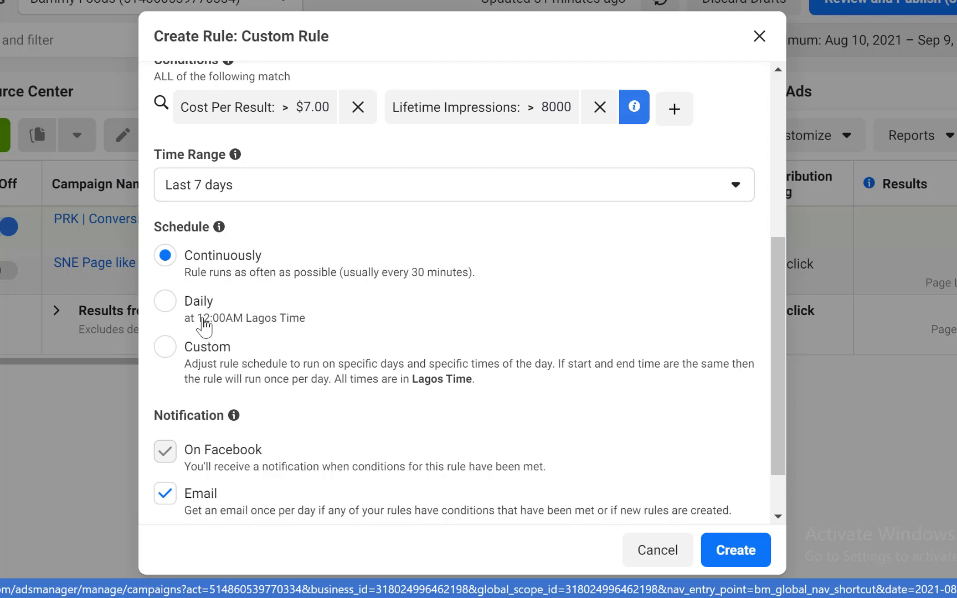
# - Set the rule's schedule to run Daily at 12:00AM Lagos Time
pyautogui.click(168, 302)
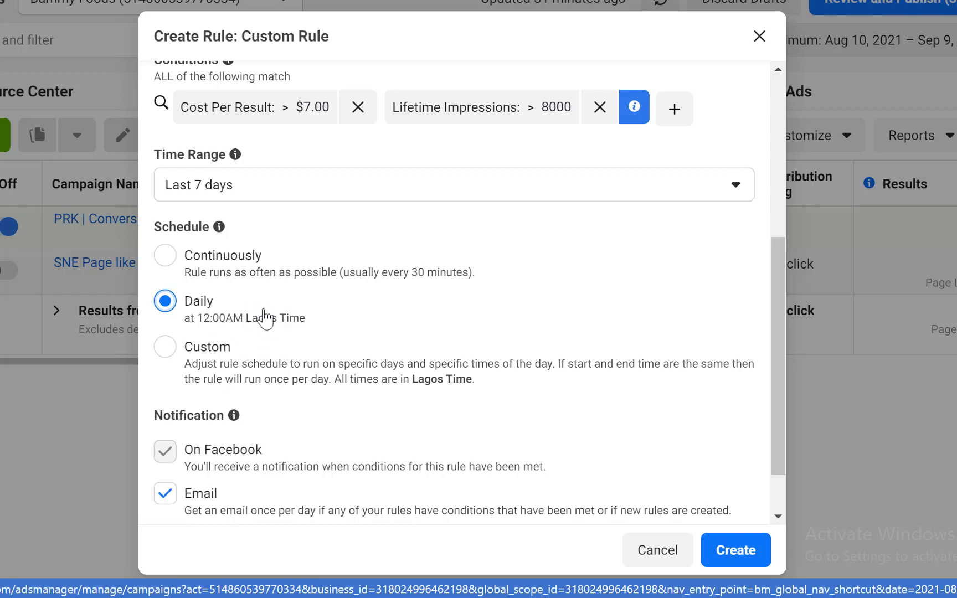
pyautogui.click(165, 256)
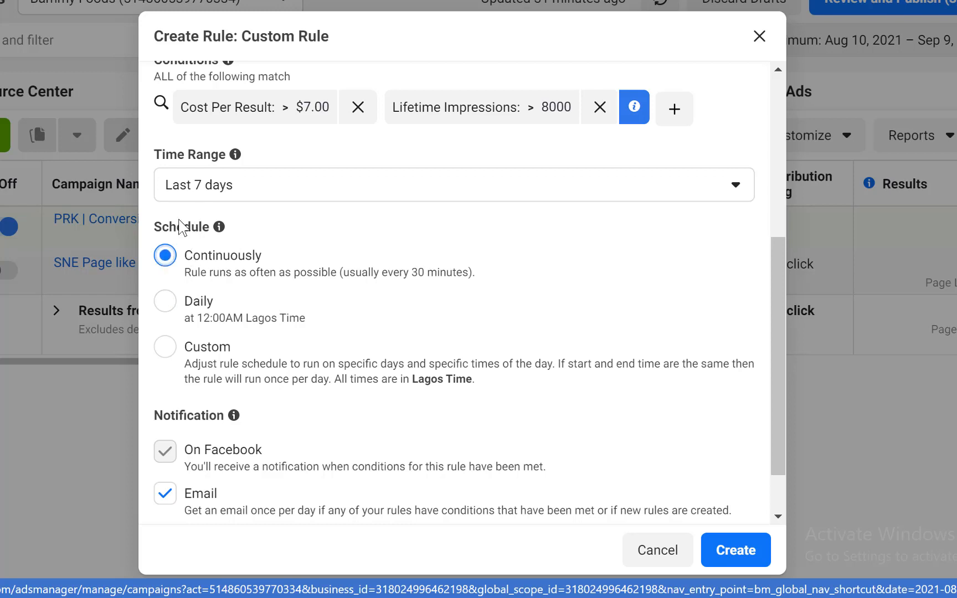
pyautogui.click(172, 313)
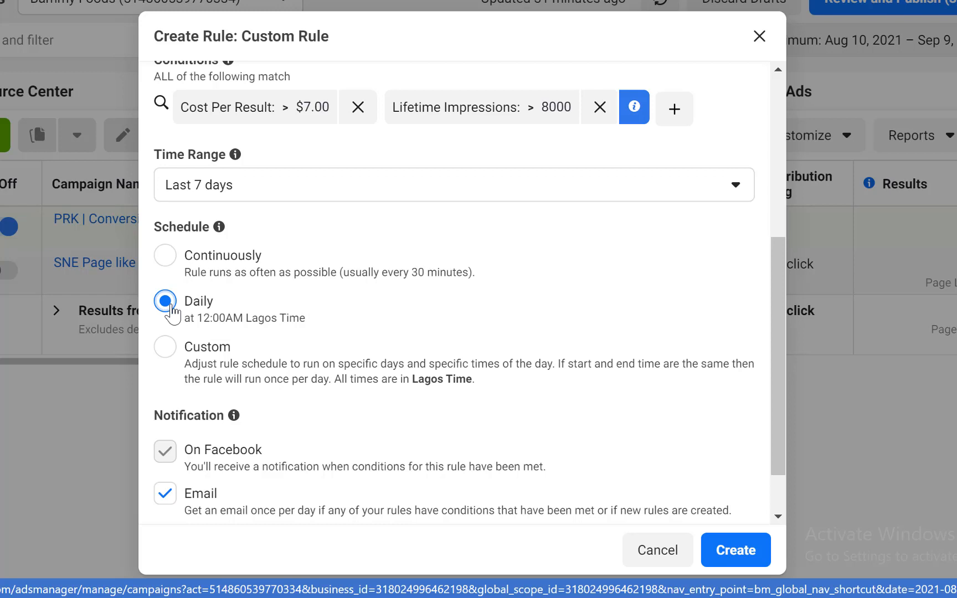
# - Look through the weekday and time options of the Custom schedule, and set the rule's schedule to Continuously
pyautogui.click(173, 351)
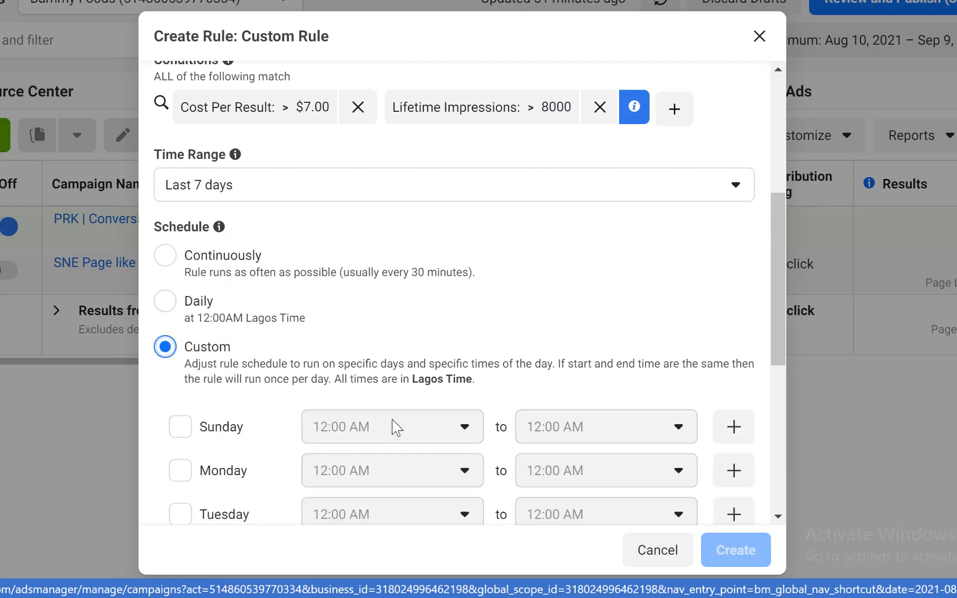
pyautogui.scroll(-5, 391, 425)
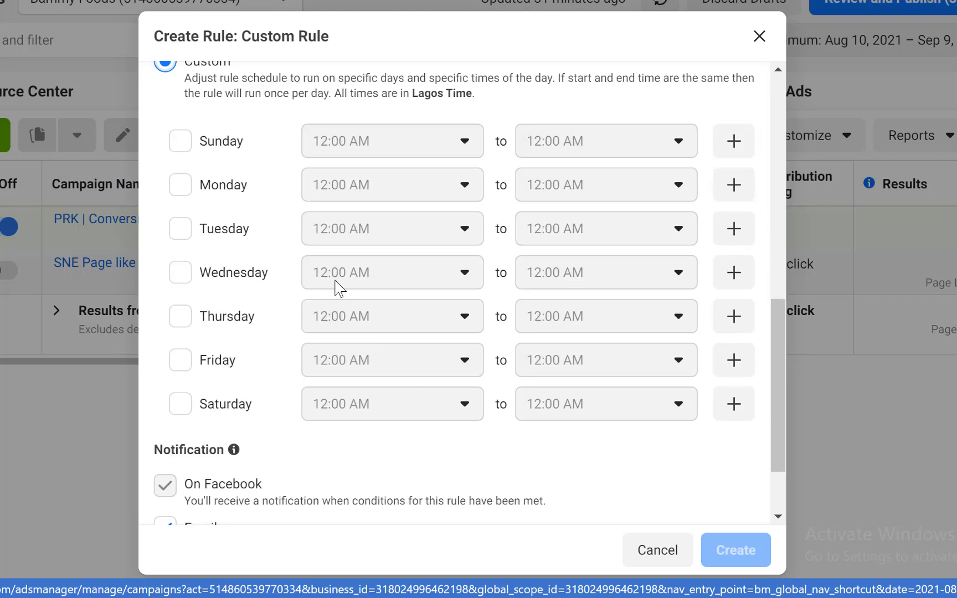
pyautogui.scroll(5, 337, 288)
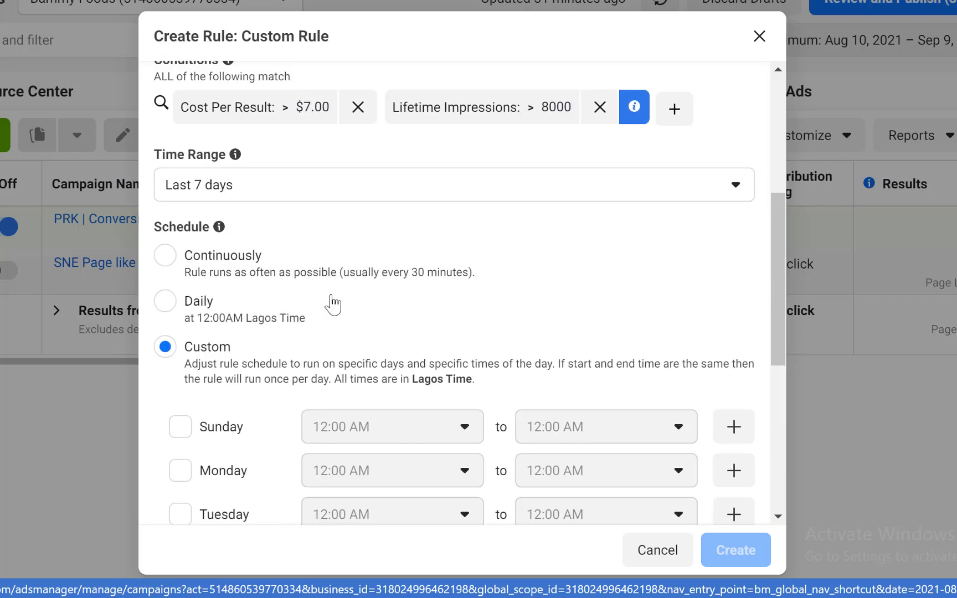
pyautogui.scroll(-3, 341, 327)
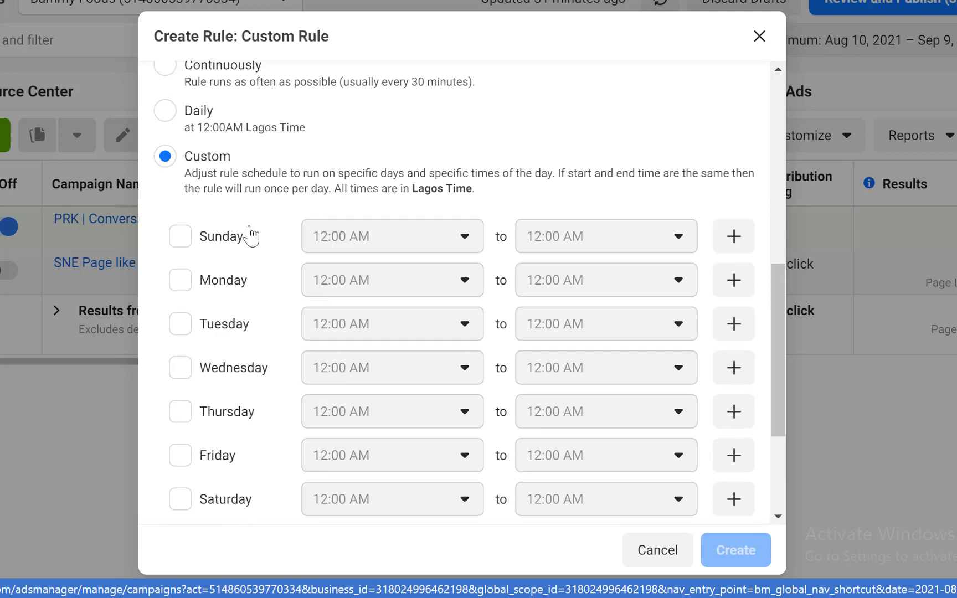
pyautogui.scroll(1, 344, 240)
pyautogui.scroll(3, 330, 241)
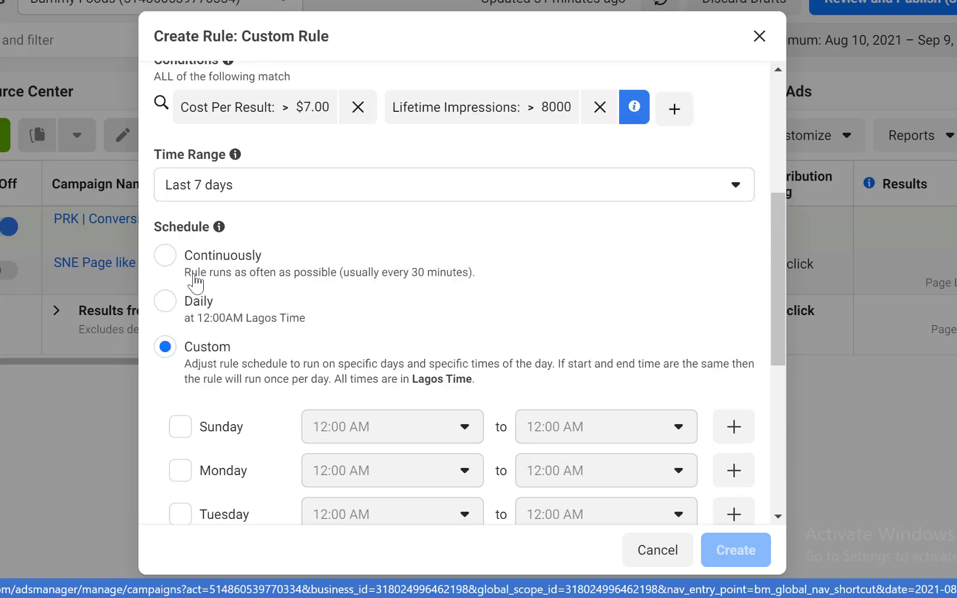
pyautogui.scroll(-2, 338, 363)
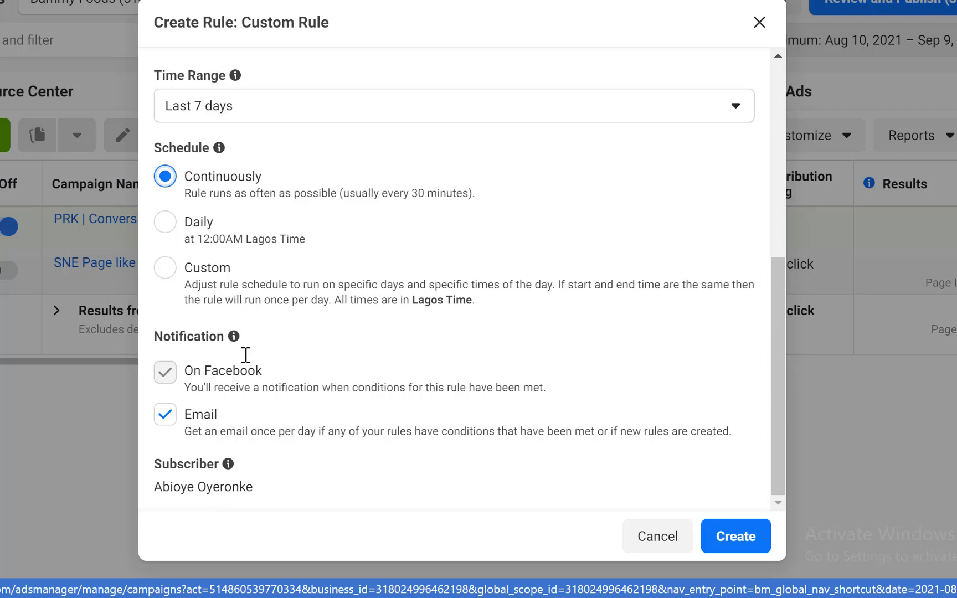
pyautogui.scroll(7, 246, 354)
pyautogui.scroll(-7, 285, 316)
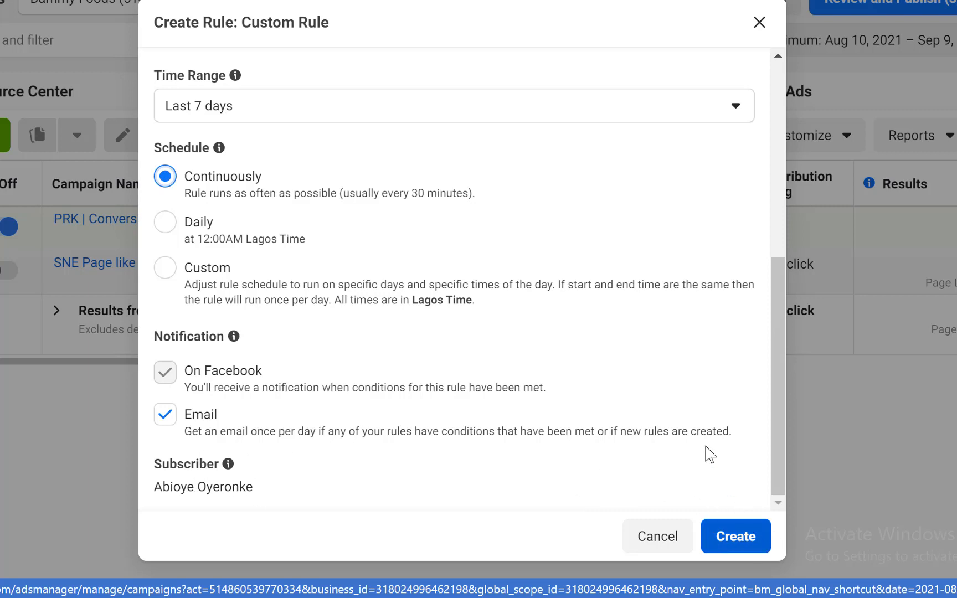
# - Name the rule "Rule #1 - CPC > $7 | Turn off campaign"
pyautogui.scroll(6, 706, 452)
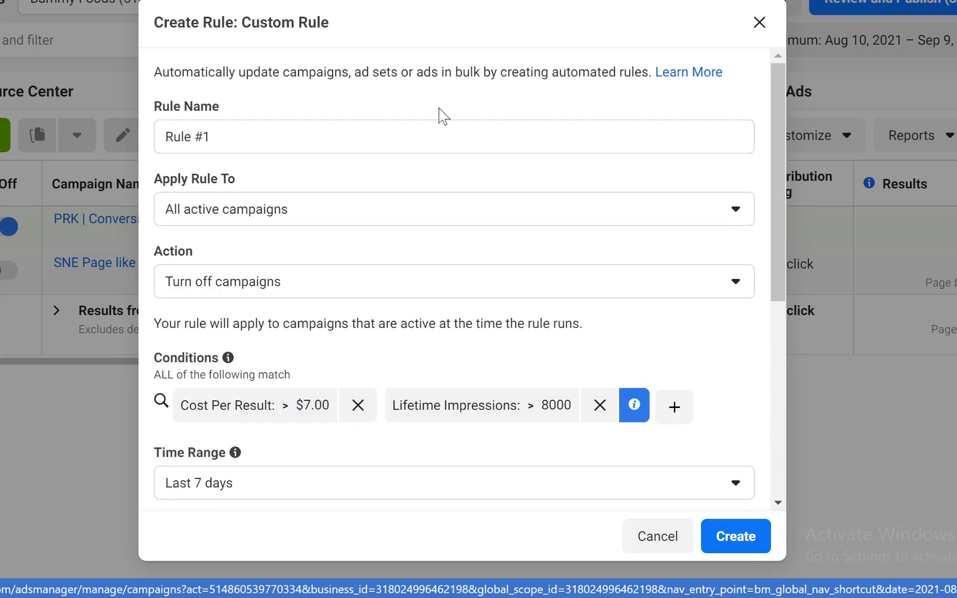
pyautogui.click(435, 136)
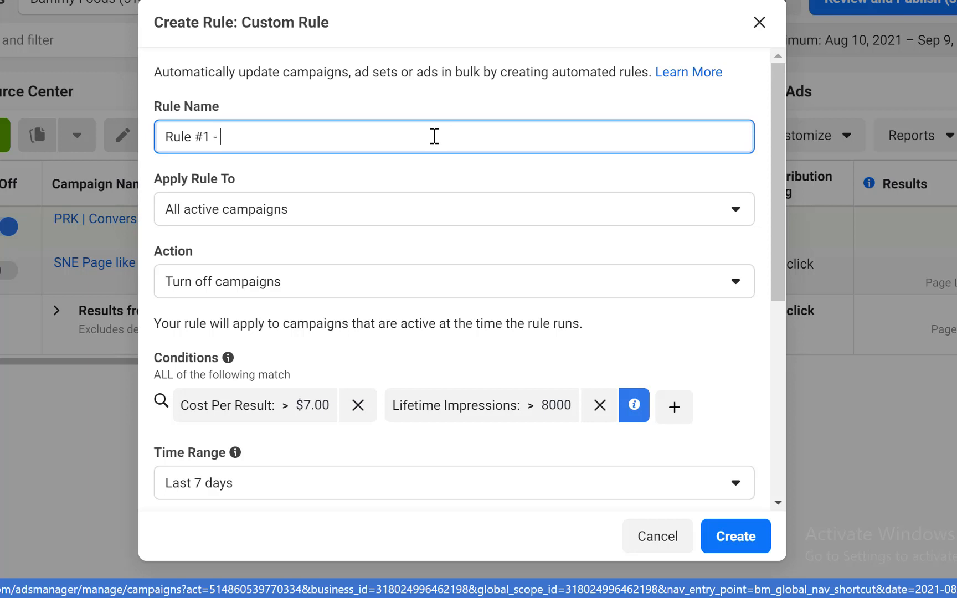
pyautogui.write('- CpC')
pyautogui.write('> $7 | Tur')
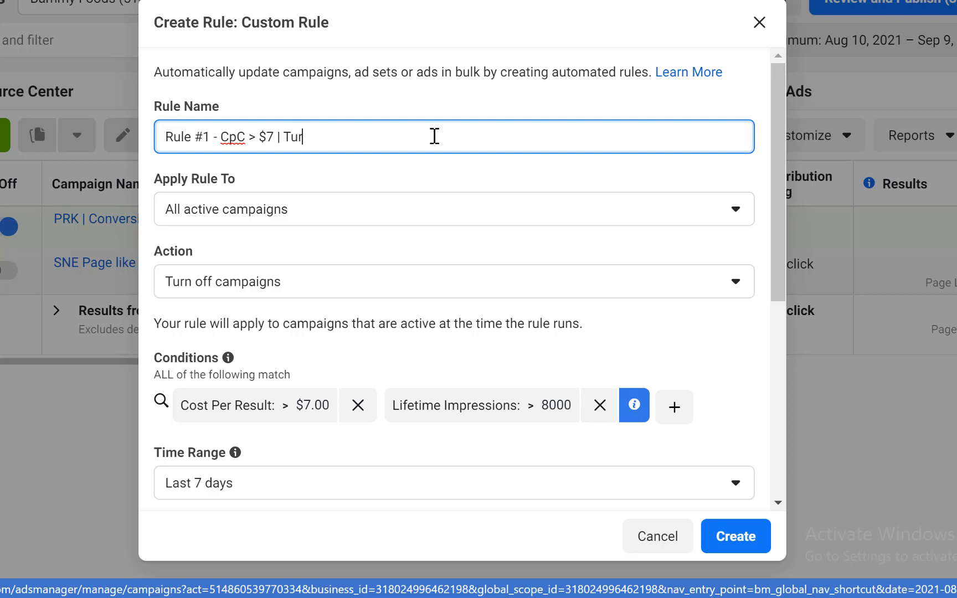
pyautogui.write('n off campaig')
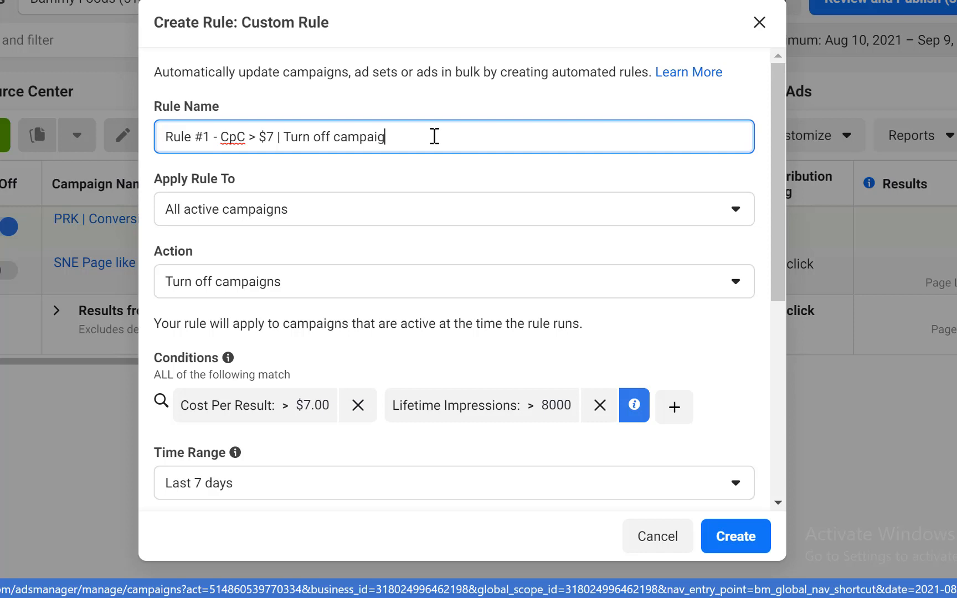
pyautogui.write('n')
pyautogui.click(237, 139)
pyautogui.press('BackSpace')
pyautogui.write('P')
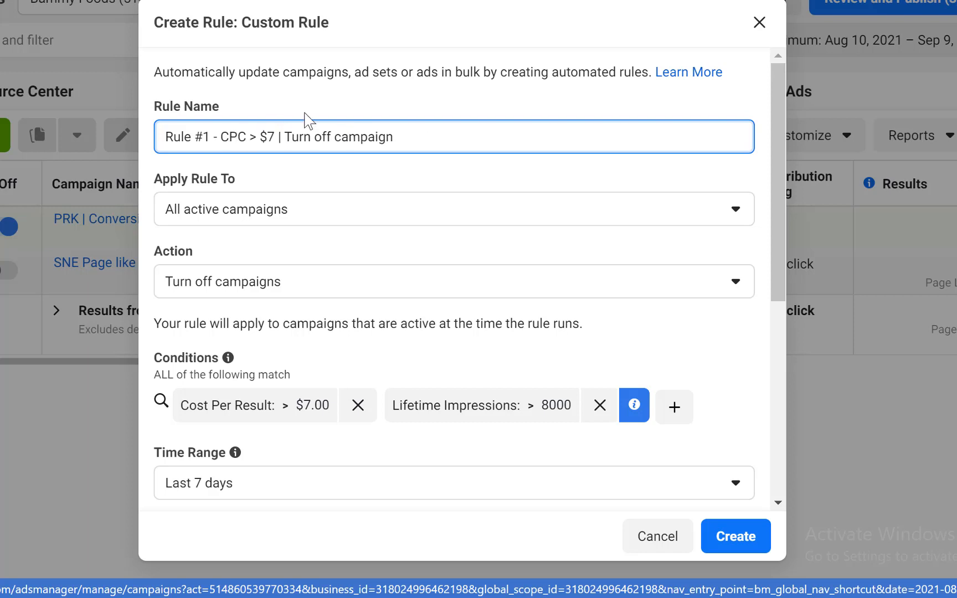
pyautogui.click(307, 180)
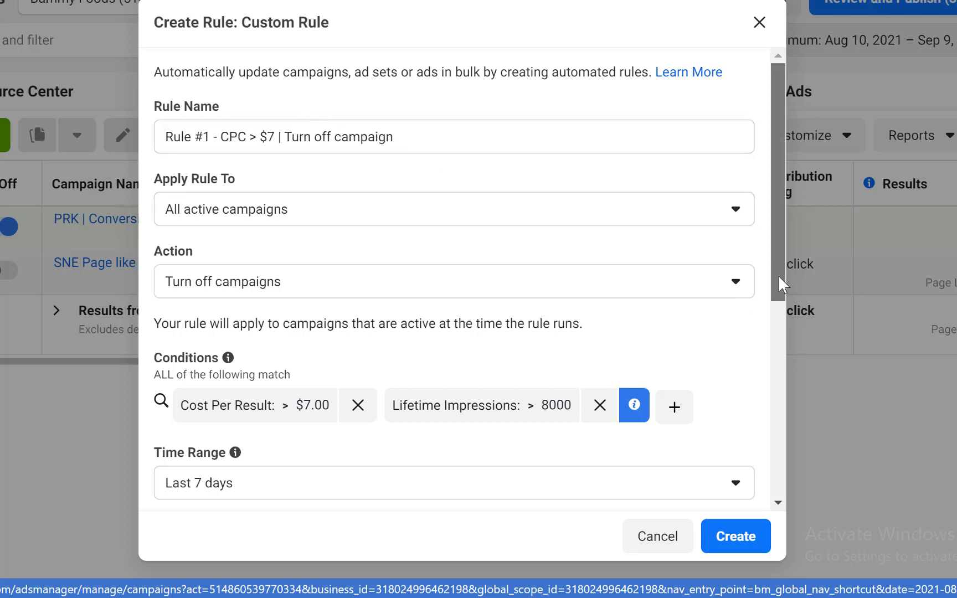
# - Create the custom rule and close its confirmation message
pyautogui.scroll(-4, 778, 276)
pyautogui.scroll(-3, 785, 465)
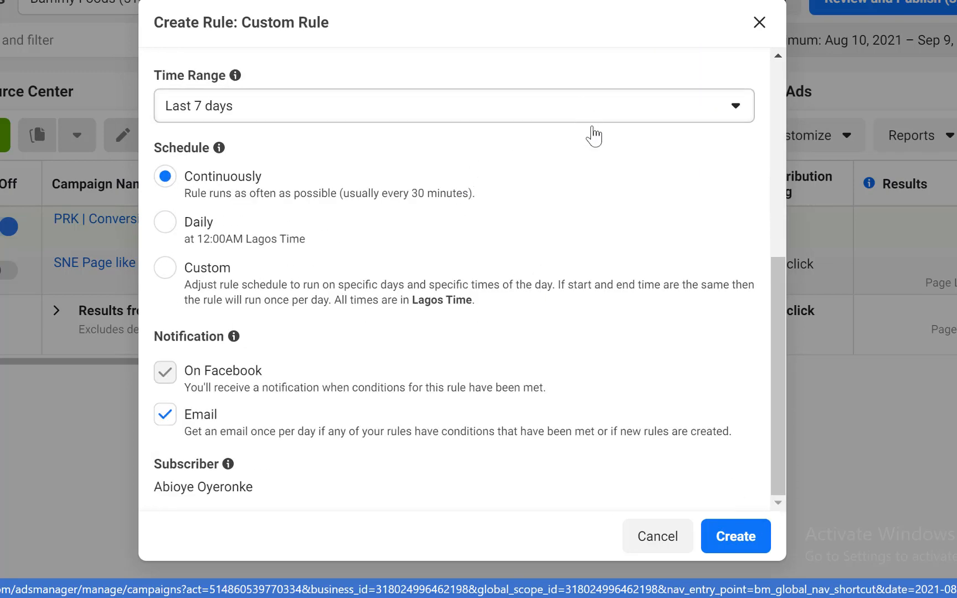
pyautogui.click(749, 542)
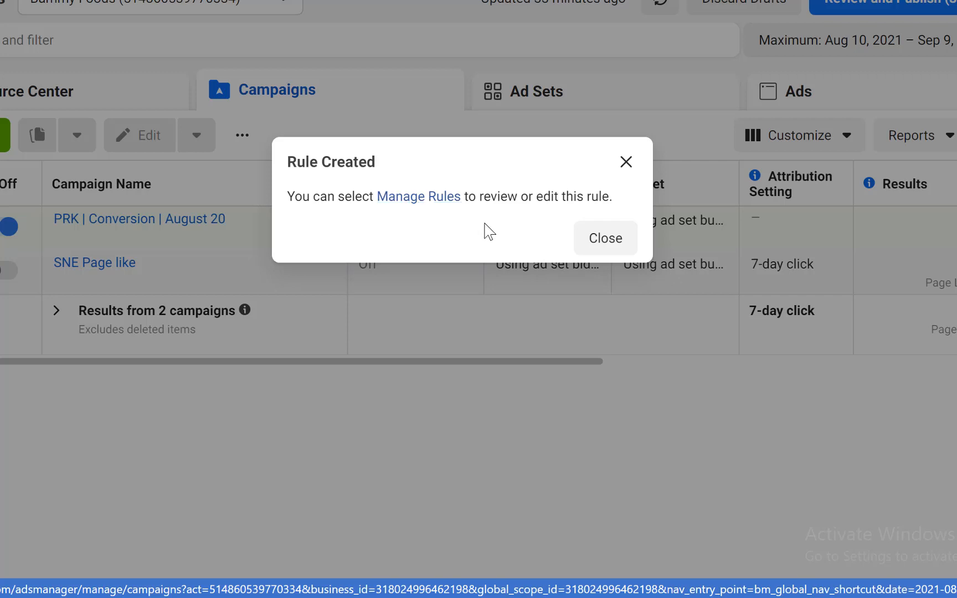
pyautogui.click(612, 241)
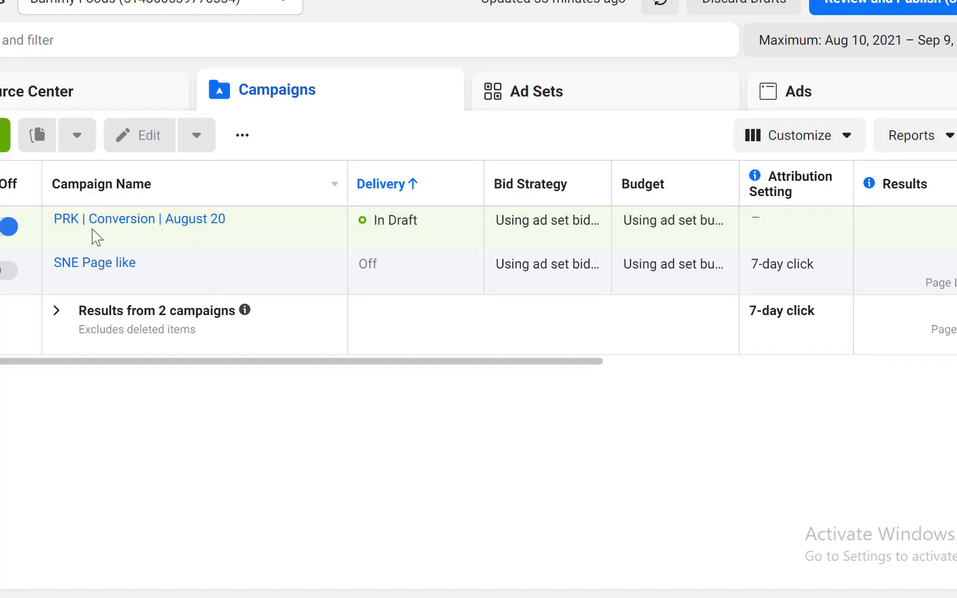
pyautogui.click(242, 135)
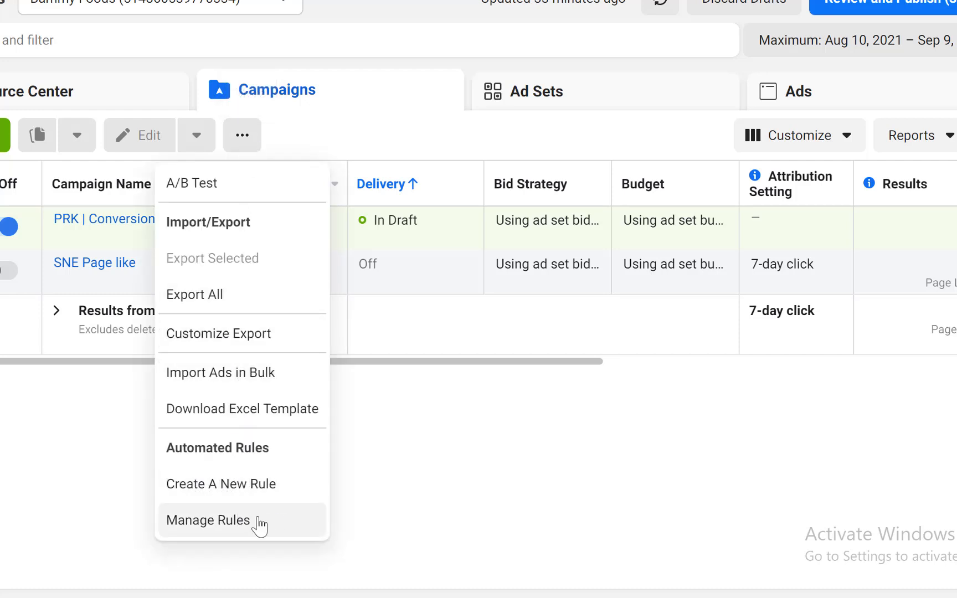
pyautogui.click(388, 488)
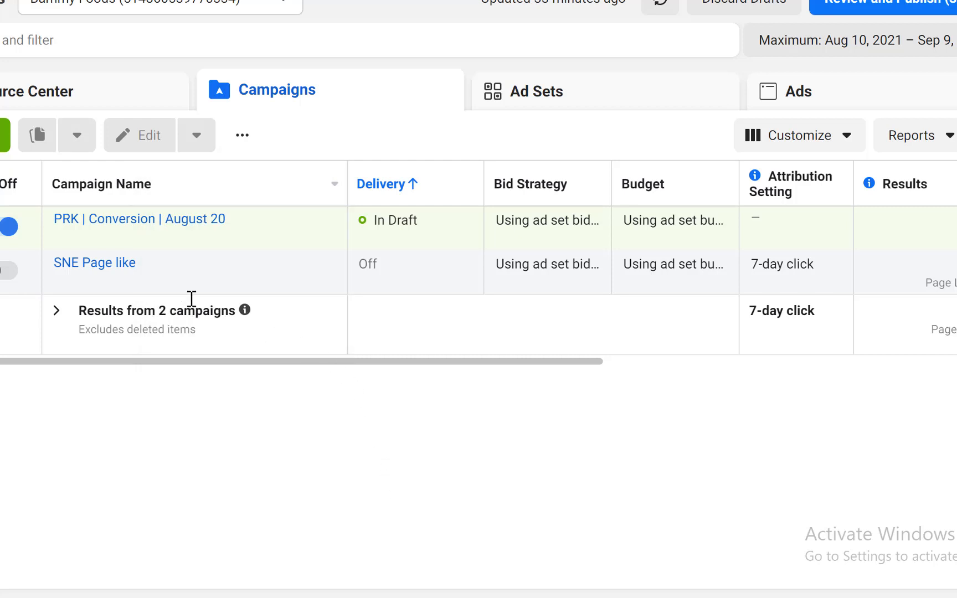
pyautogui.moveTo(183, 286)
pyautogui.moveTo(81, 221)
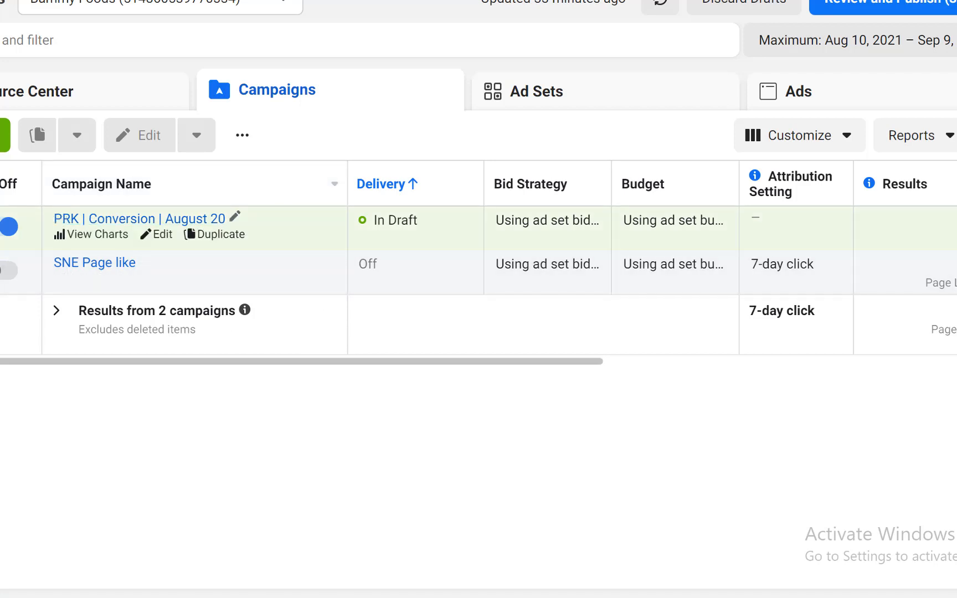
# - Select only the campaign "PRK | Conversion | August 20" and start a new custom rule for it
pyautogui.click(288, 229)
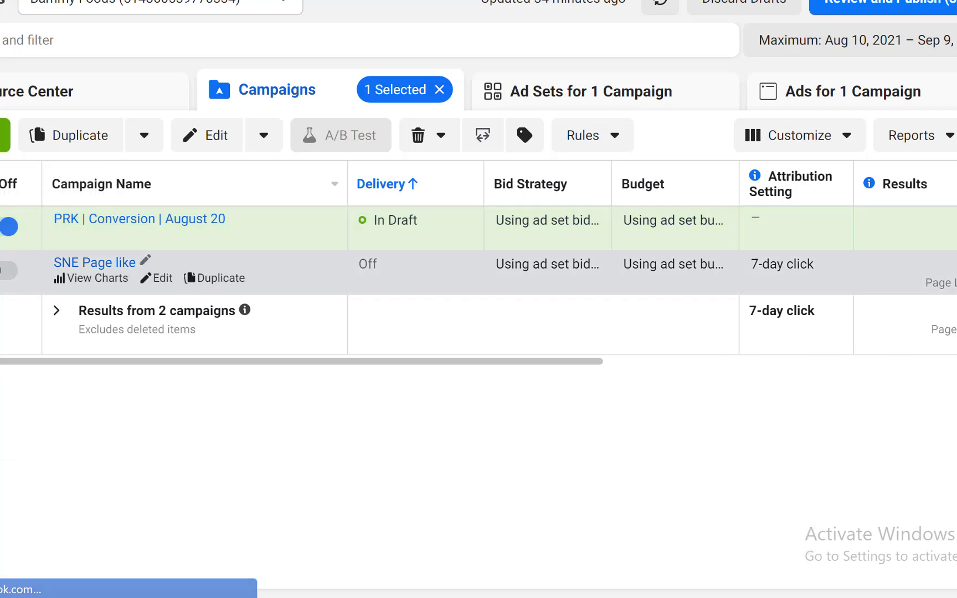
pyautogui.click(0, 270)
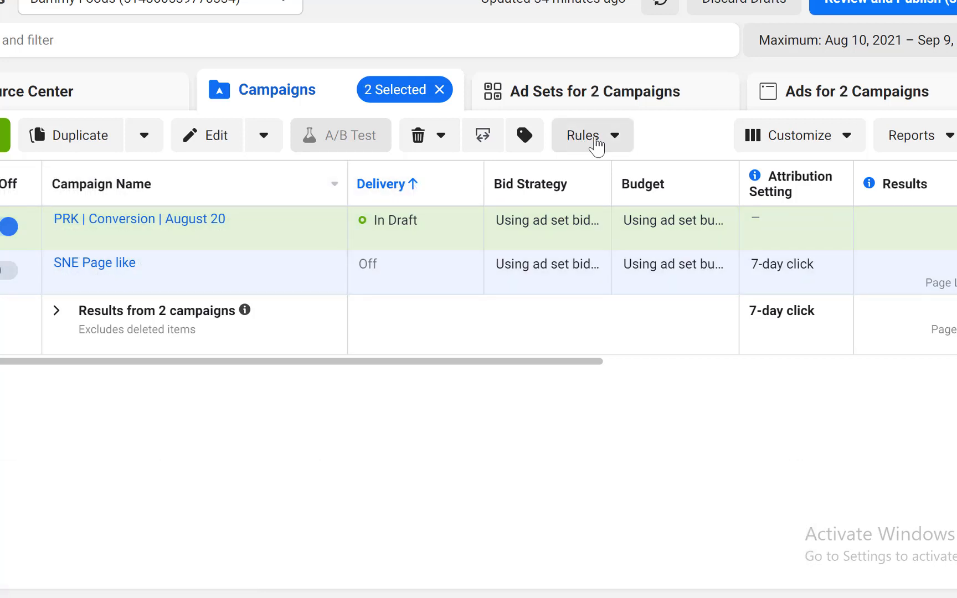
pyautogui.click(592, 143)
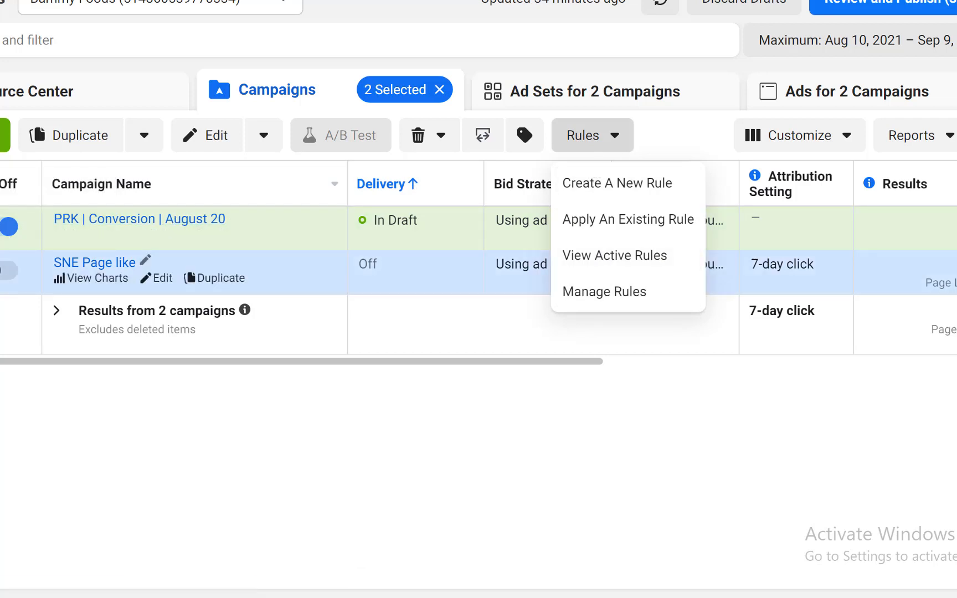
pyautogui.click(7, 270)
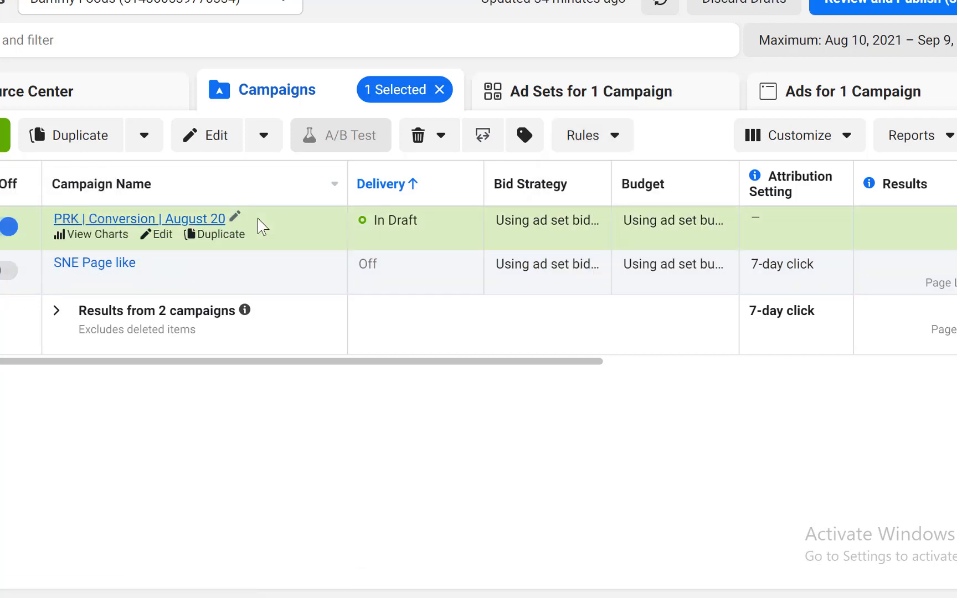
pyautogui.click(596, 139)
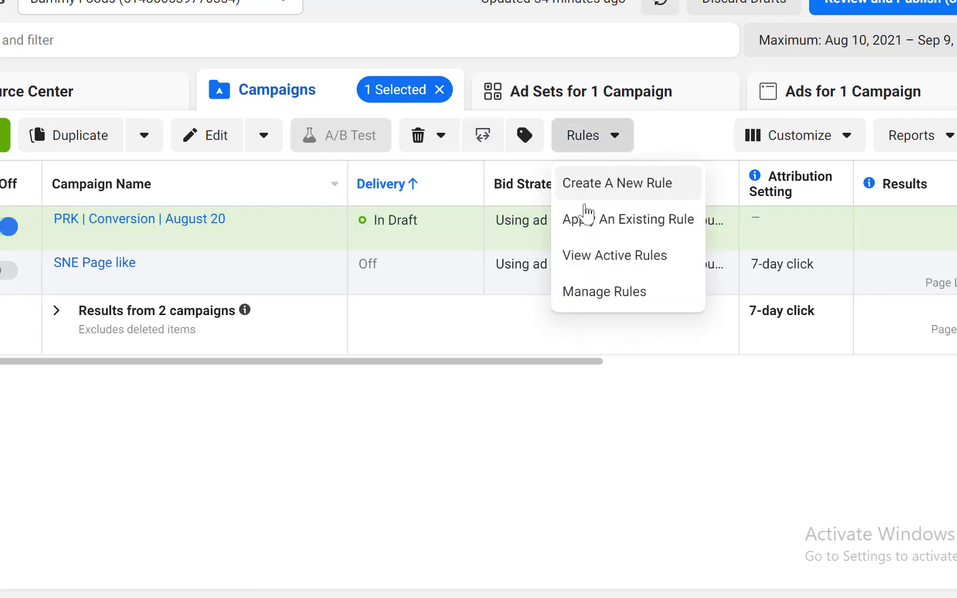
pyautogui.click(595, 191)
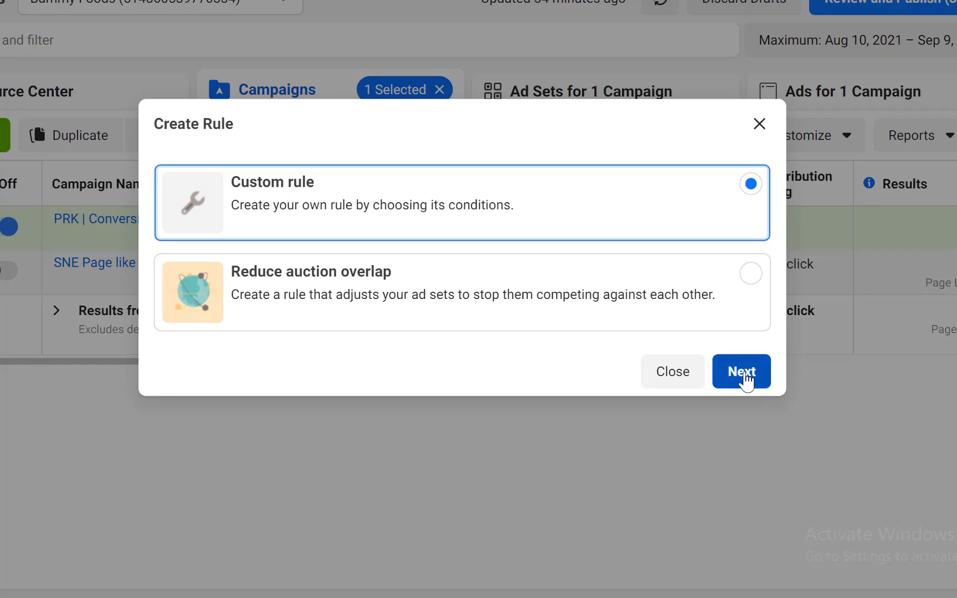
pyautogui.click(747, 380)
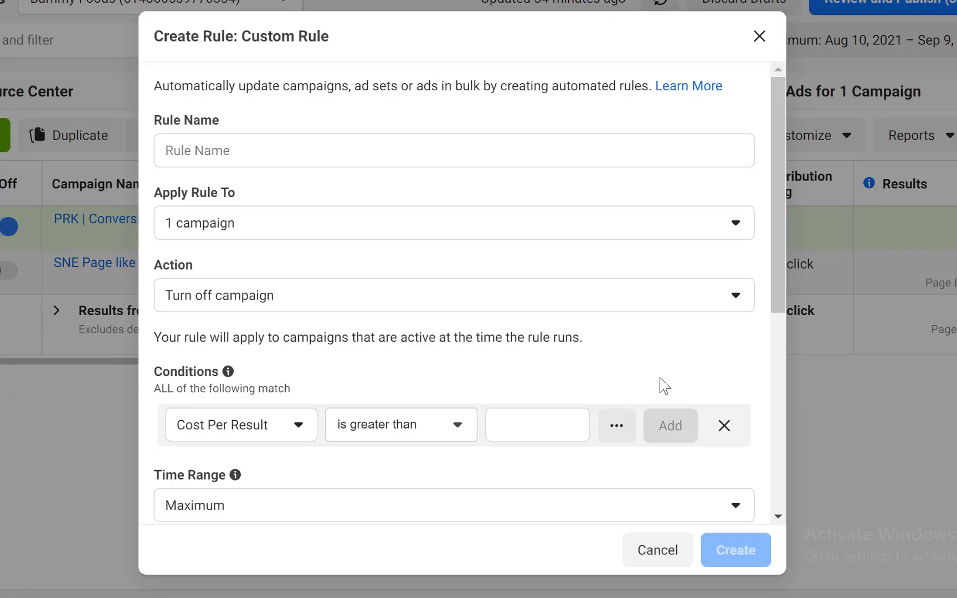
# - Look over the new rule's form and the options for what the rule can apply to, keeping 1 campaign
pyautogui.scroll(-5, 643, 445)
pyautogui.scroll(5, 647, 437)
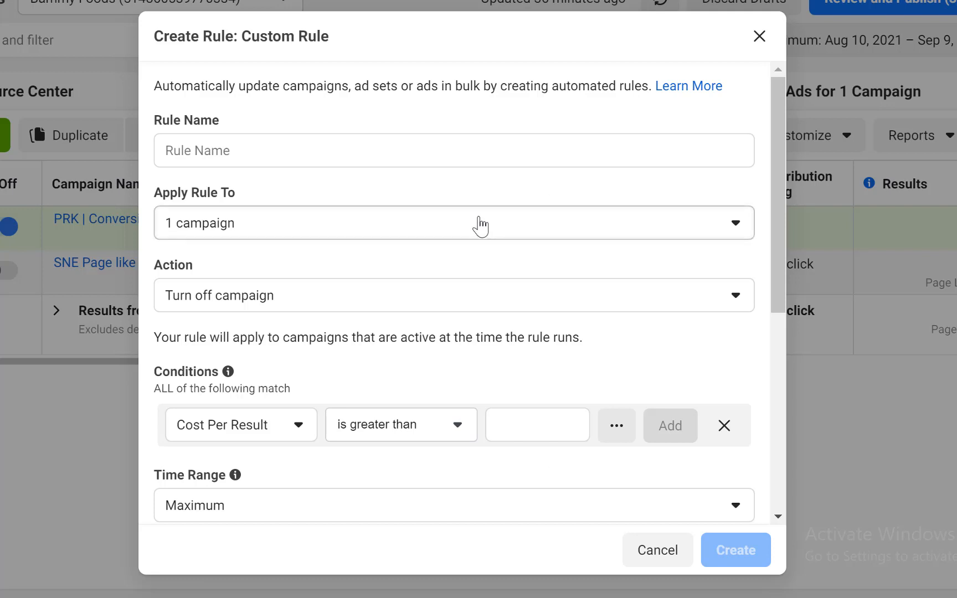
pyautogui.click(262, 234)
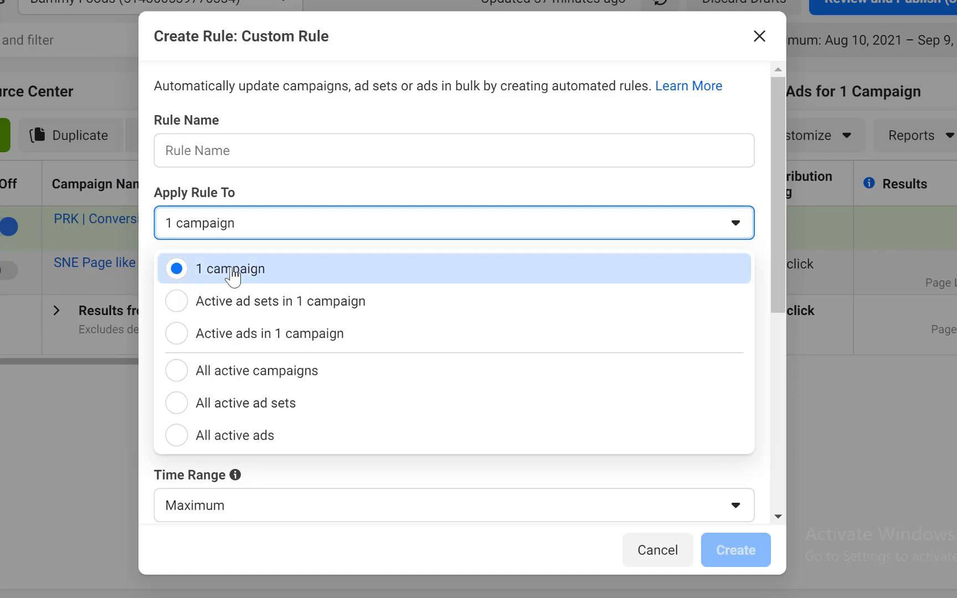
pyautogui.click(298, 198)
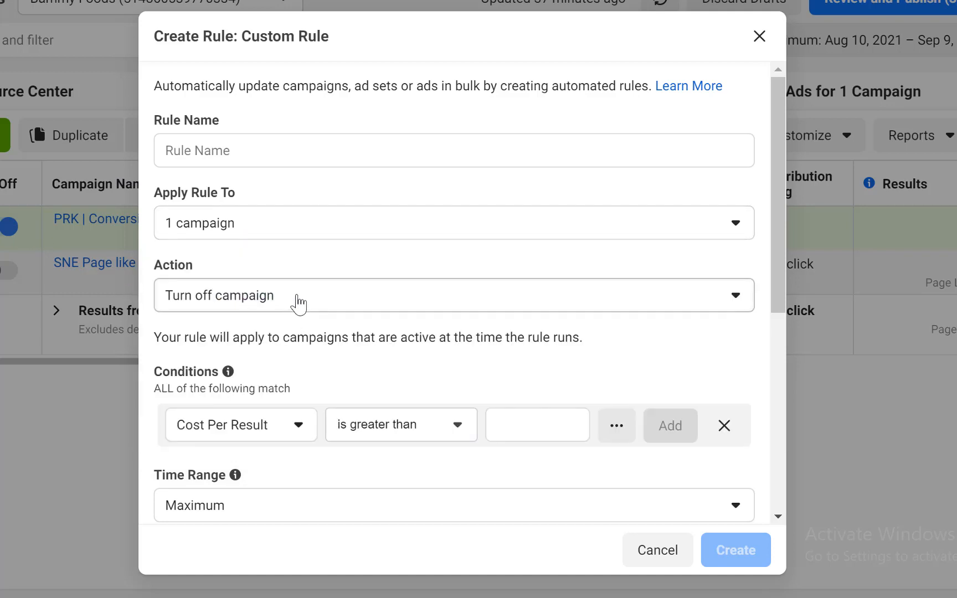
# - Remove the empty Cost Per Result condition from the new rule and switch its schedule to Custom
pyautogui.scroll(-2, 335, 326)
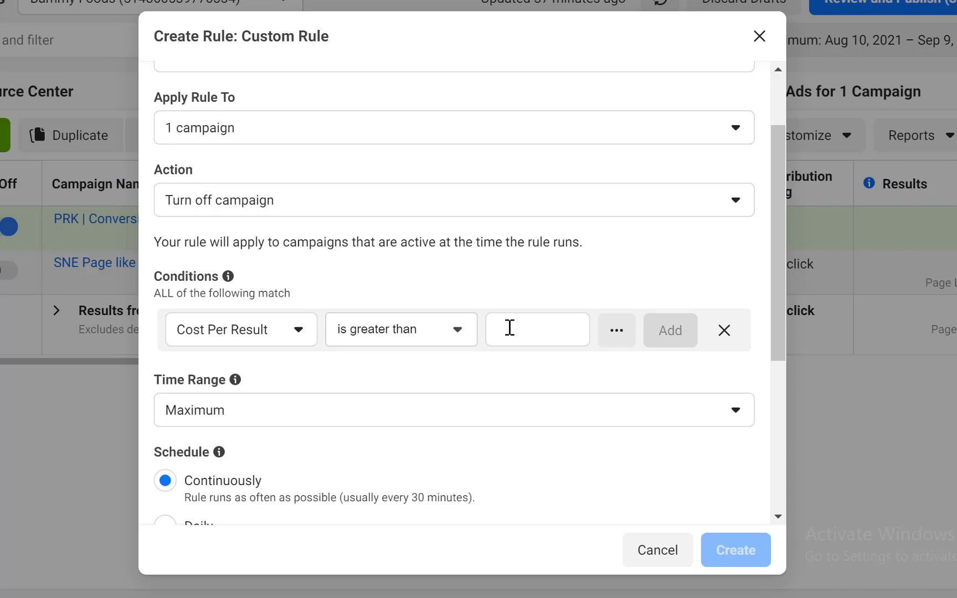
pyautogui.click(717, 336)
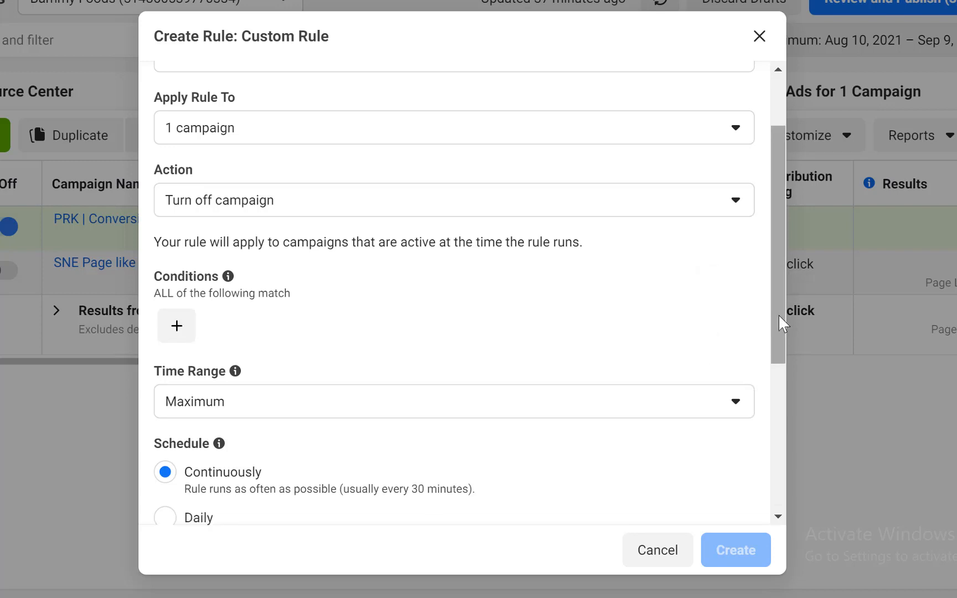
pyautogui.moveTo(779, 315); pyautogui.dragTo(774, 329)
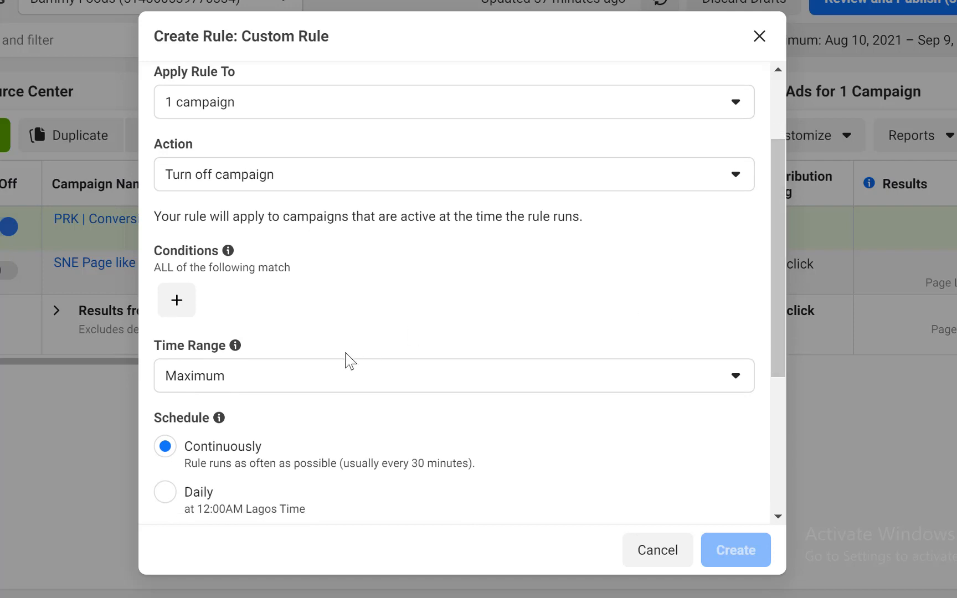
pyautogui.scroll(-2, 762, 332)
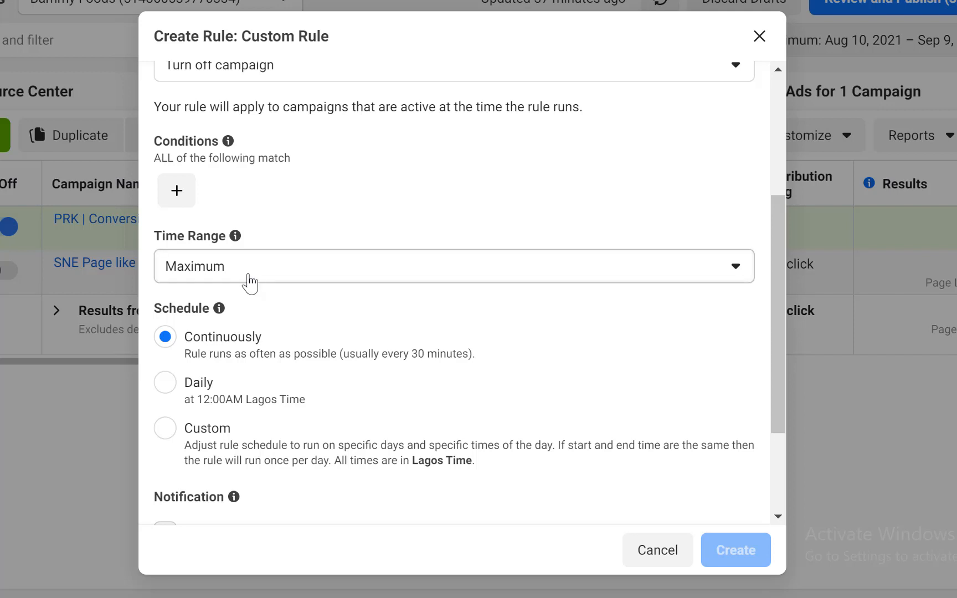
pyautogui.scroll(2, 250, 284)
pyautogui.scroll(-3, 250, 283)
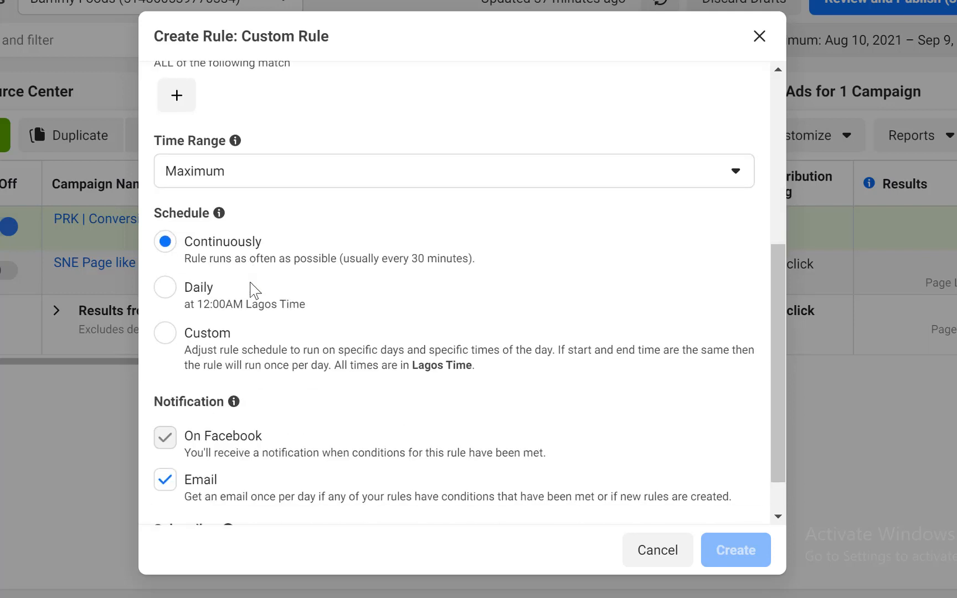
pyautogui.click(165, 335)
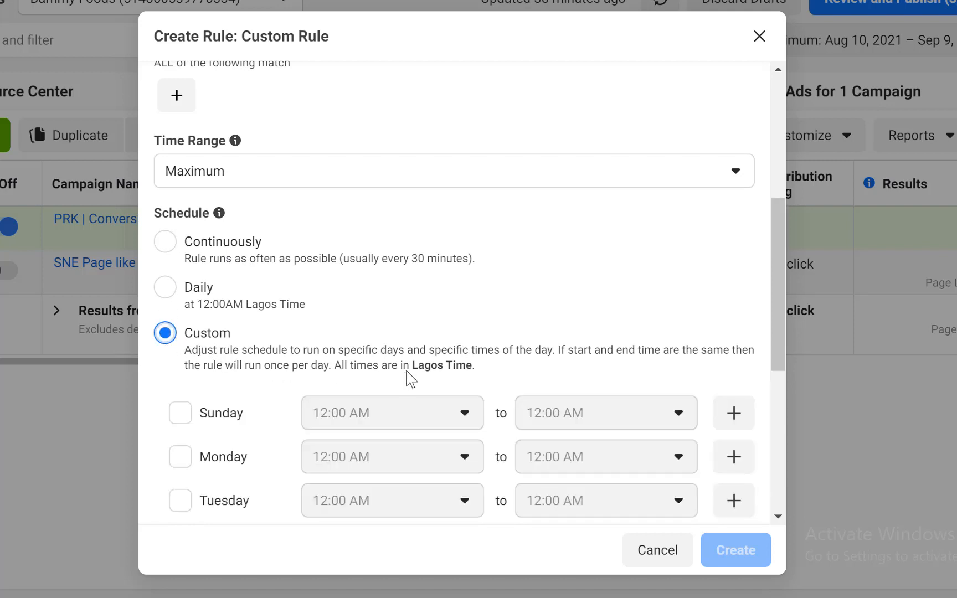
# - Schedule the rule to run on Monday from 7:00 AM to 9:00 AM
pyautogui.scroll(-5, 406, 378)
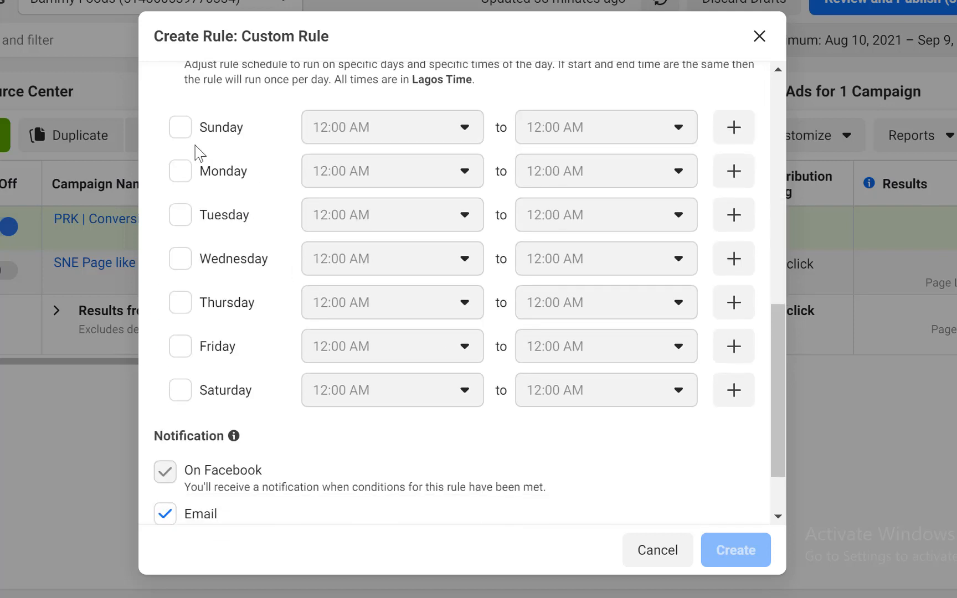
pyautogui.click(180, 172)
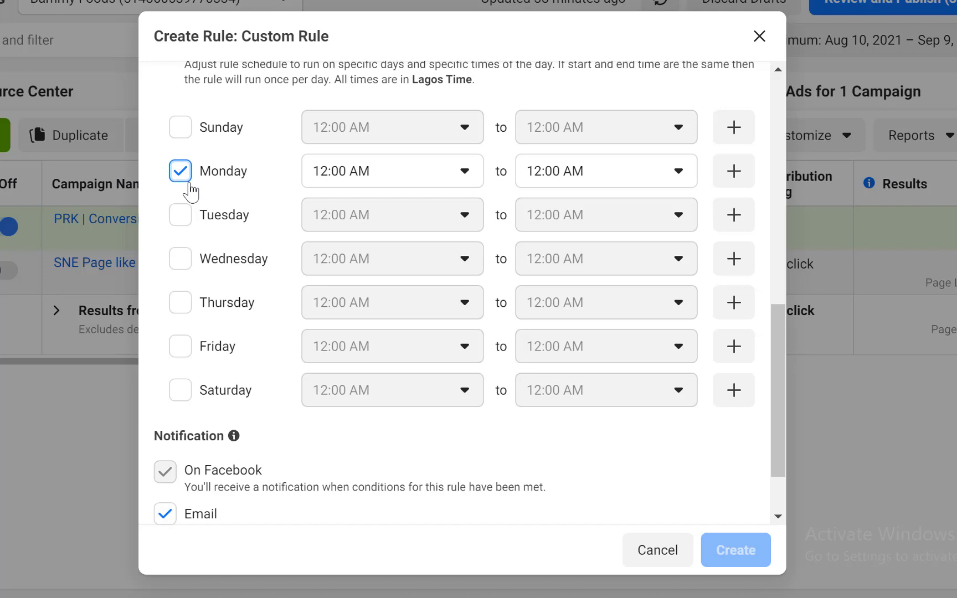
pyautogui.click(328, 176)
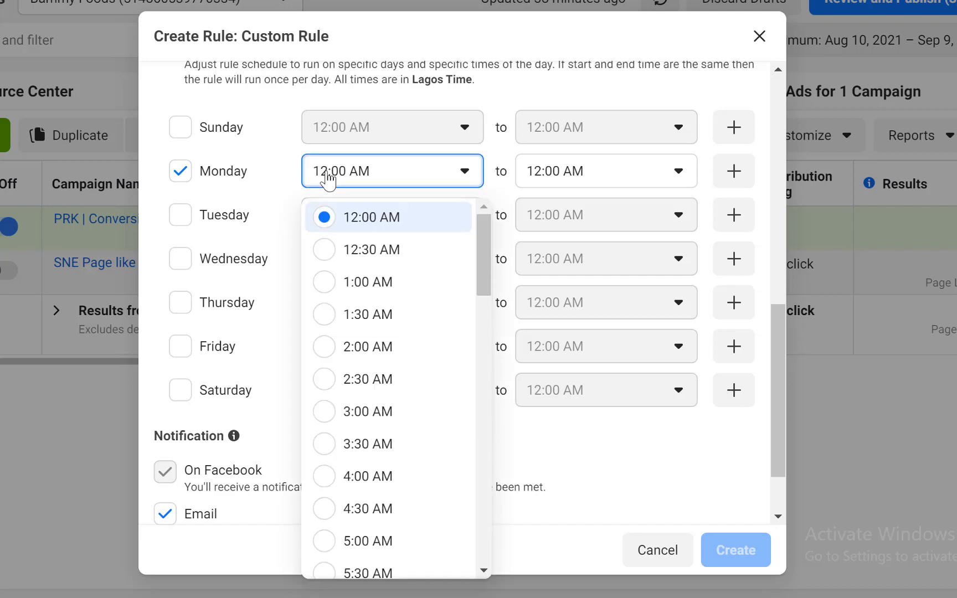
pyautogui.click(328, 176)
pyautogui.click(328, 176)
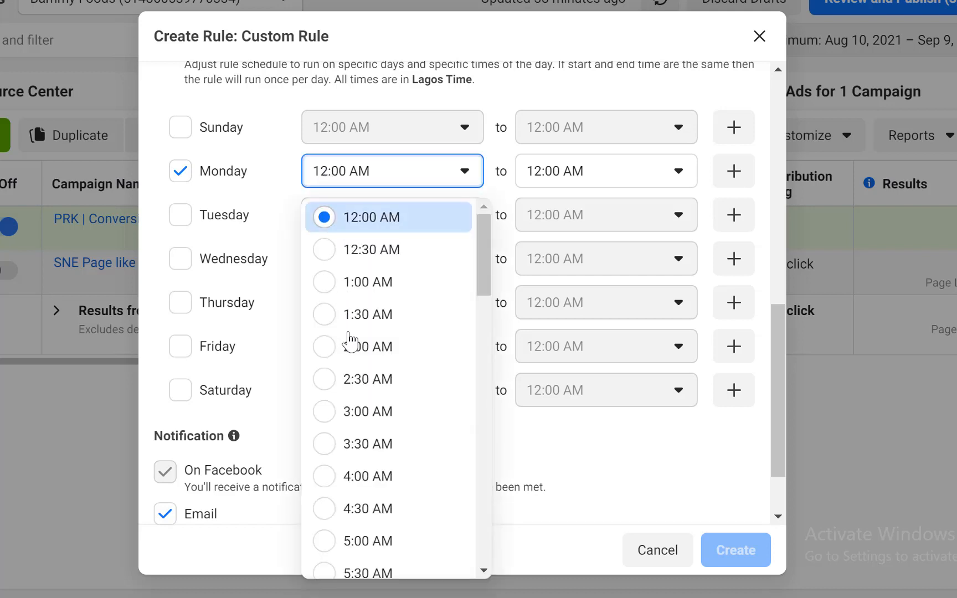
pyautogui.scroll(-4, 350, 443)
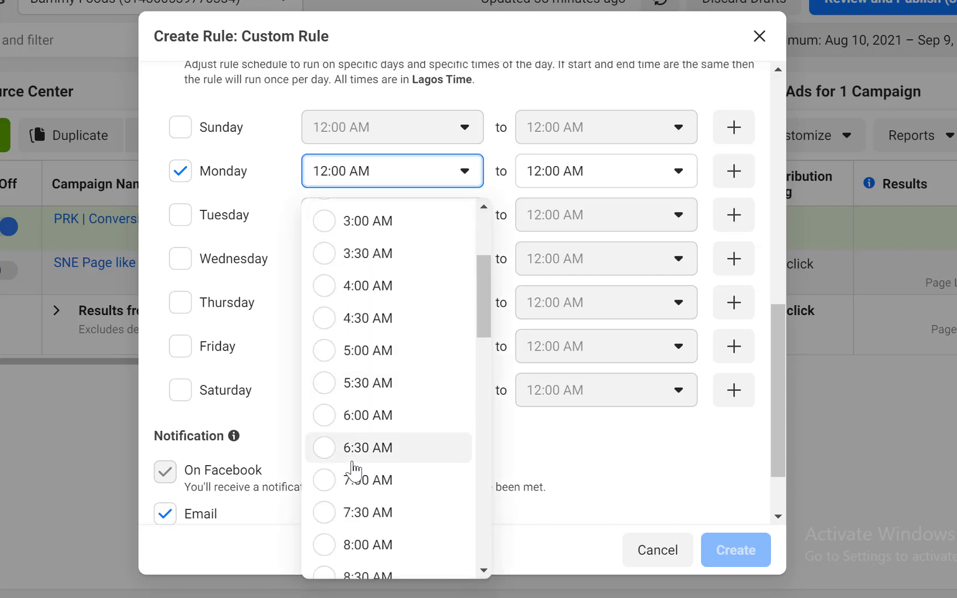
pyautogui.scroll(-2, 354, 471)
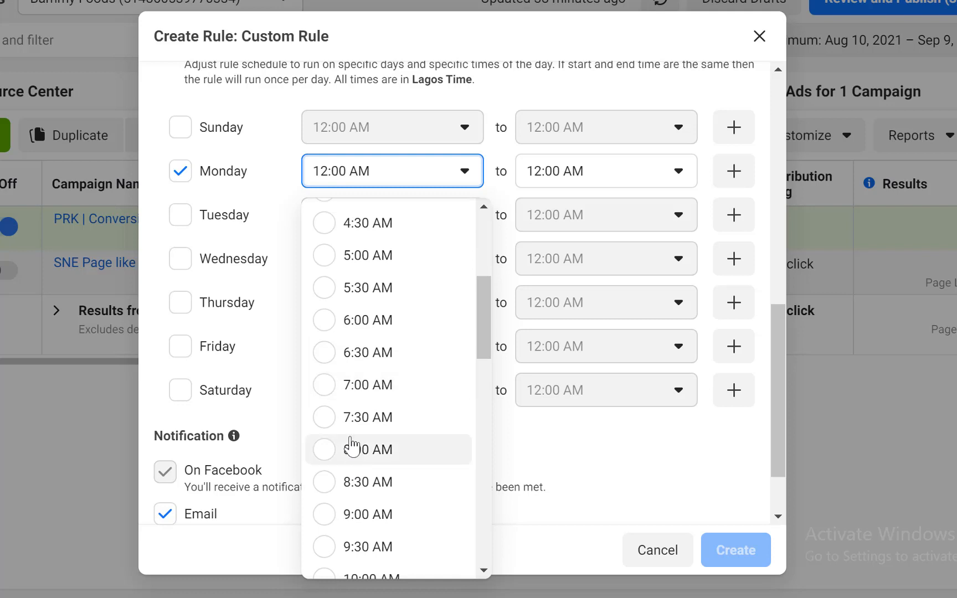
pyautogui.click(349, 388)
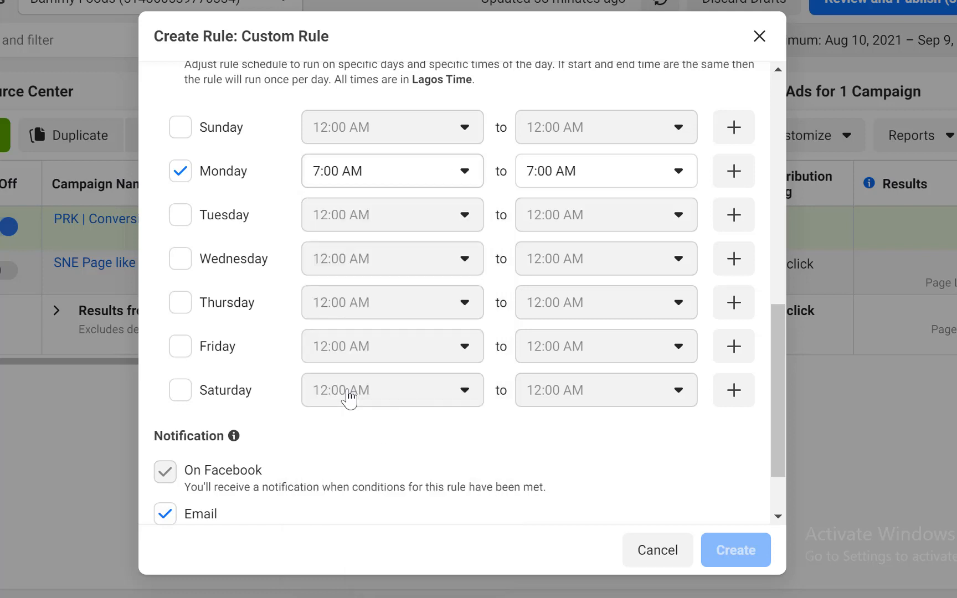
pyautogui.click(553, 188)
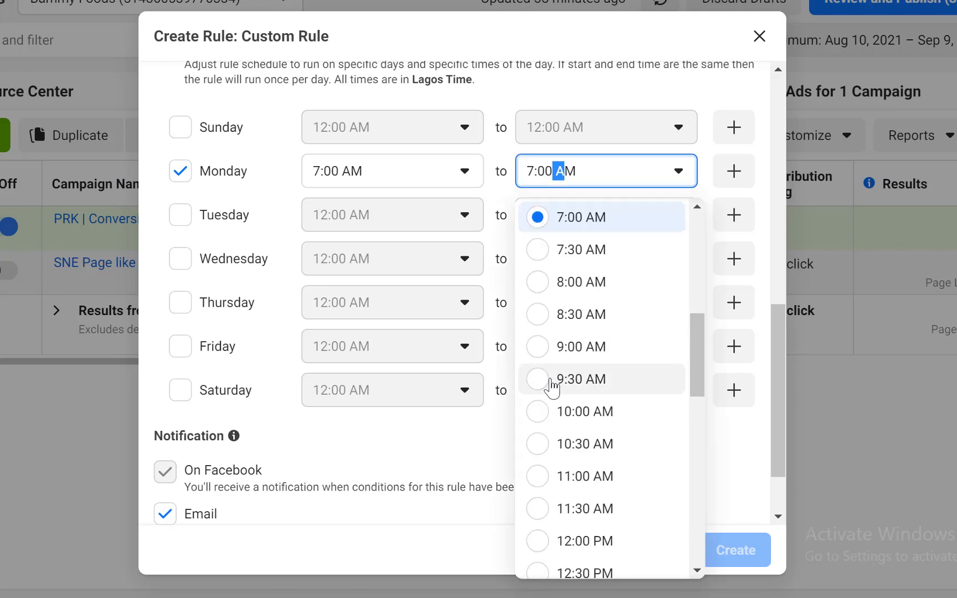
pyautogui.click(542, 346)
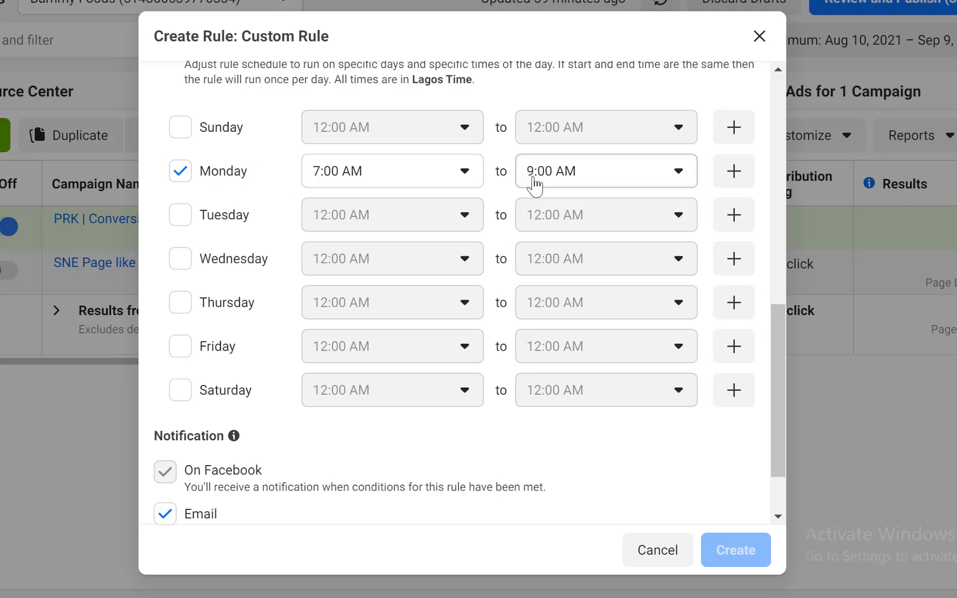
pyautogui.scroll(10, 535, 186)
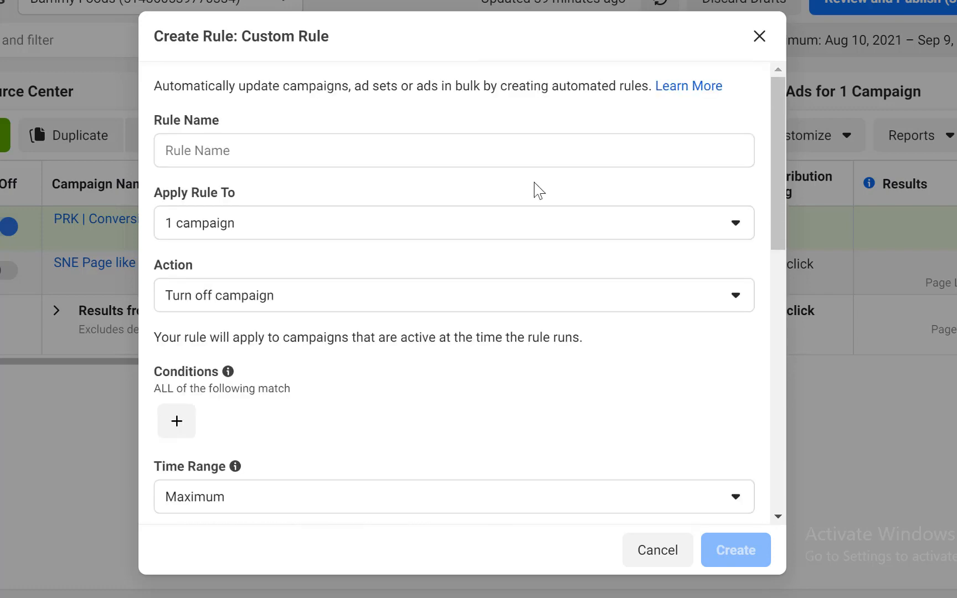
pyautogui.scroll(-12, 532, 194)
pyautogui.scroll(7, 519, 222)
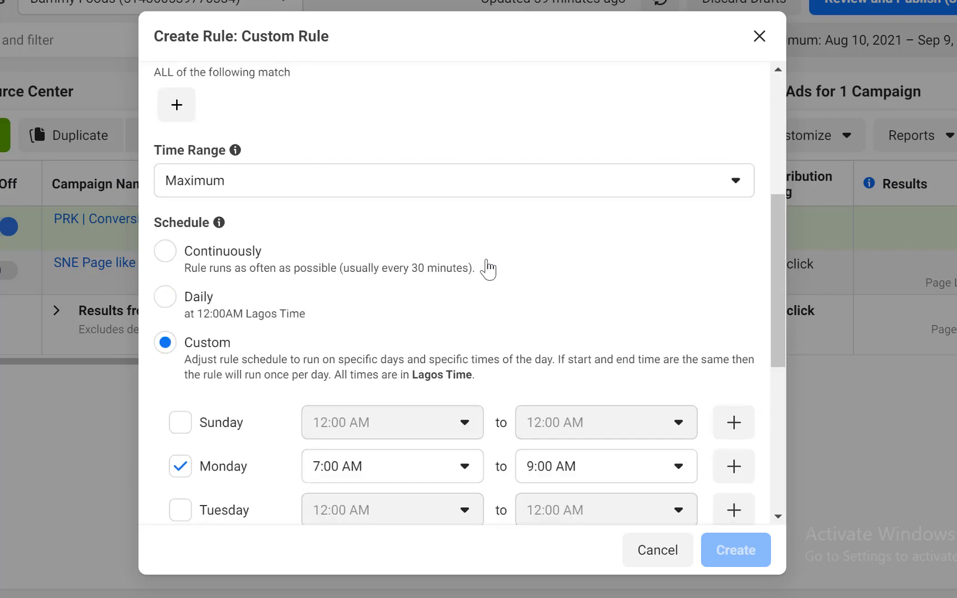
pyautogui.scroll(-3, 488, 270)
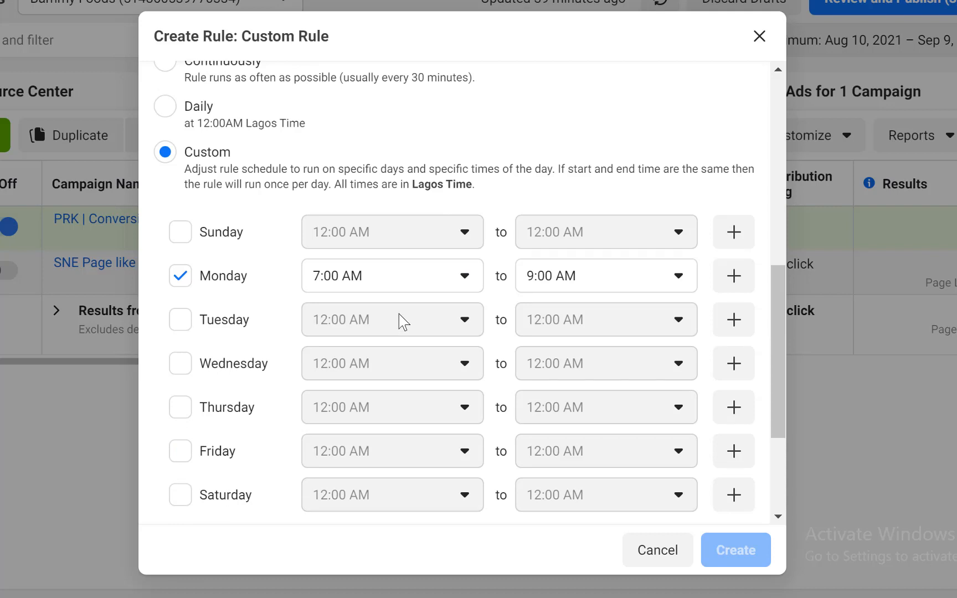
pyautogui.click(188, 321)
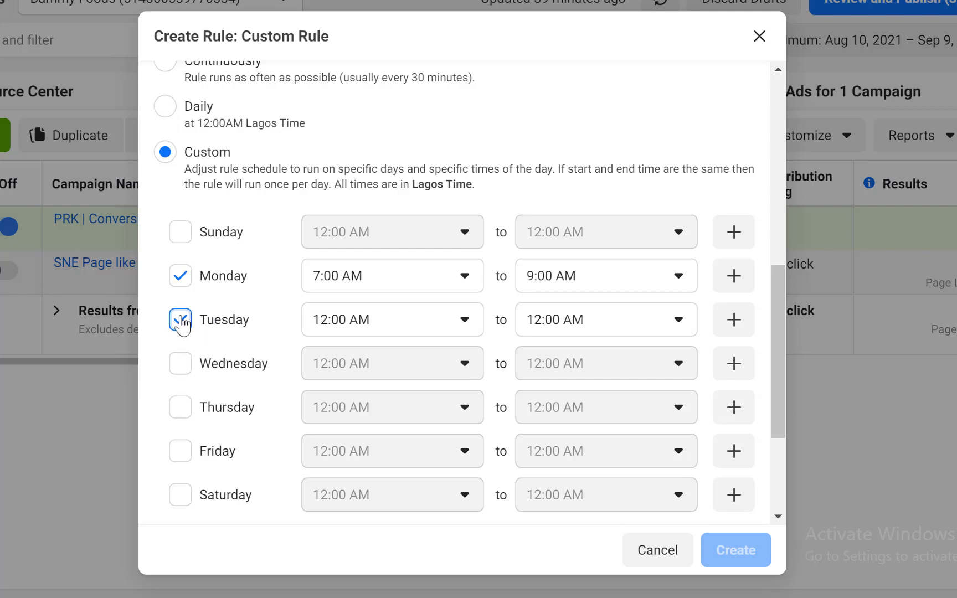
pyautogui.scroll(9, 224, 349)
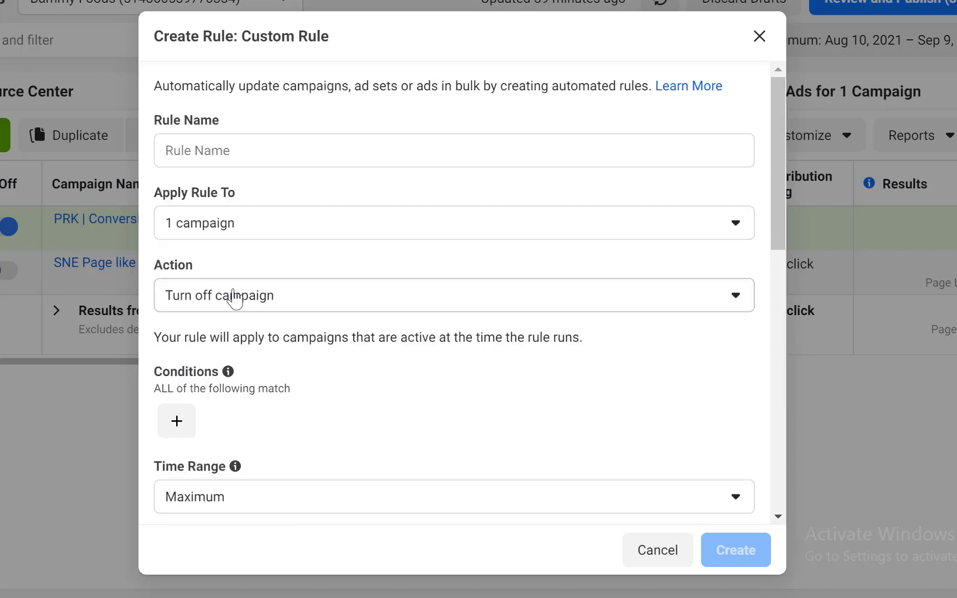
pyautogui.scroll(-10, 216, 326)
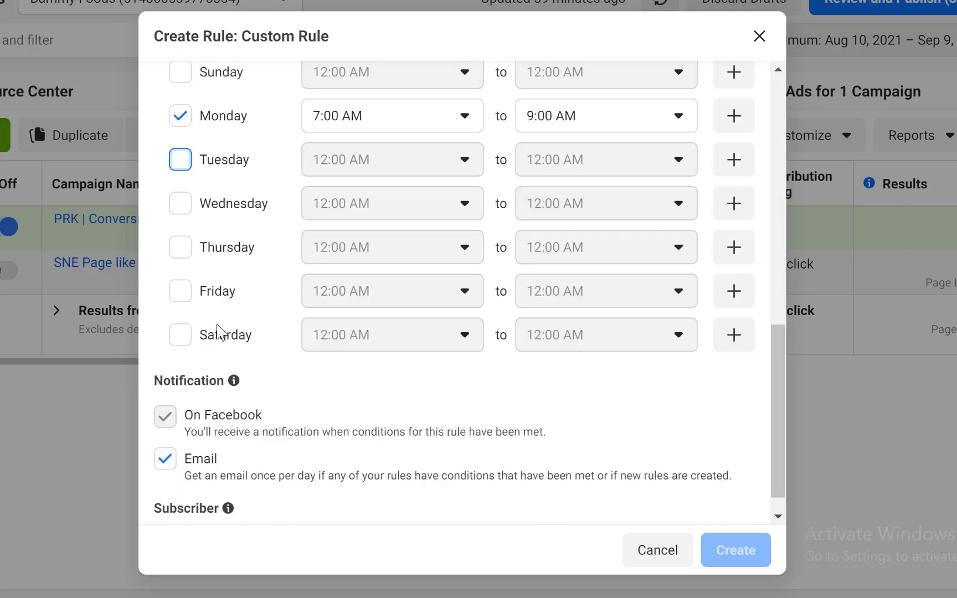
pyautogui.scroll(3, 222, 336)
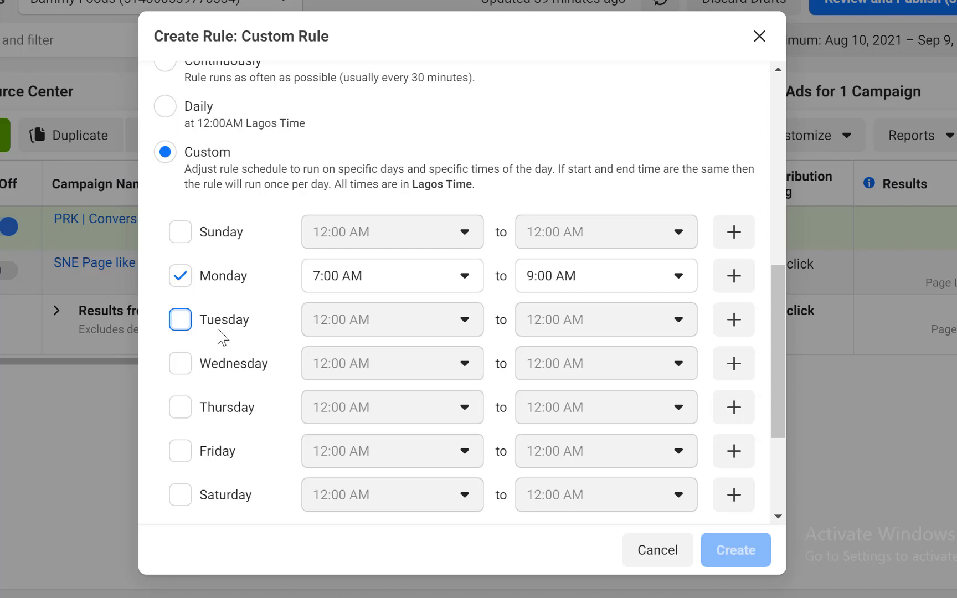
pyautogui.click(562, 277)
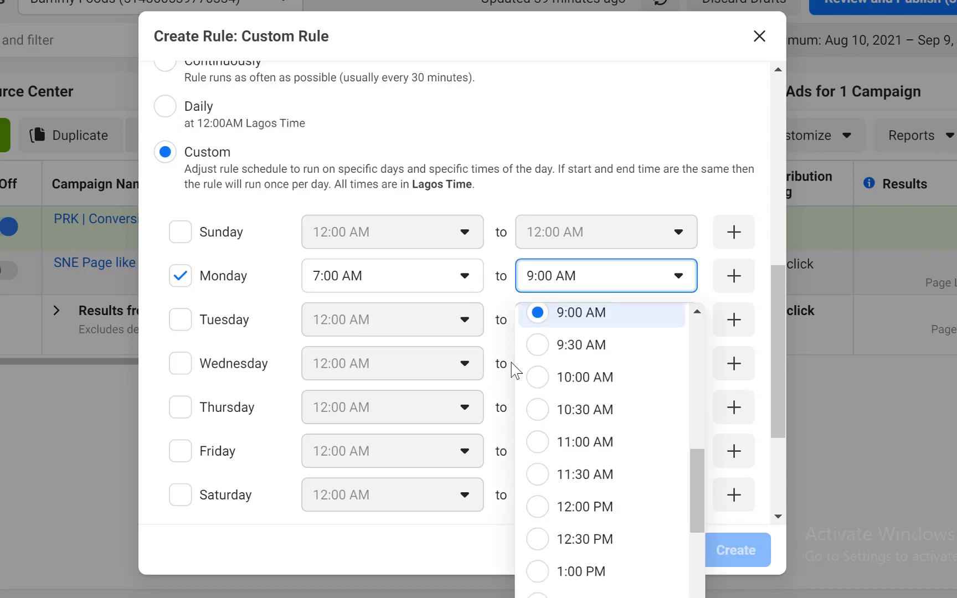
pyautogui.click(586, 185)
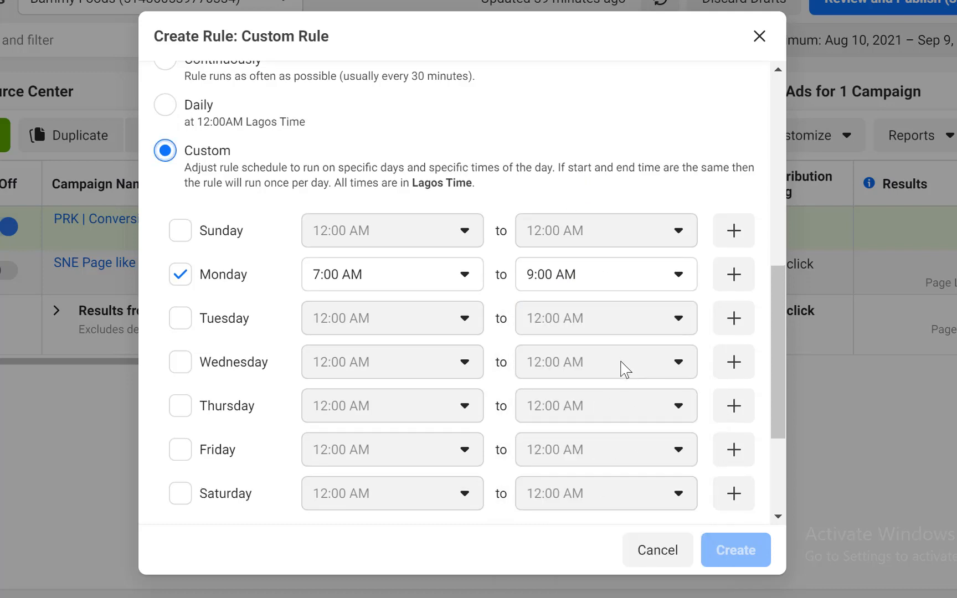
# - Name the rule "Turn off campaign - When it is 7 am"
pyautogui.scroll(-3, 619, 367)
pyautogui.scroll(12, 619, 367)
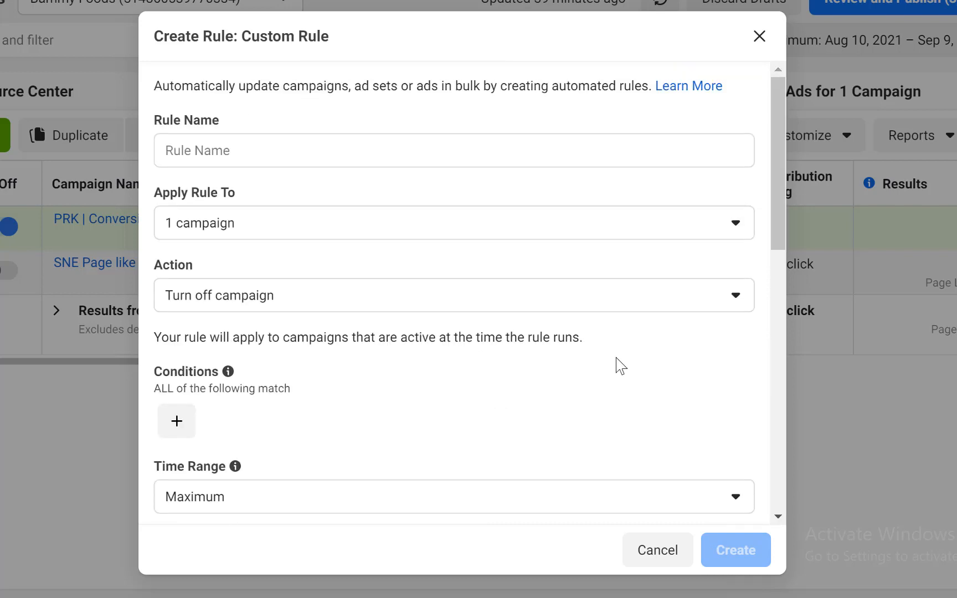
pyautogui.click(336, 150)
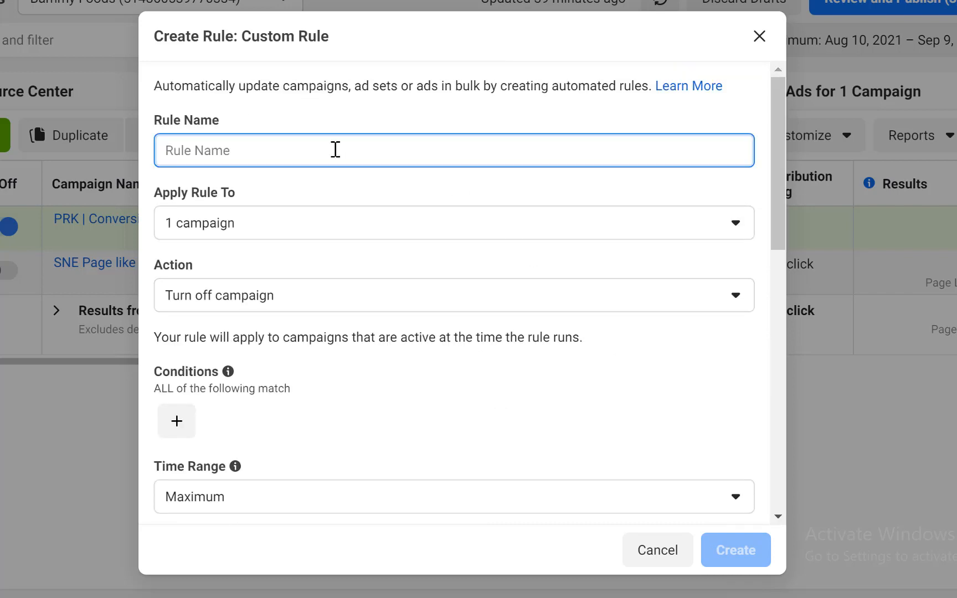
pyautogui.write('Turn ')
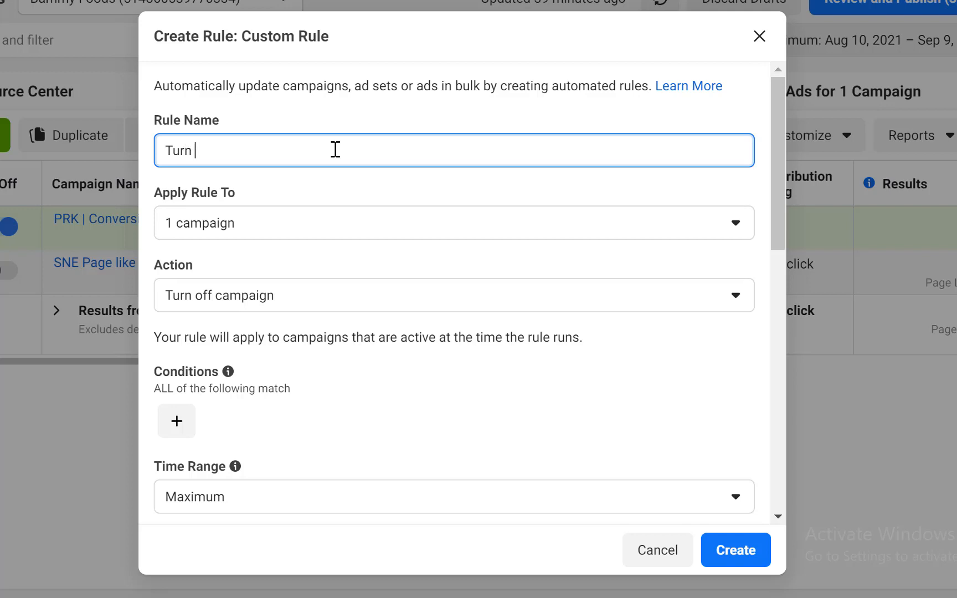
pyautogui.write('off campaign')
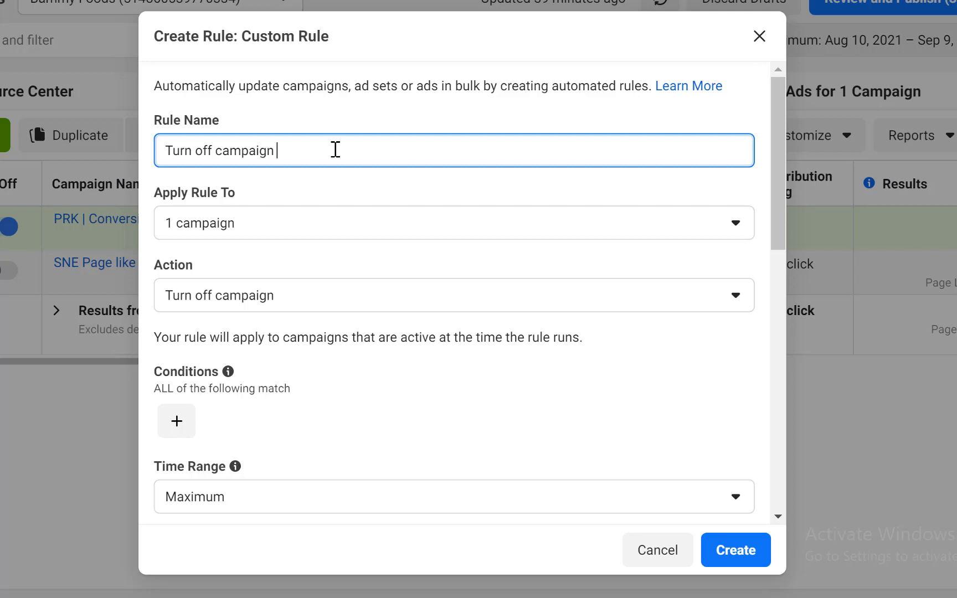
pyautogui.write(' -')
pyautogui.write('When it is ')
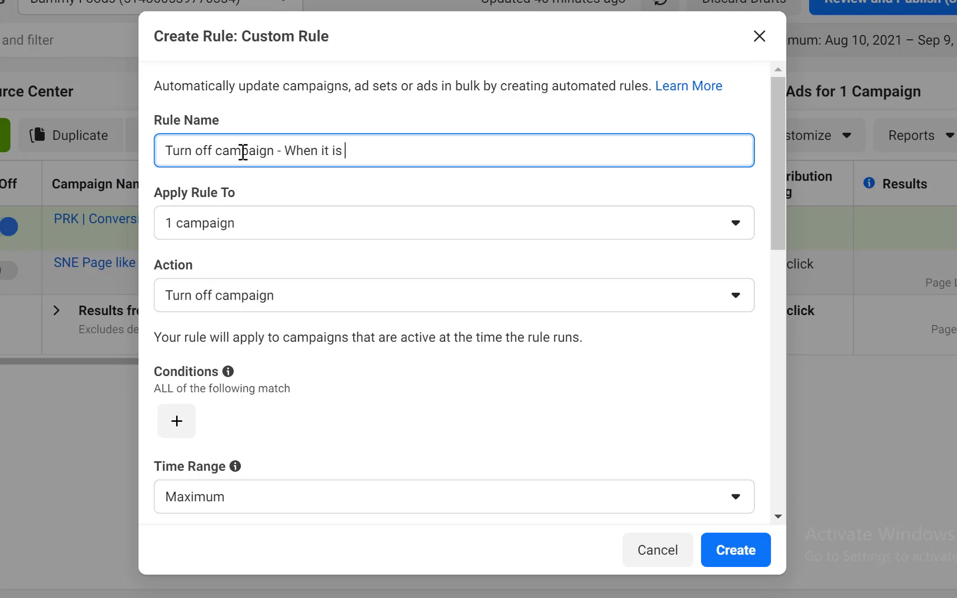
pyautogui.write('7 am')
pyautogui.click(294, 183)
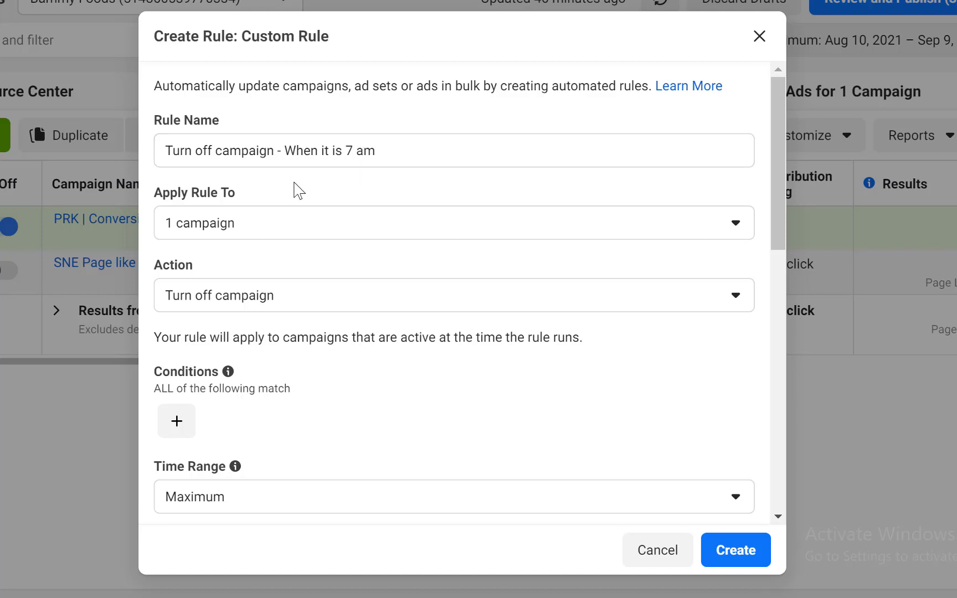
# - Check the rule's custom schedule and notification settings, then create the rule and close its confirmation message
pyautogui.scroll(-3, 457, 277)
pyautogui.scroll(-5, 459, 281)
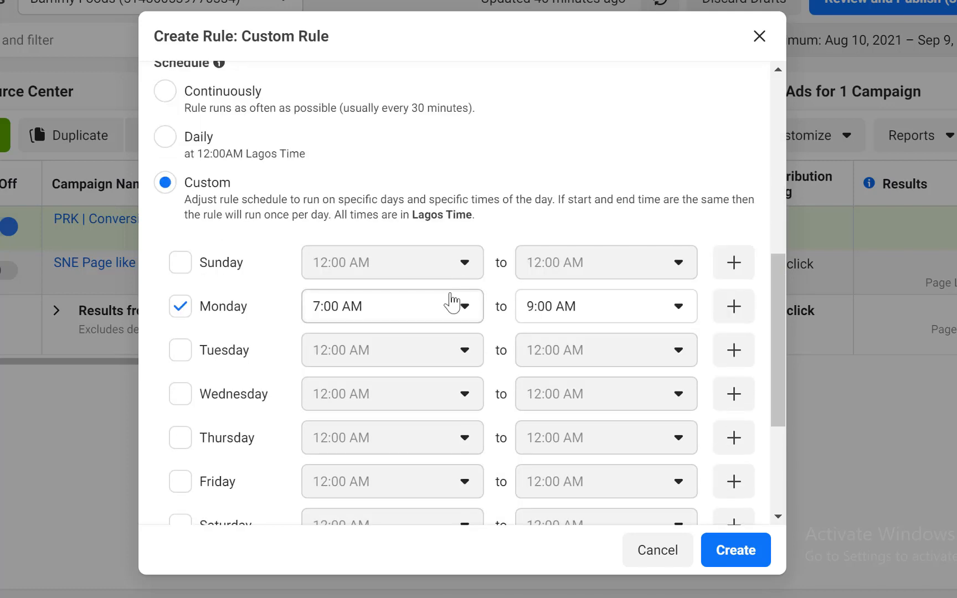
pyautogui.scroll(-2, 438, 288)
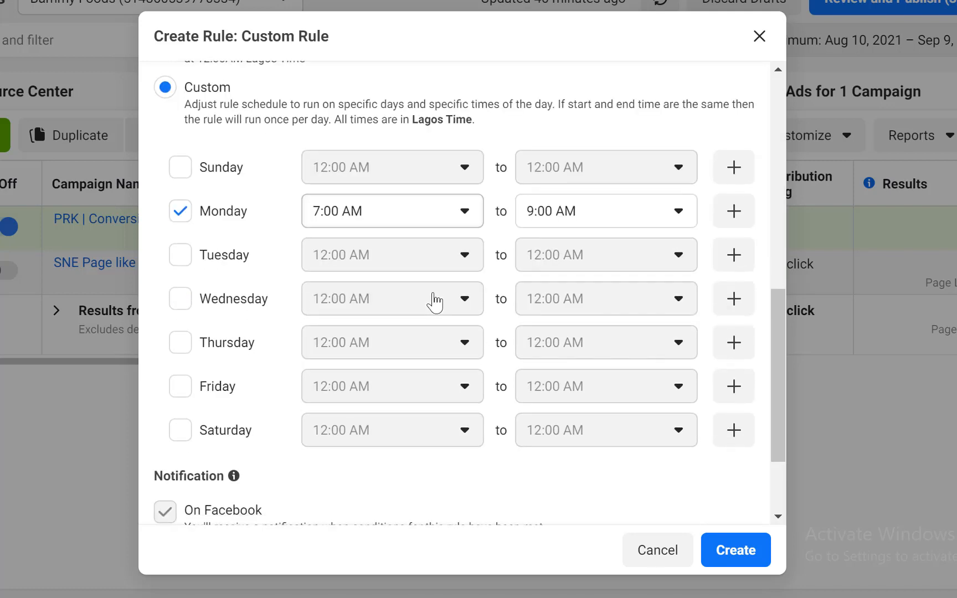
pyautogui.scroll(8, 434, 289)
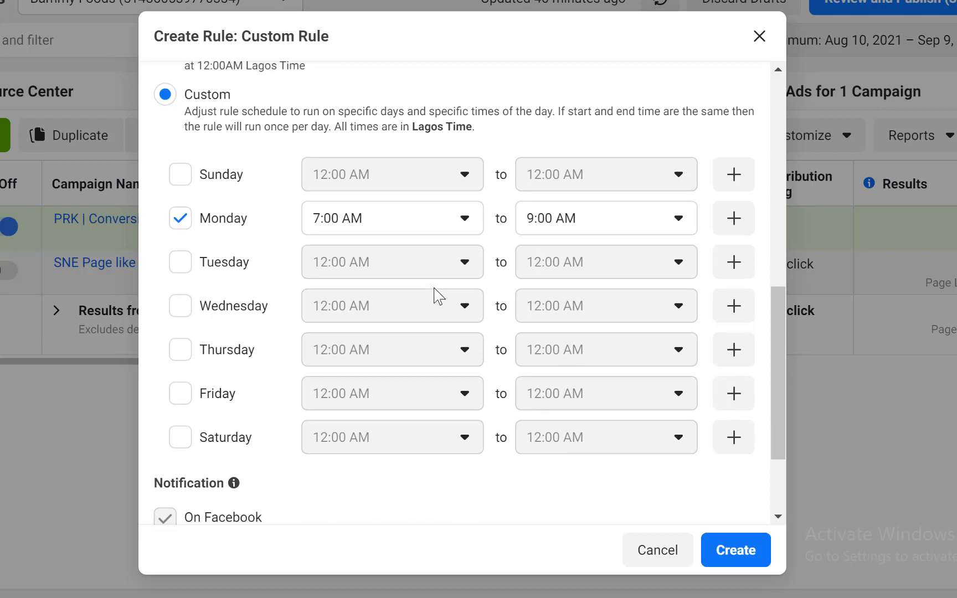
pyautogui.scroll(-10, 370, 292)
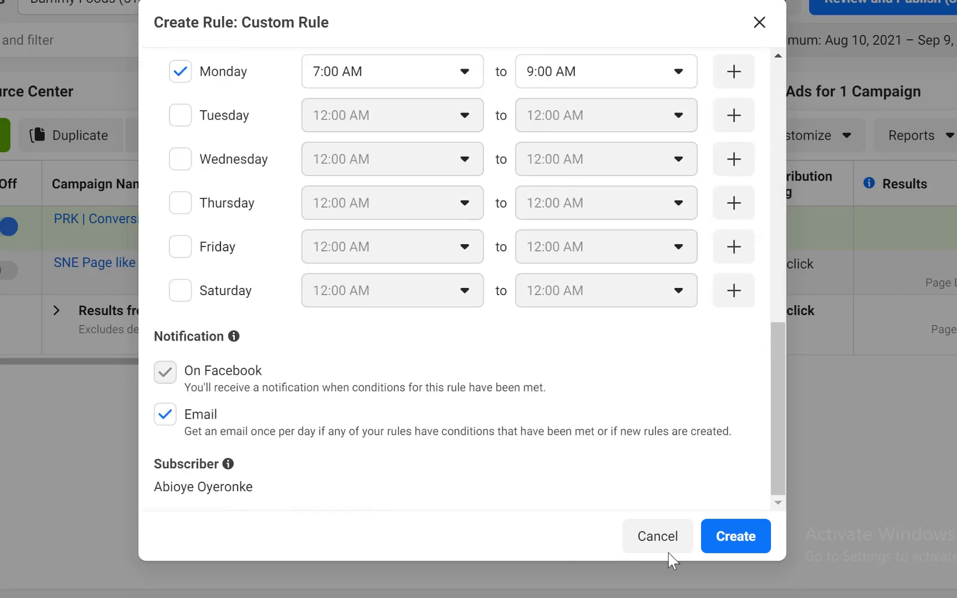
pyautogui.click(726, 536)
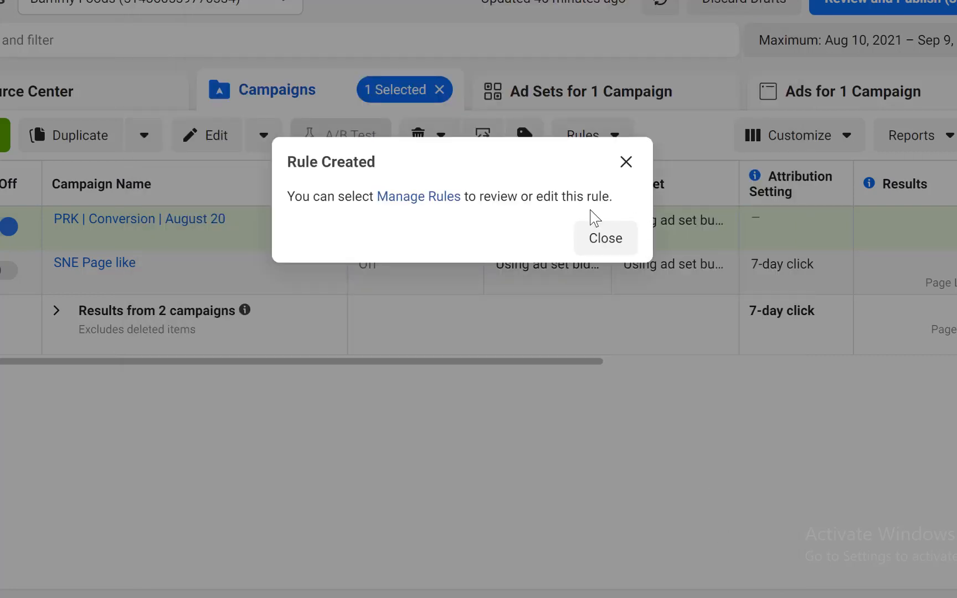
pyautogui.click(605, 239)
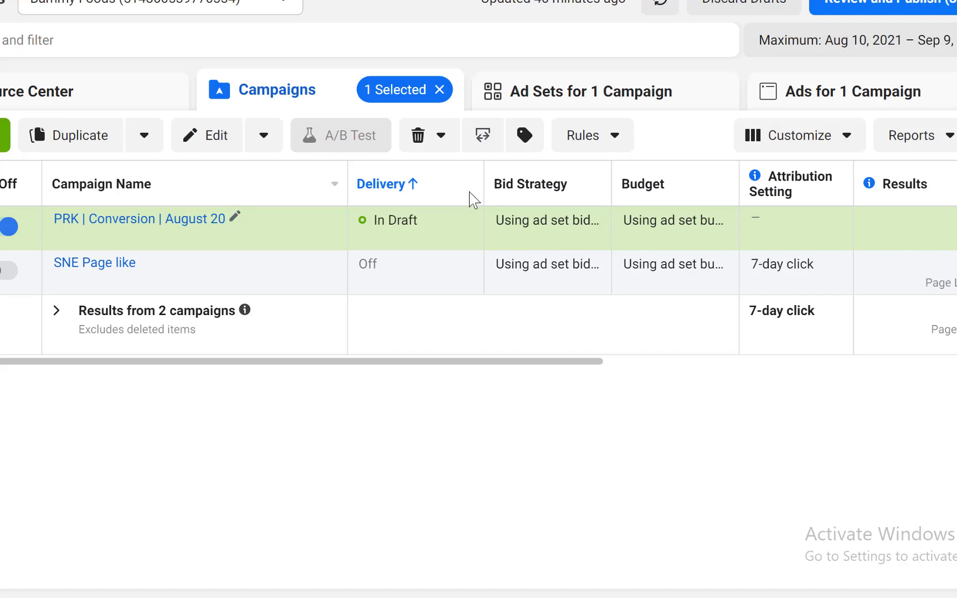
# - Start another new custom rule for the selected campaign
pyautogui.click(572, 145)
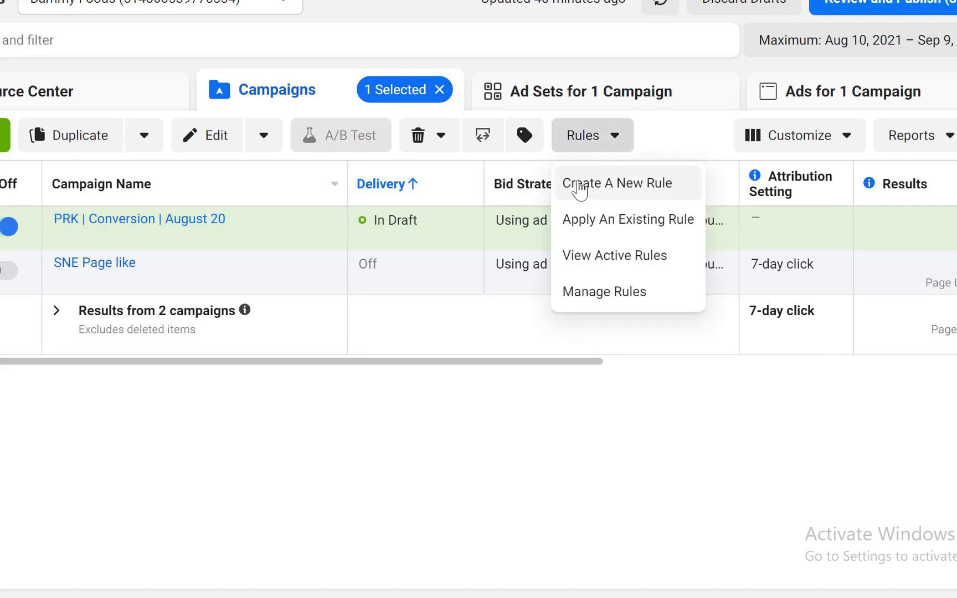
pyautogui.click(578, 190)
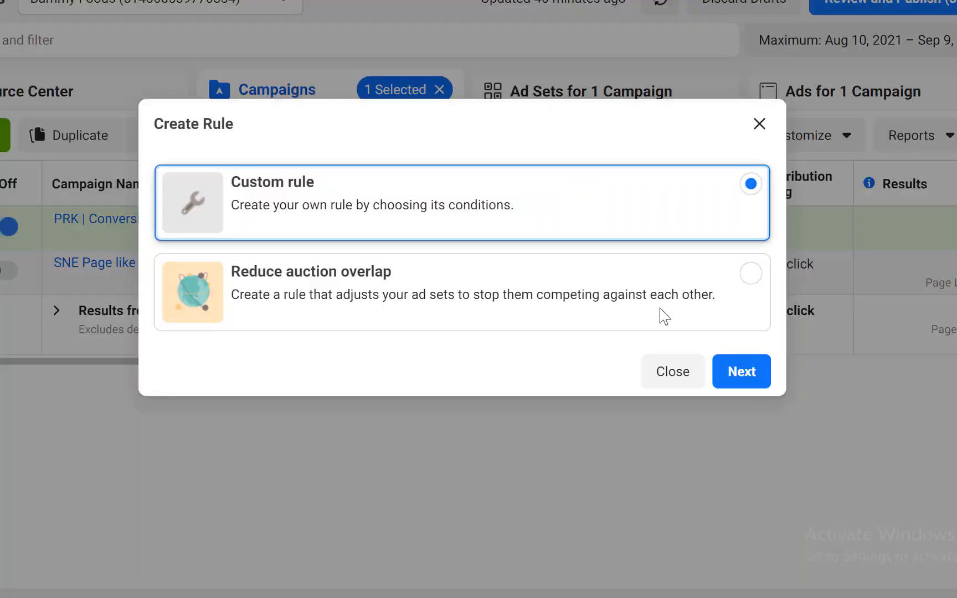
pyautogui.click(752, 376)
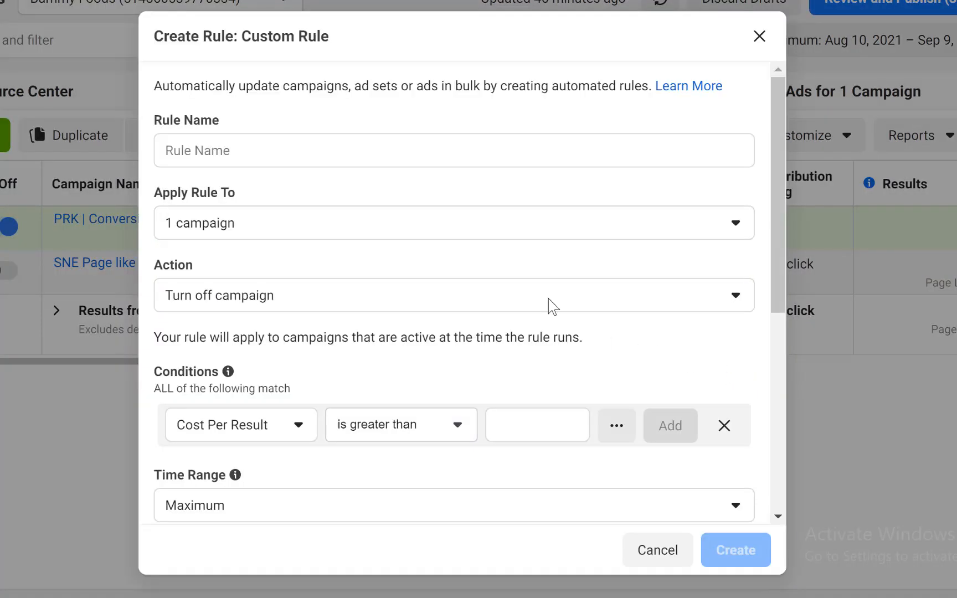
pyautogui.click(452, 151)
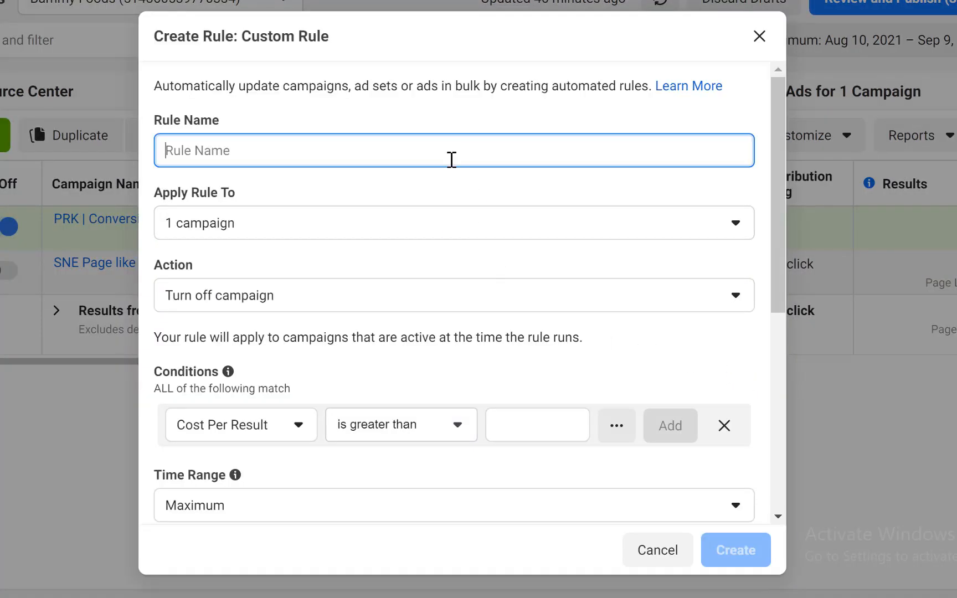
pyautogui.click(473, 198)
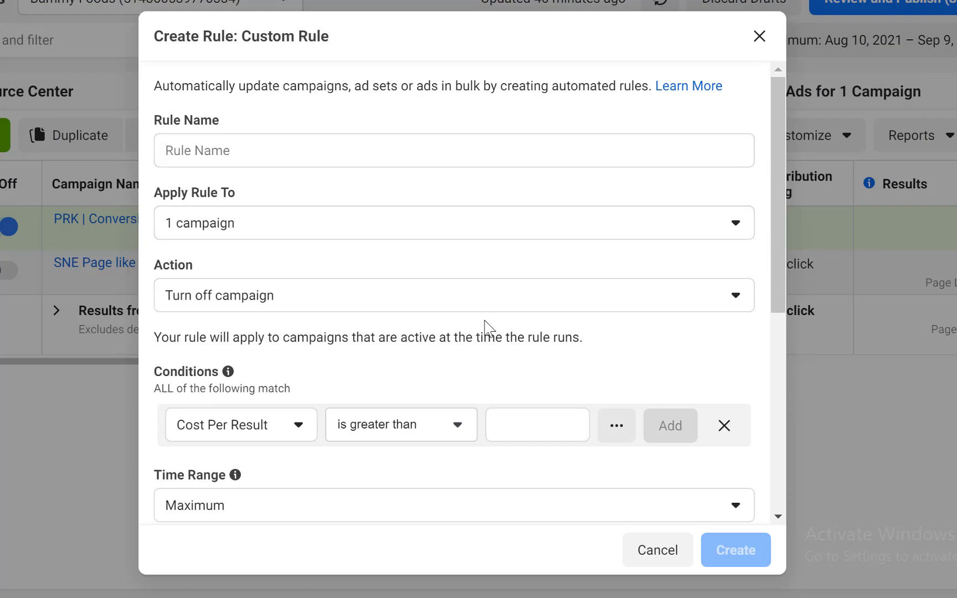
# - Remove the Cost Per Result condition from the new rule and set its action to Turn on campaign
pyautogui.scroll(-3, 486, 327)
pyautogui.click(722, 237)
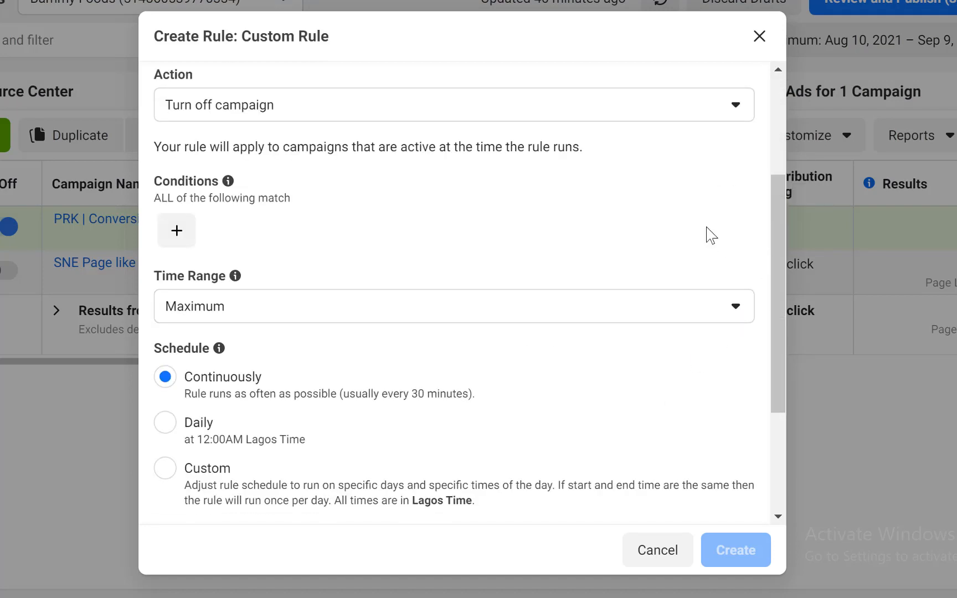
pyautogui.scroll(3, 613, 220)
pyautogui.scroll(-6, 613, 222)
pyautogui.scroll(3, 613, 227)
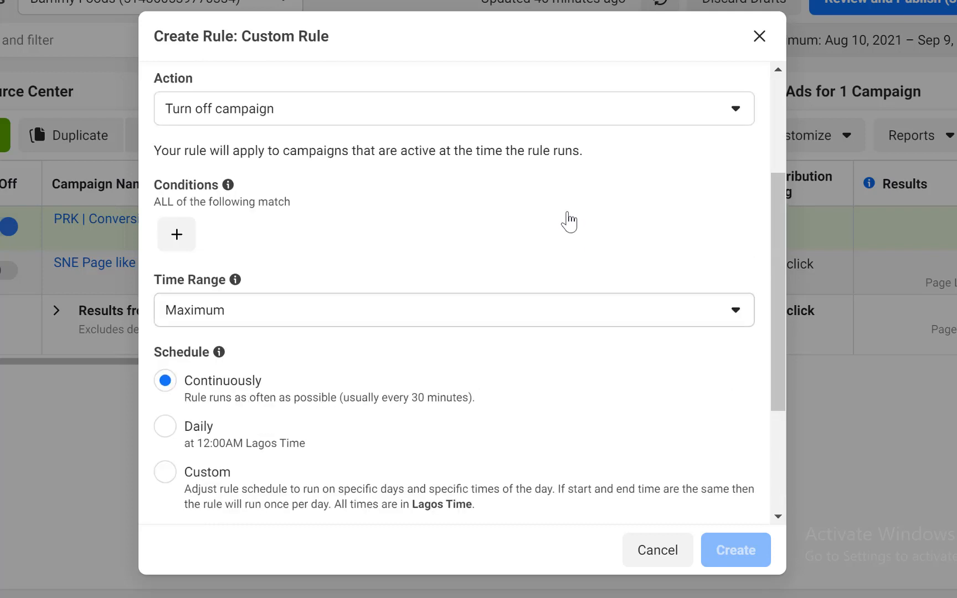
pyautogui.click(420, 111)
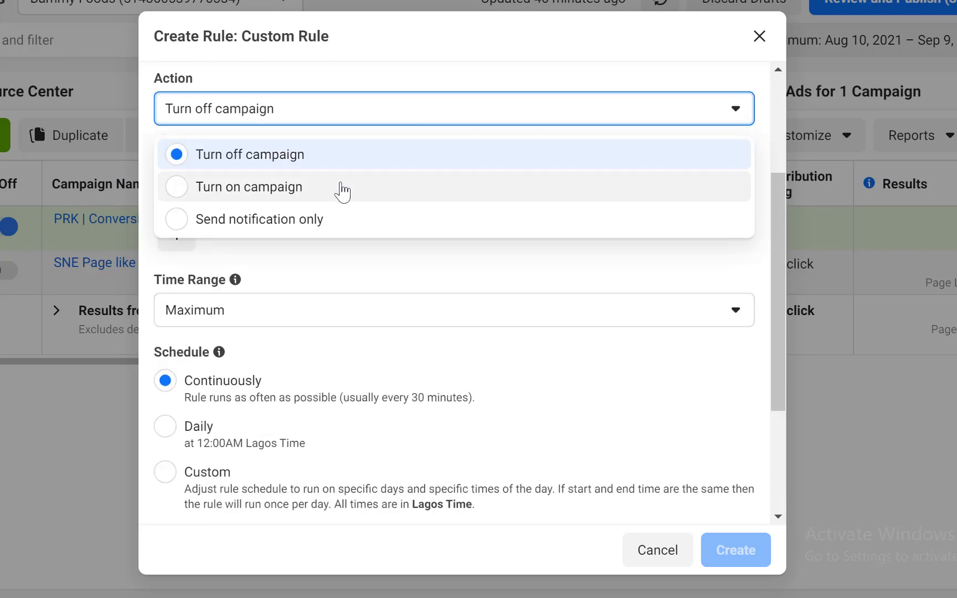
pyautogui.click(346, 188)
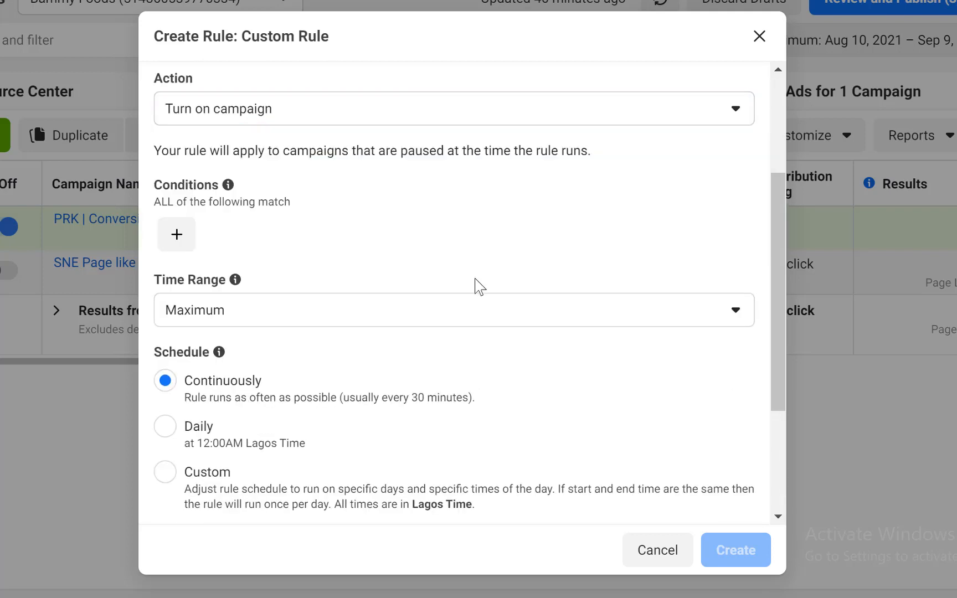
# - Switch the rule to a custom schedule, enable Monday and set its start time to 9:30 AM
pyautogui.scroll(-3, 504, 319)
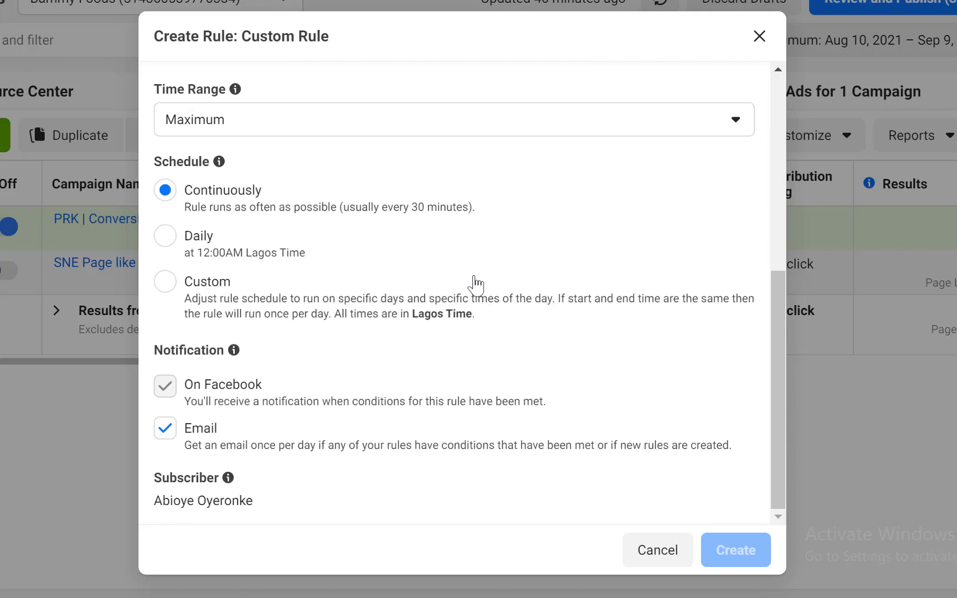
pyautogui.scroll(-1, 490, 327)
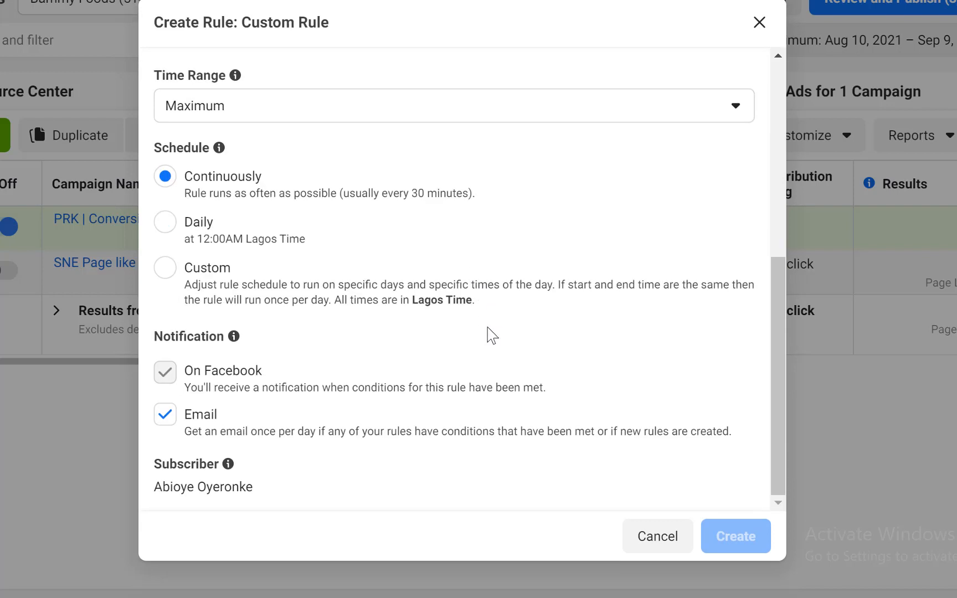
pyautogui.click(165, 268)
pyautogui.scroll(-3, 367, 326)
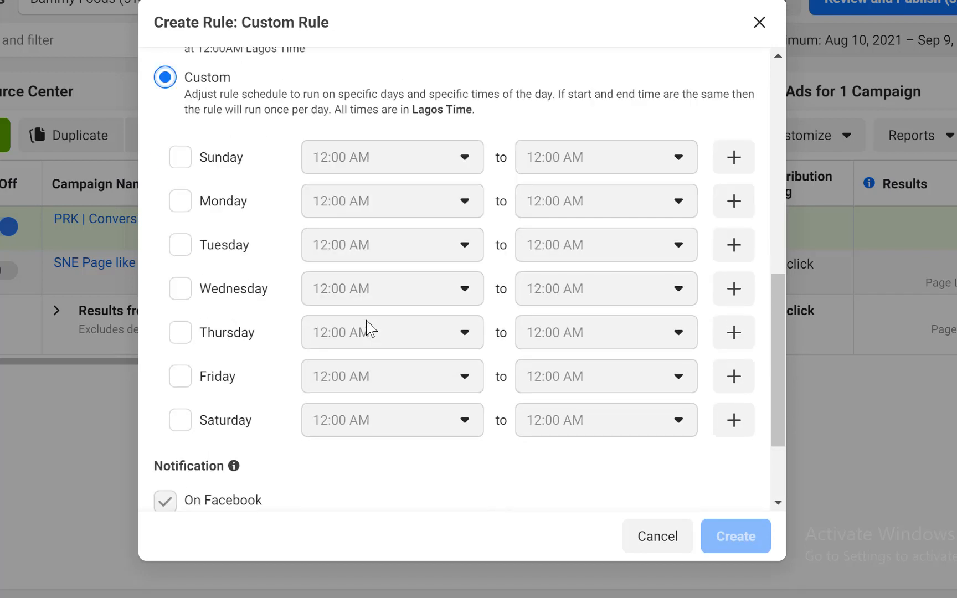
pyautogui.click(180, 200)
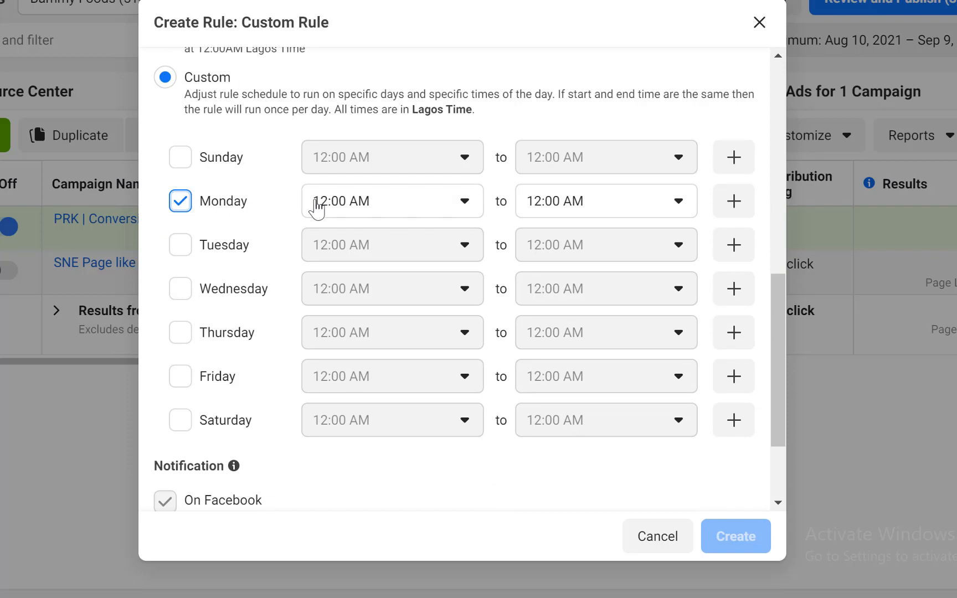
pyautogui.click(316, 209)
pyautogui.scroll(-7, 368, 388)
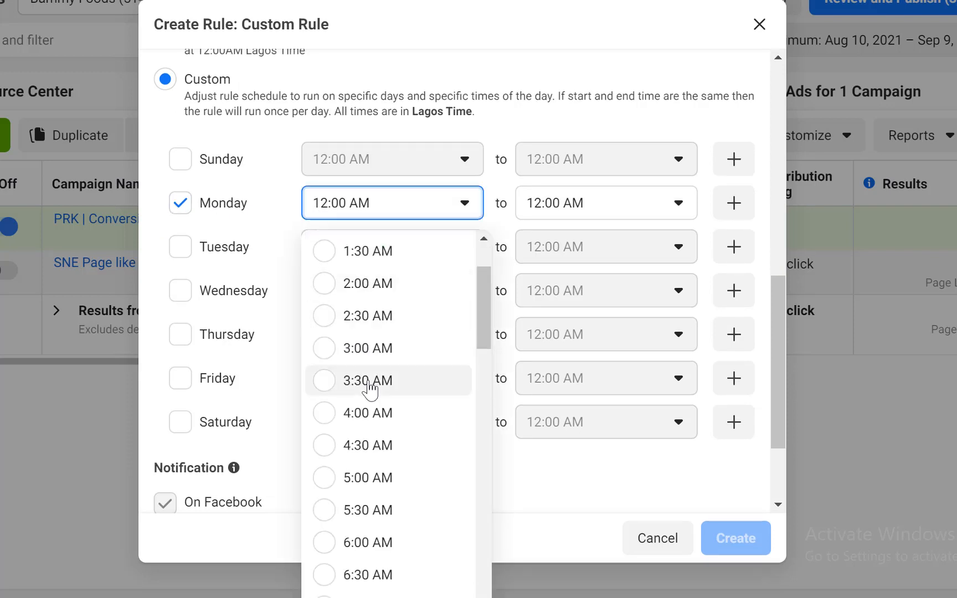
pyautogui.scroll(-2, 368, 389)
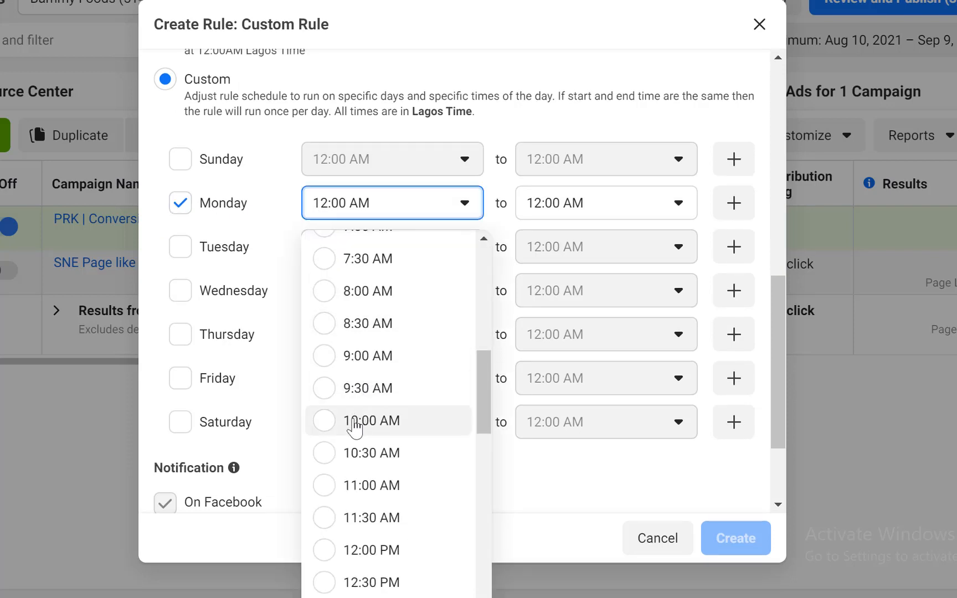
pyautogui.click(360, 387)
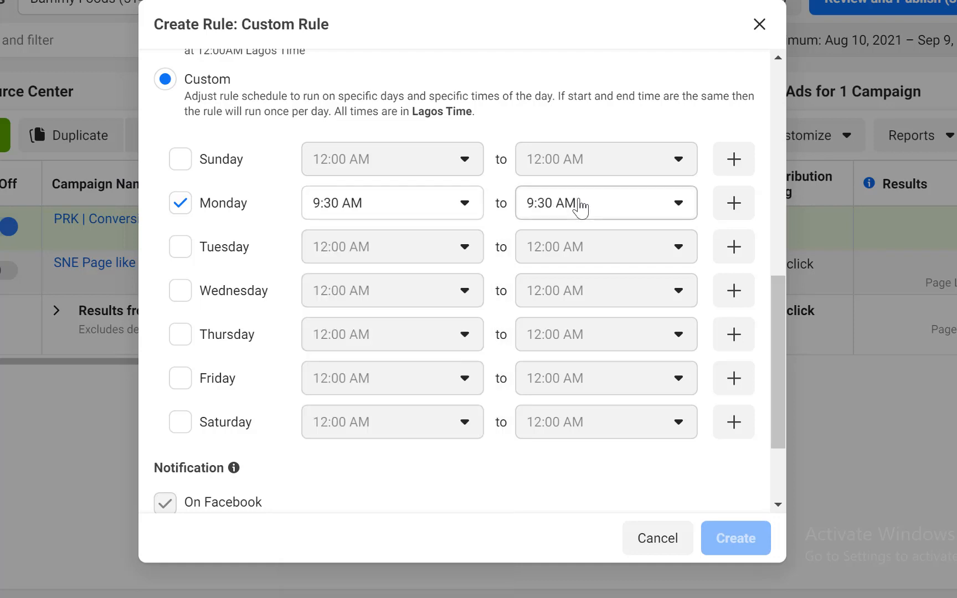
# - Look through the available end times for Monday and set the end time to 6:00 AM
pyautogui.click(580, 206)
pyautogui.scroll(-10, 587, 388)
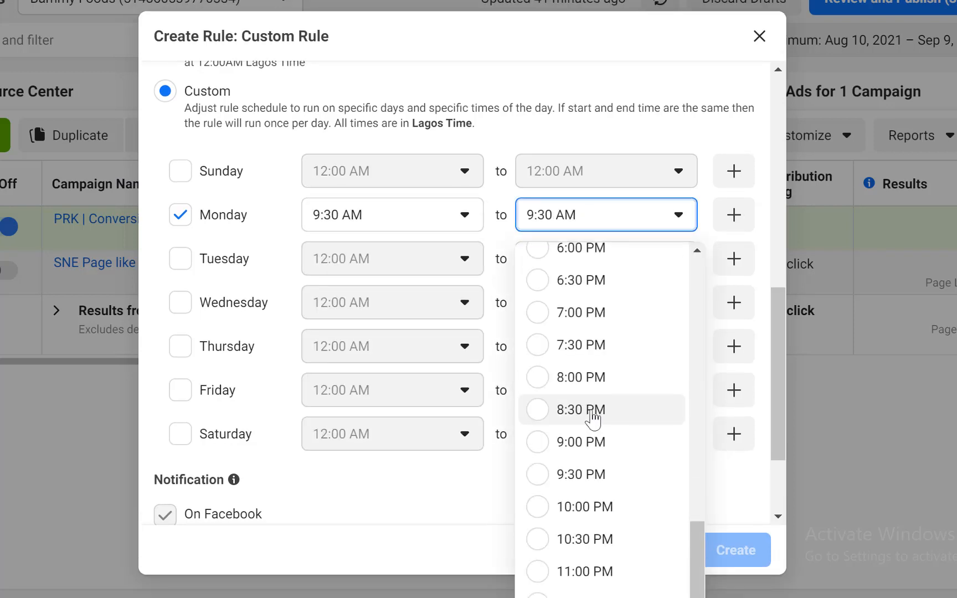
pyautogui.scroll(-1, 593, 413)
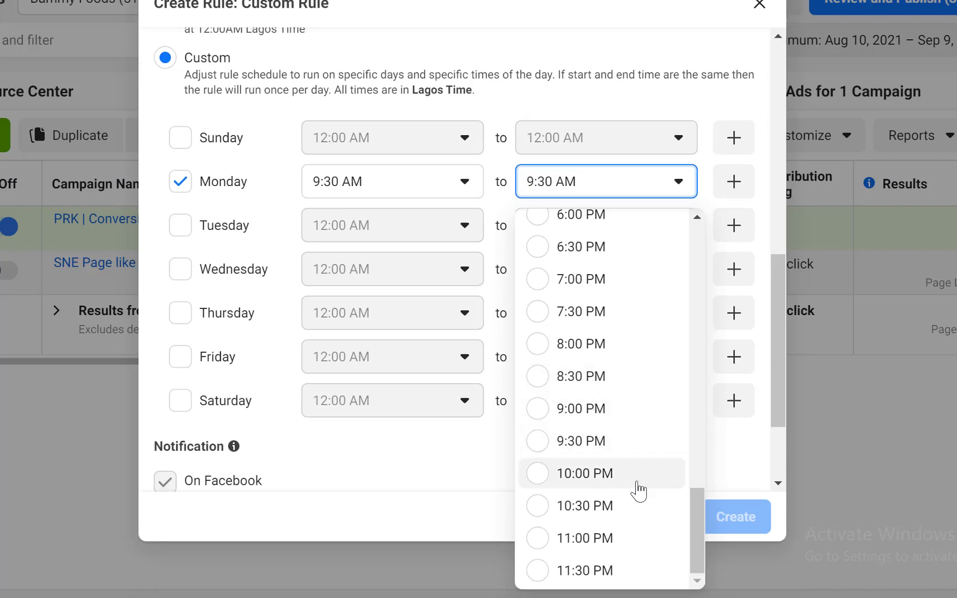
pyautogui.scroll(12, 617, 449)
pyautogui.scroll(3, 611, 437)
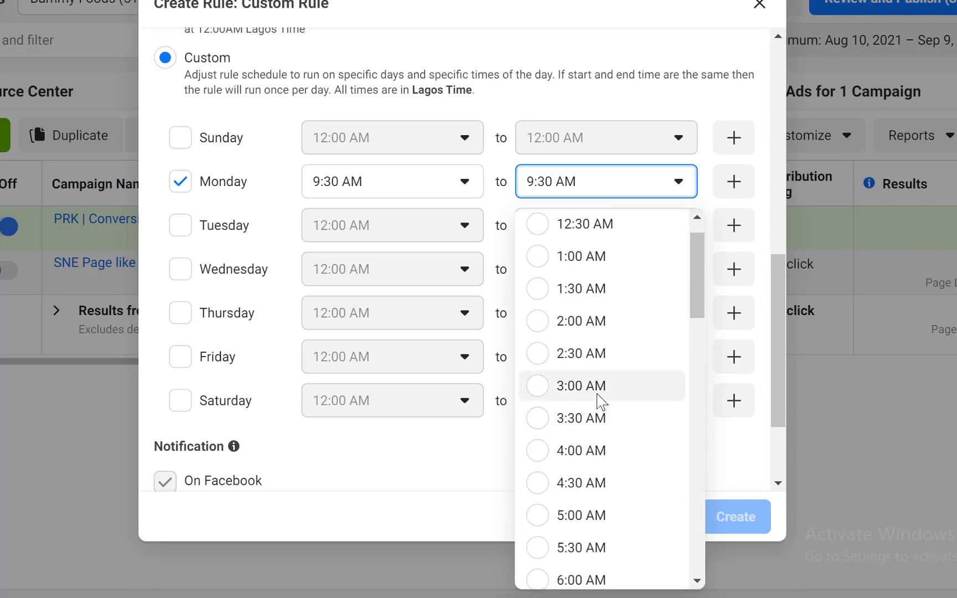
pyautogui.scroll(-2, 596, 399)
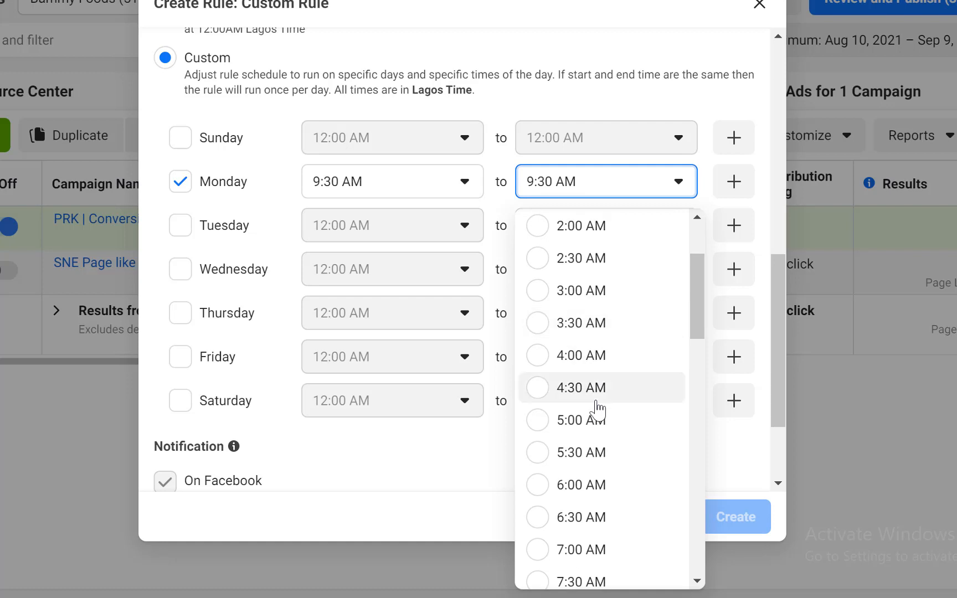
pyautogui.click(570, 490)
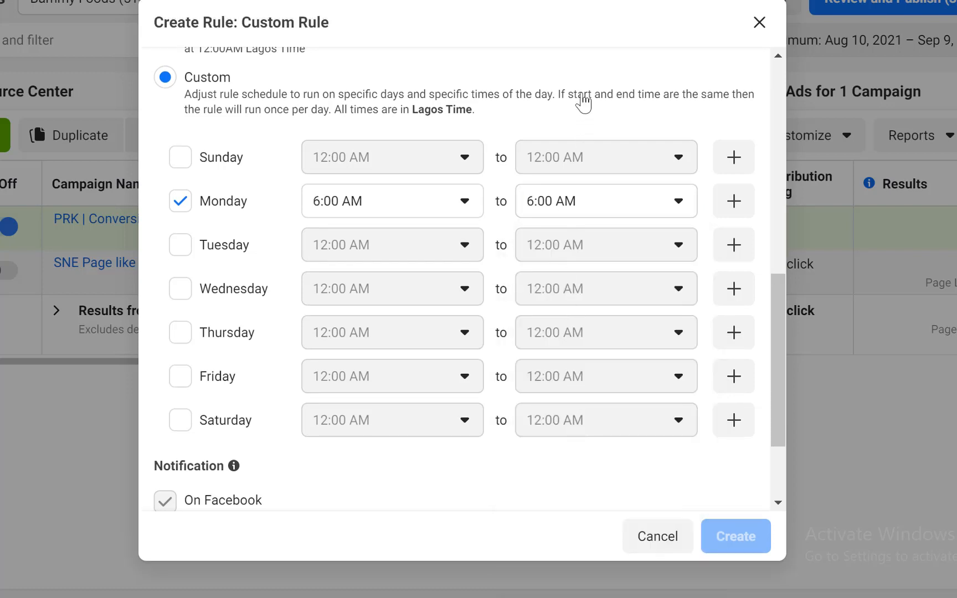
# - Set the rule's Monday schedule to run from 12:00 AM to 1:00 AM
pyautogui.click(599, 199)
pyautogui.scroll(-6, 603, 356)
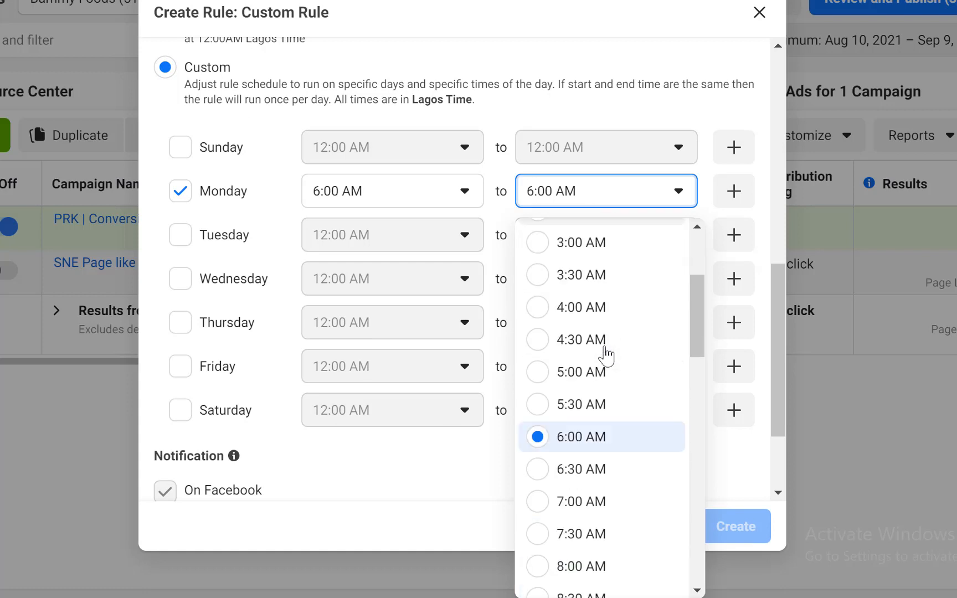
pyautogui.scroll(6, 603, 355)
pyautogui.scroll(-18, 604, 343)
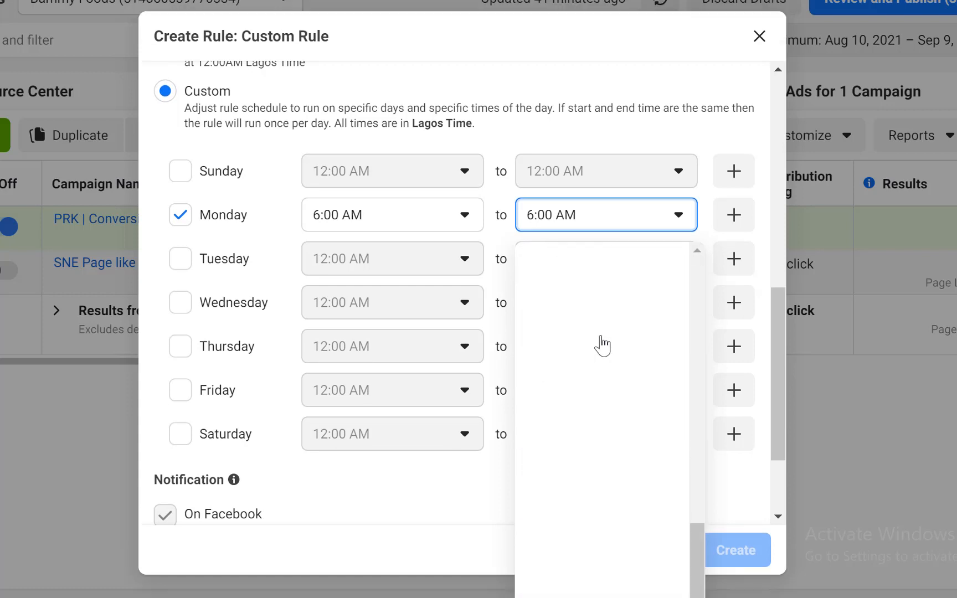
pyautogui.scroll(18, 614, 372)
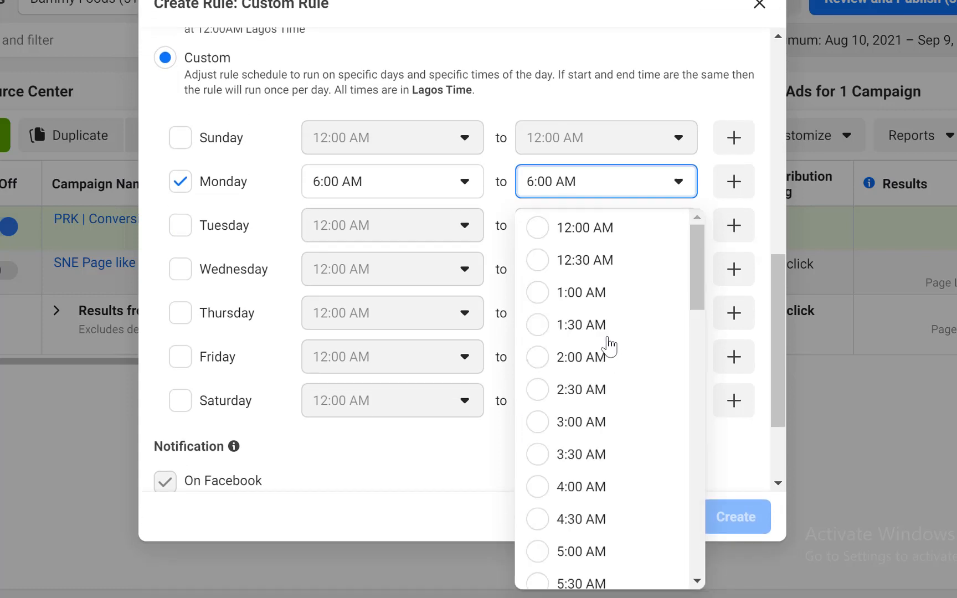
pyautogui.click(567, 227)
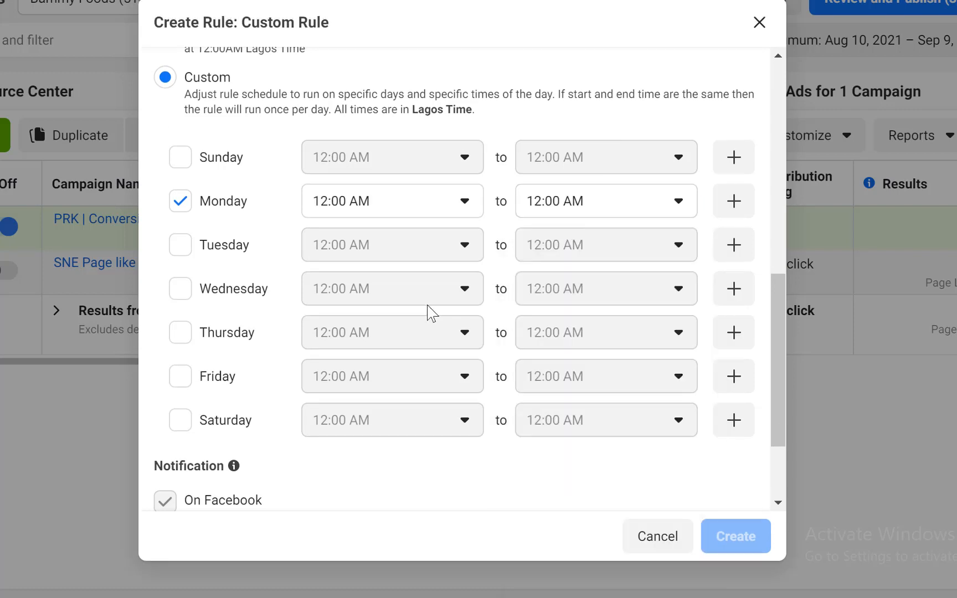
pyautogui.click(555, 204)
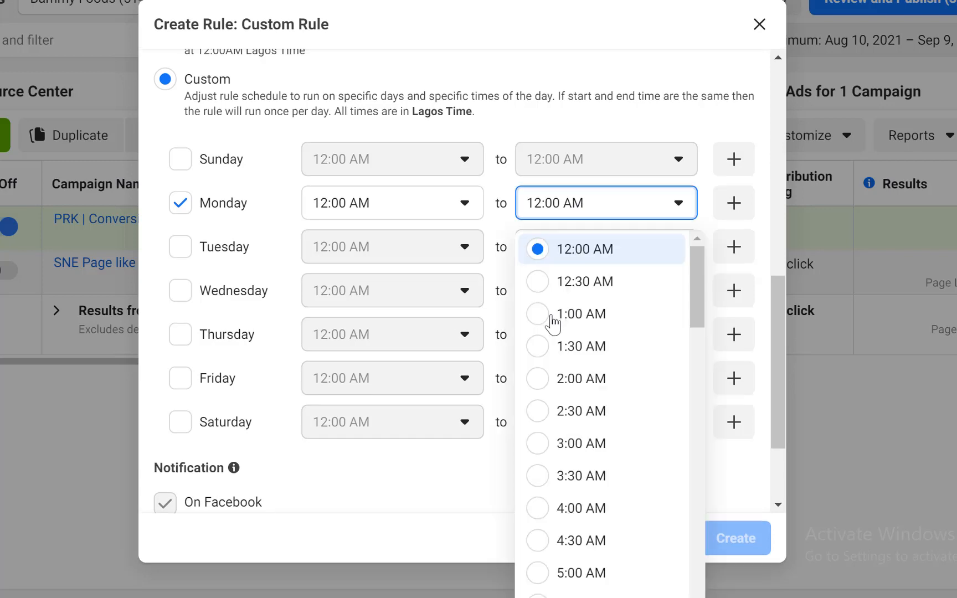
pyautogui.click(550, 312)
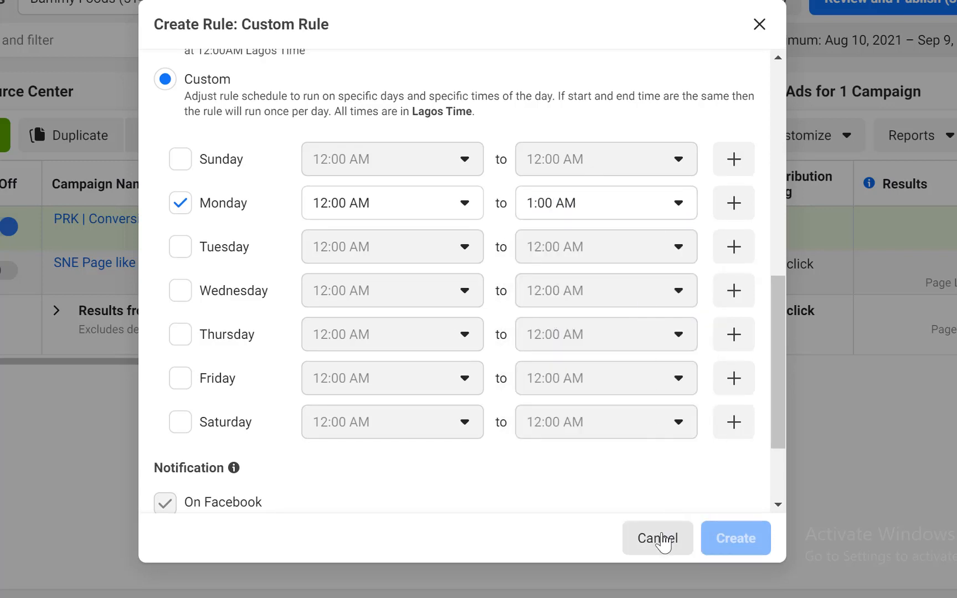
# - Review the rule's notification settings and the options for what it applies to, then cancel the rule without creating it
pyautogui.scroll(-2, 675, 285)
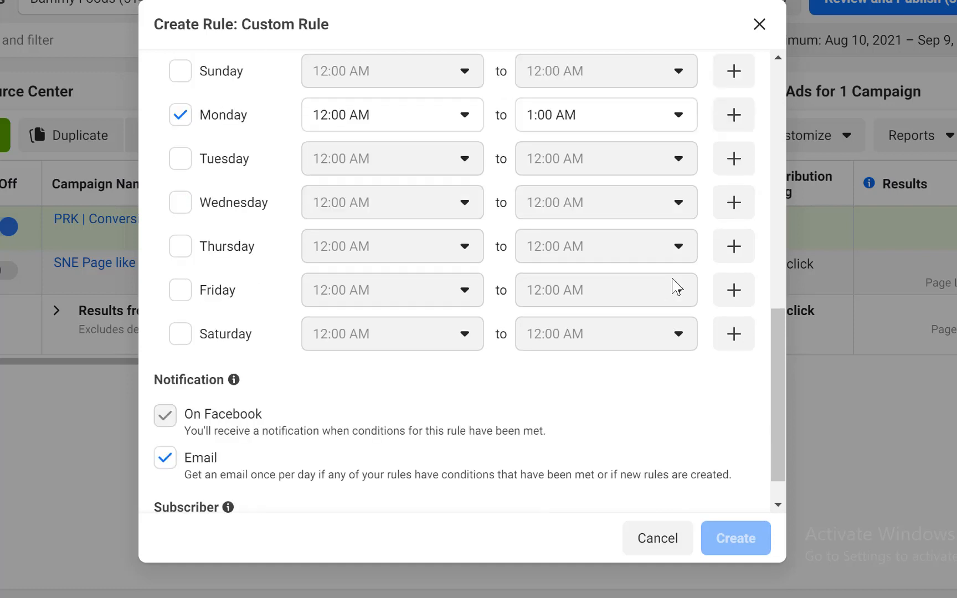
pyautogui.scroll(15, 675, 284)
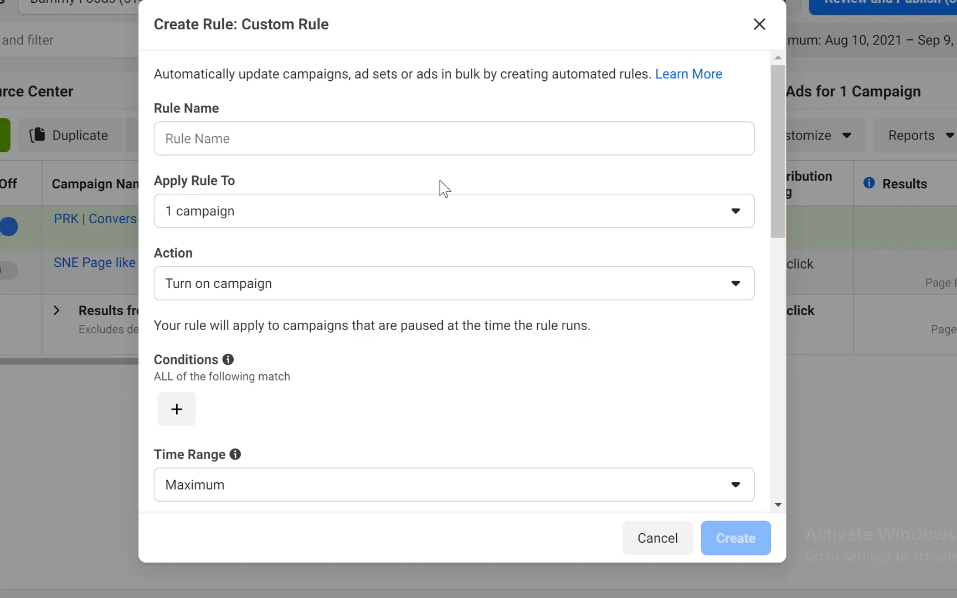
pyautogui.click(289, 221)
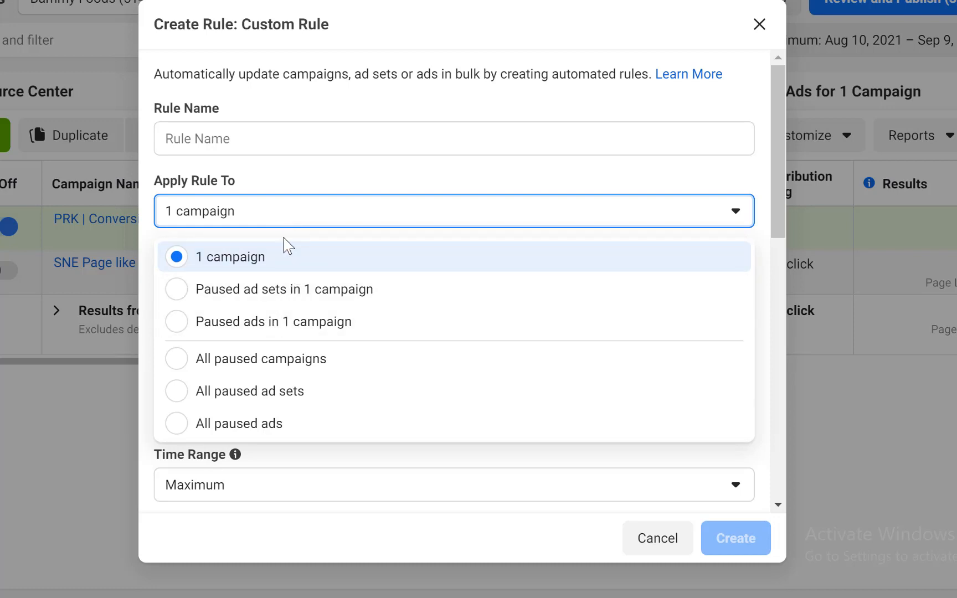
pyautogui.click(332, 175)
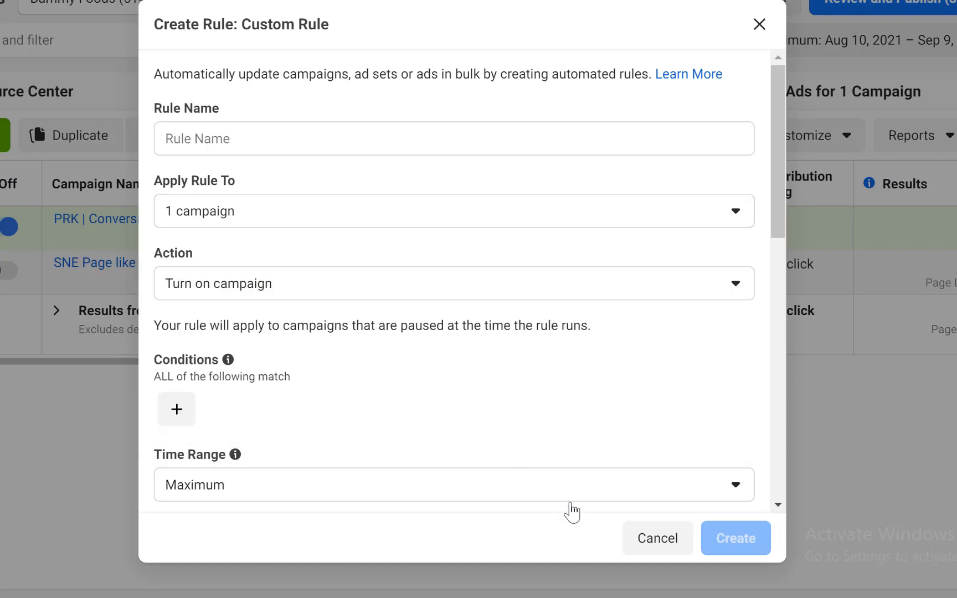
pyautogui.click(669, 546)
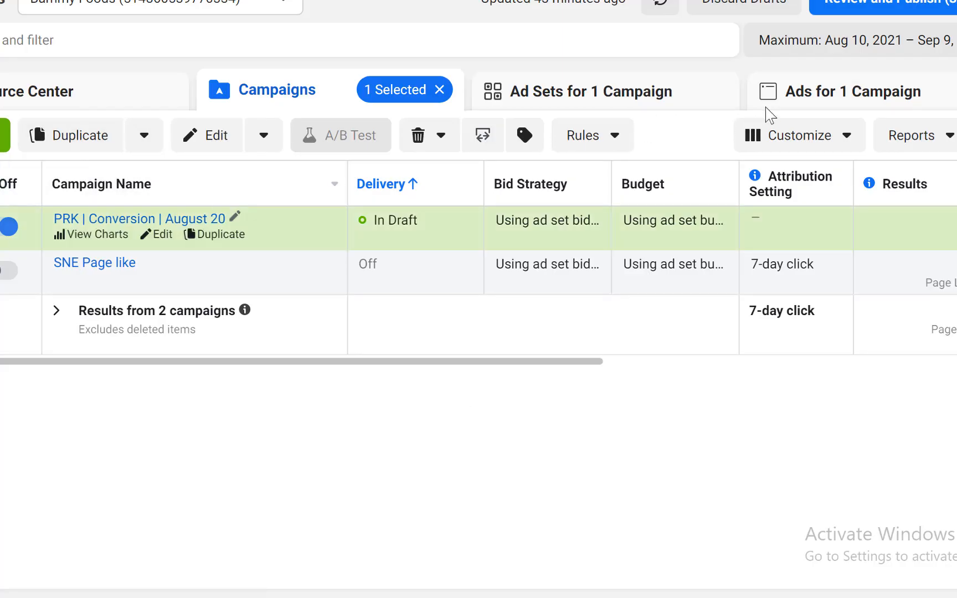
# - Clear the campaign selection and select both the Copy 1 + Video Creative and New Page likes Ad ads at ad level
pyautogui.click(439, 90)
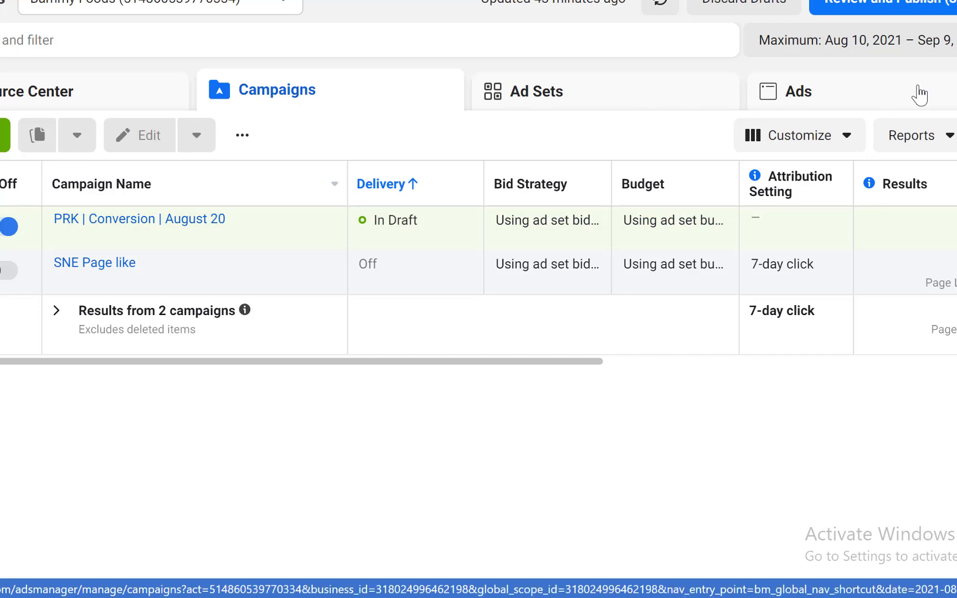
pyautogui.click(919, 94)
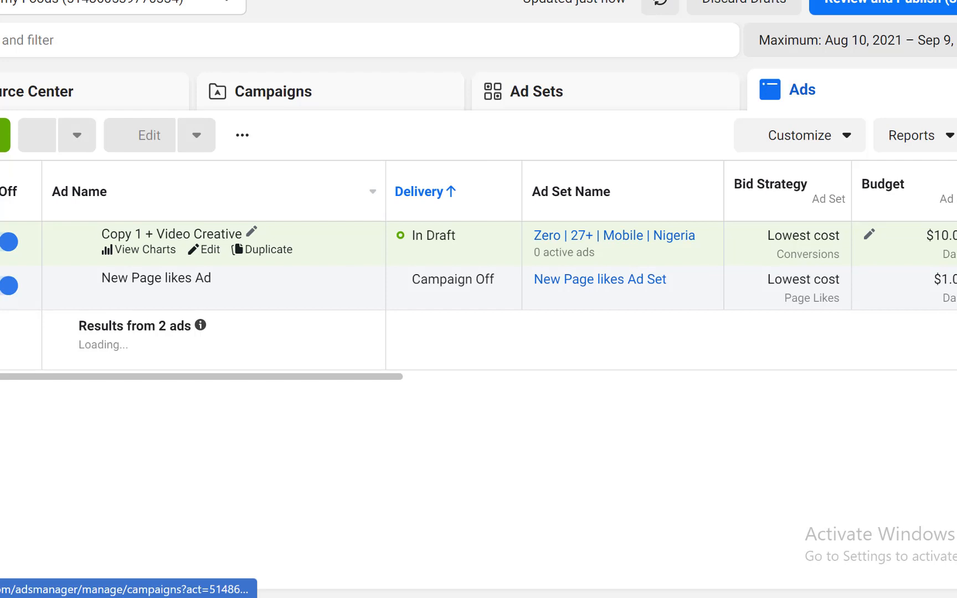
pyautogui.click(157, 280)
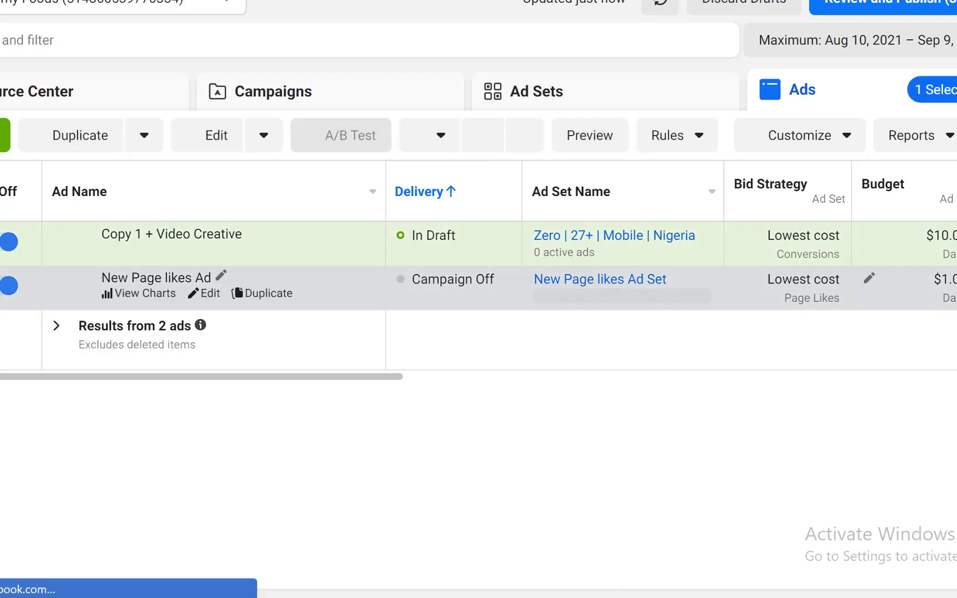
pyautogui.click(1, 286)
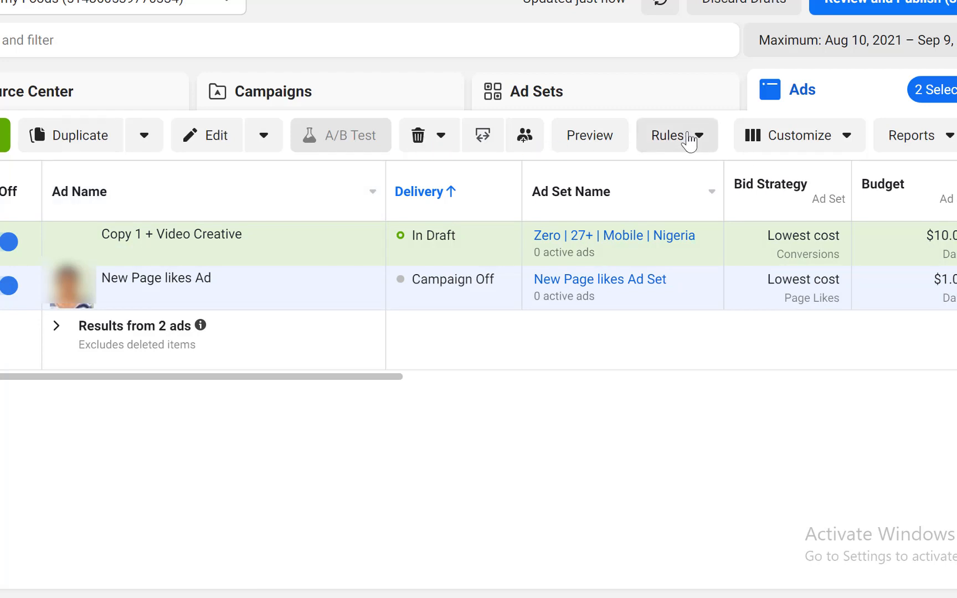
# - Start a new custom rule for the two selected ads
pyautogui.click(689, 139)
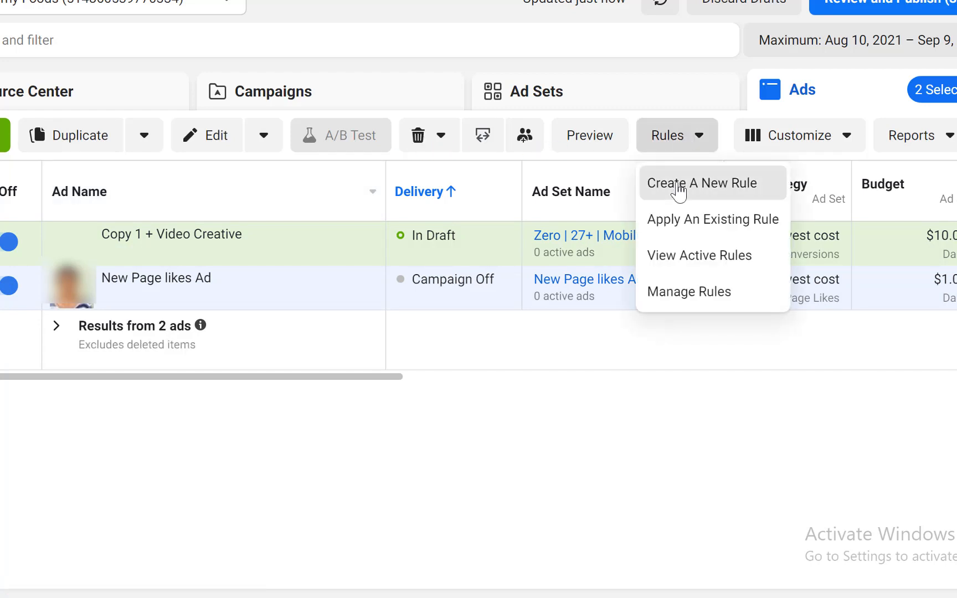
pyautogui.click(678, 186)
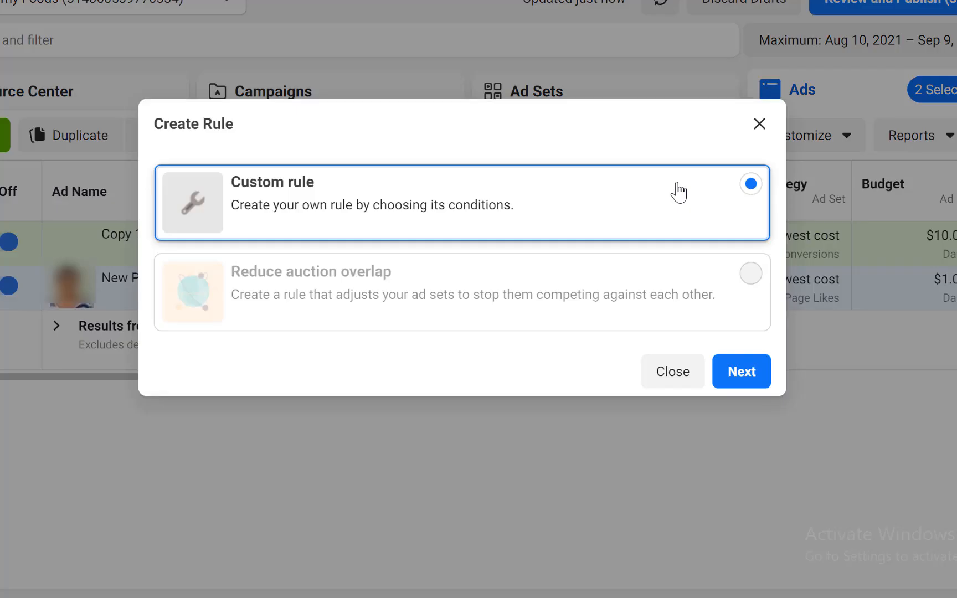
pyautogui.click(748, 378)
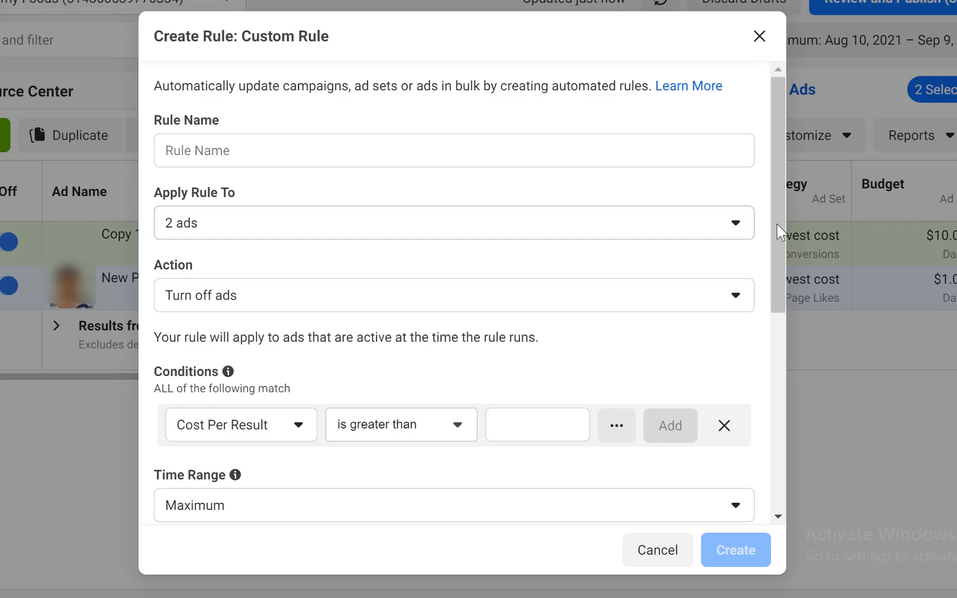
pyautogui.scroll(-1, 776, 238)
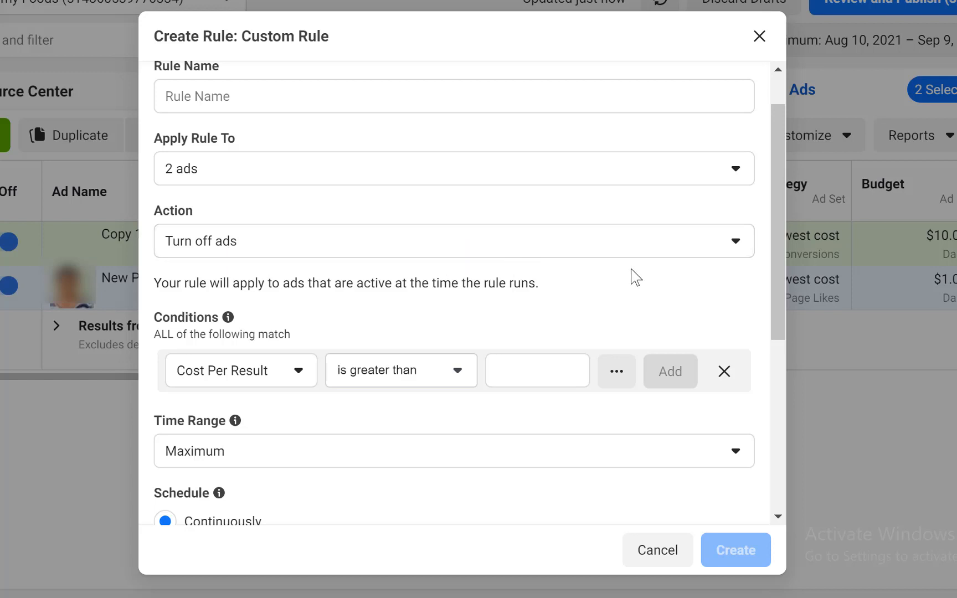
# - Add the condition CTR (Link) is smaller than 1% to the rule for the two ads
pyautogui.scroll(-2, 772, 231)
pyautogui.scroll(-1, 771, 316)
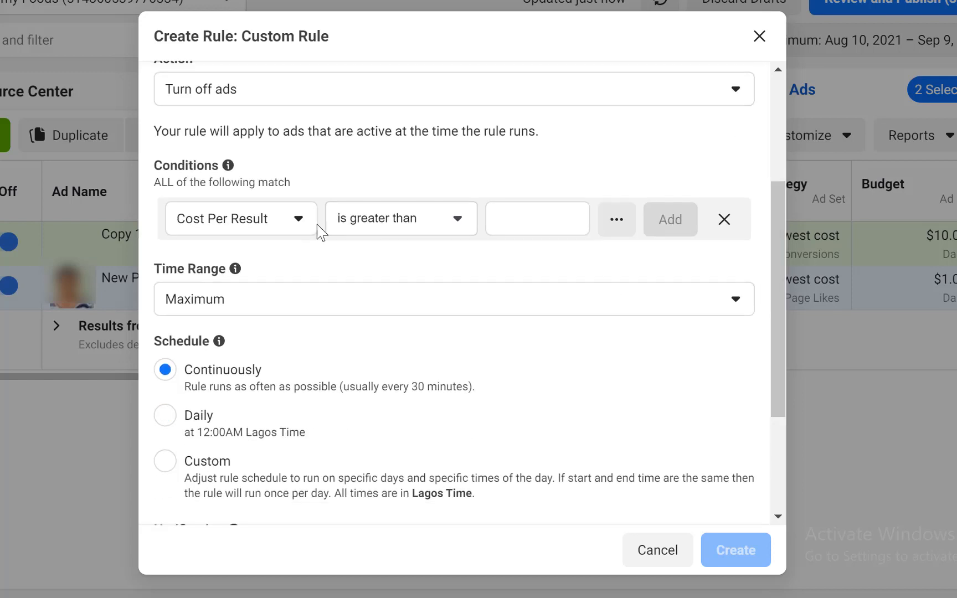
pyautogui.click(238, 220)
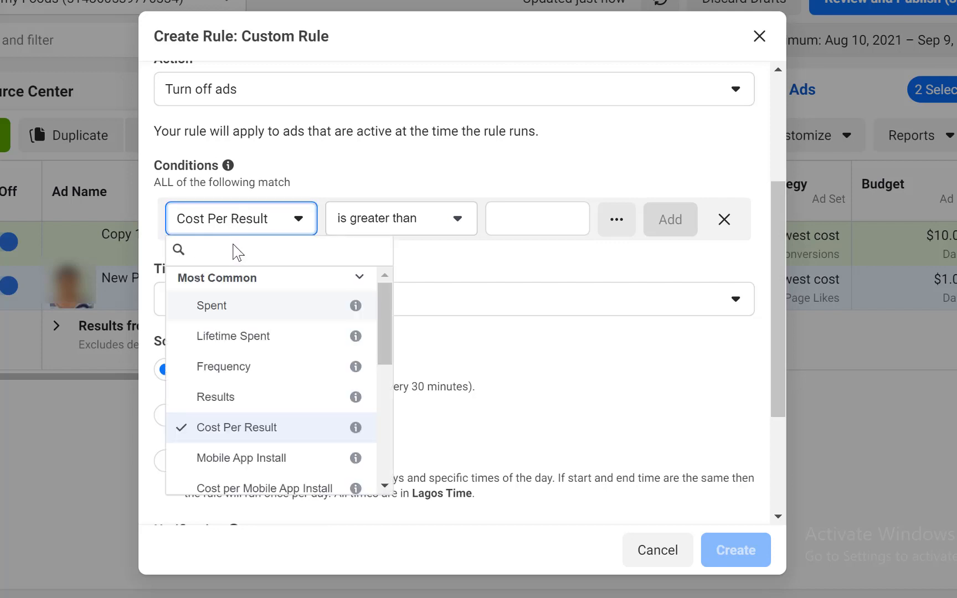
pyautogui.write('ctr')
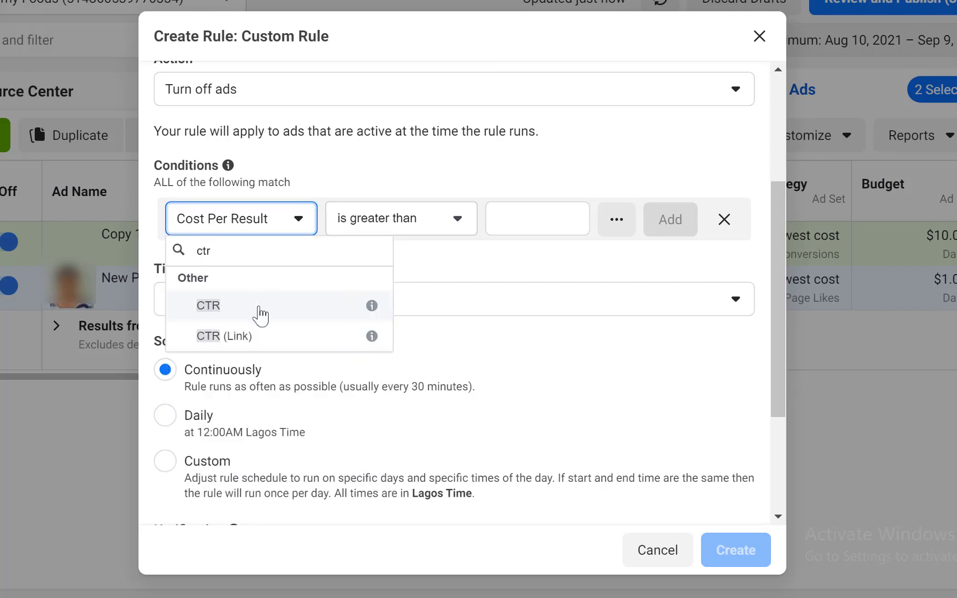
pyautogui.click(260, 348)
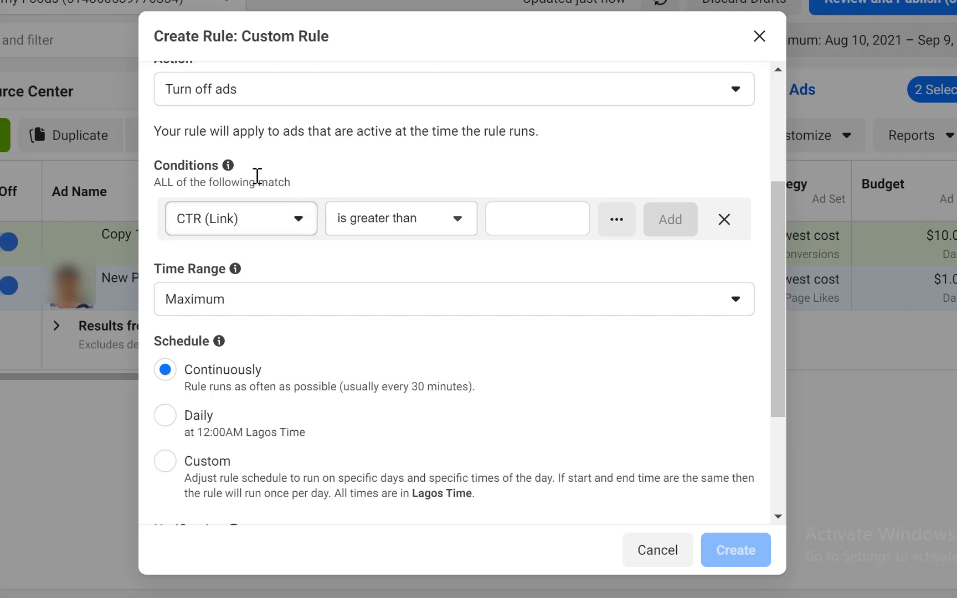
pyautogui.click(399, 218)
pyautogui.click(399, 219)
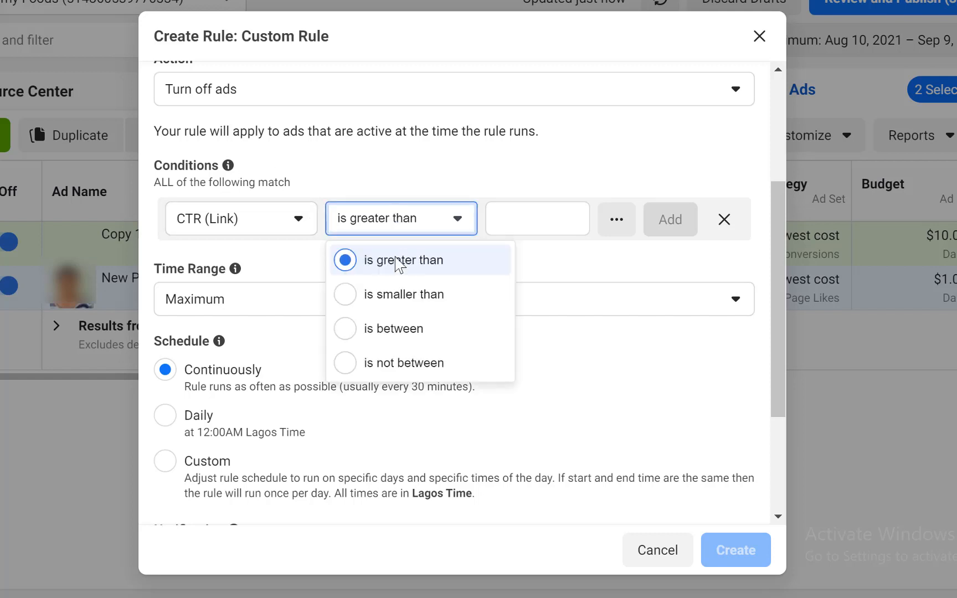
pyautogui.click(398, 296)
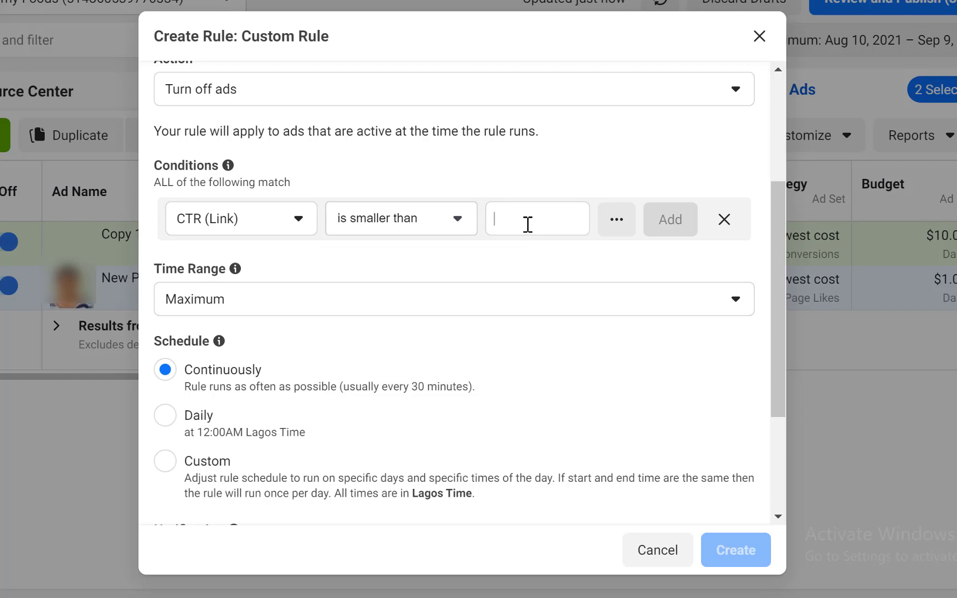
pyautogui.write('1')
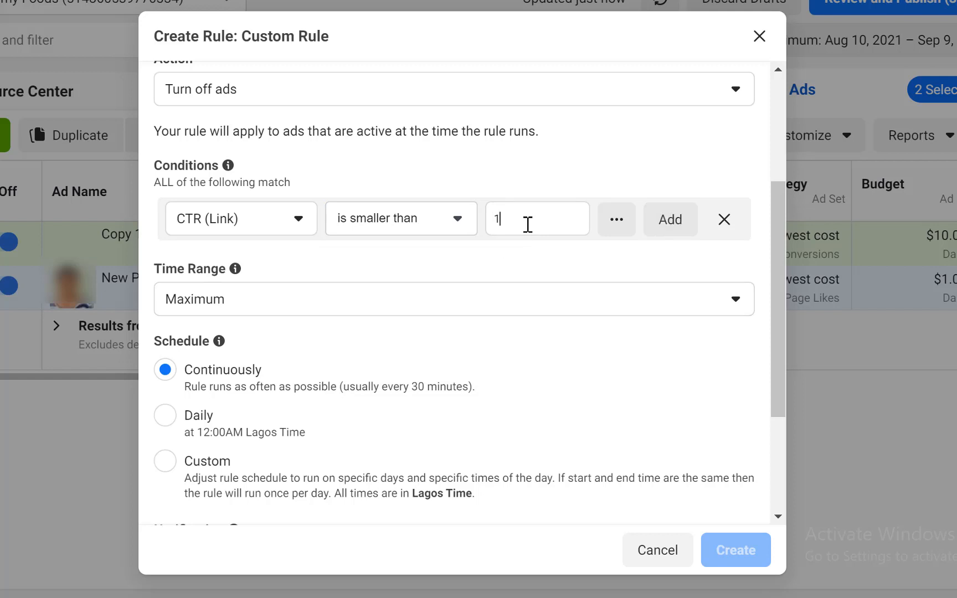
pyautogui.click(514, 260)
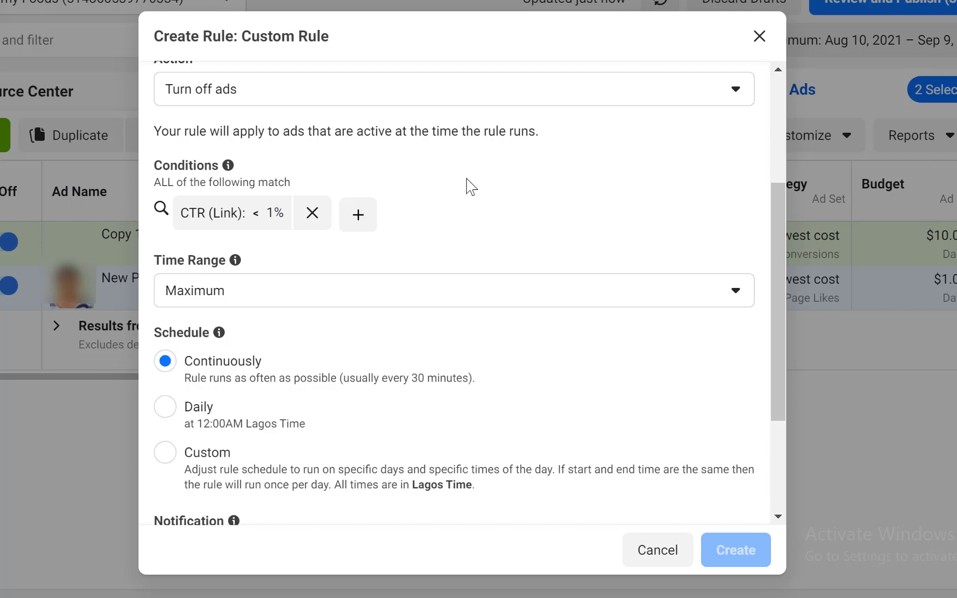
# - Add a second condition requiring Lifetime Impressions to be greater than 8000
pyautogui.click(358, 216)
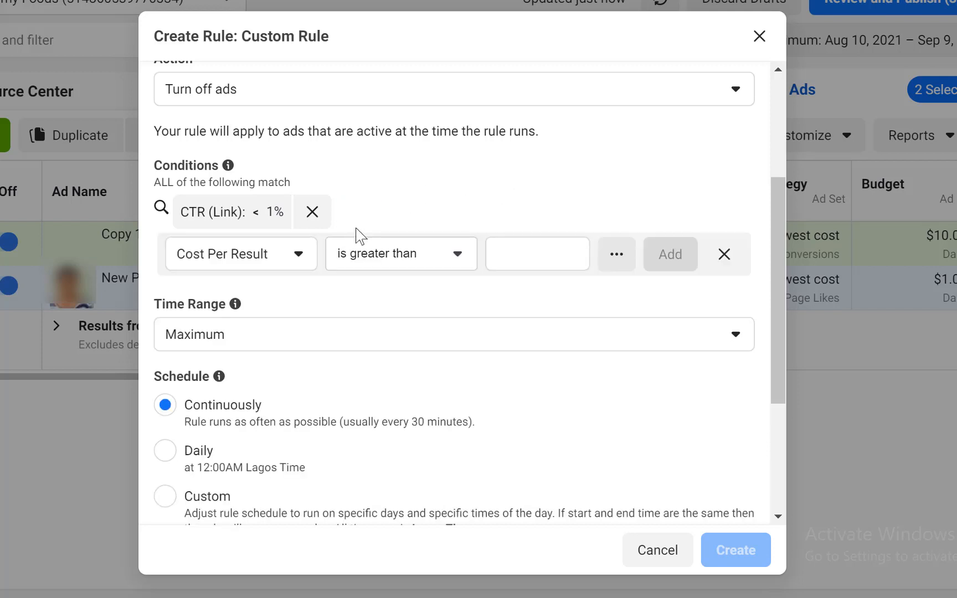
pyautogui.click(281, 260)
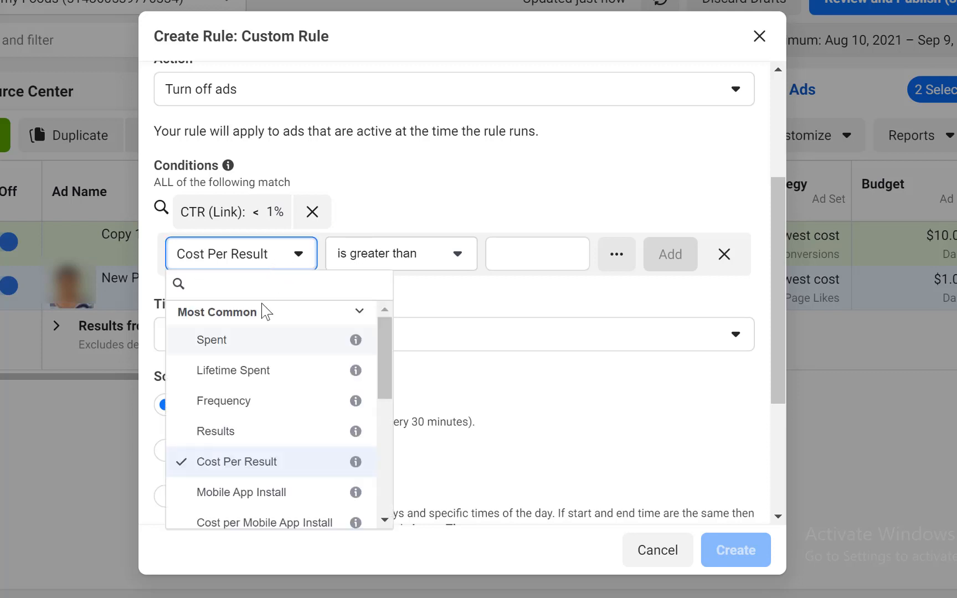
pyautogui.write('lifet')
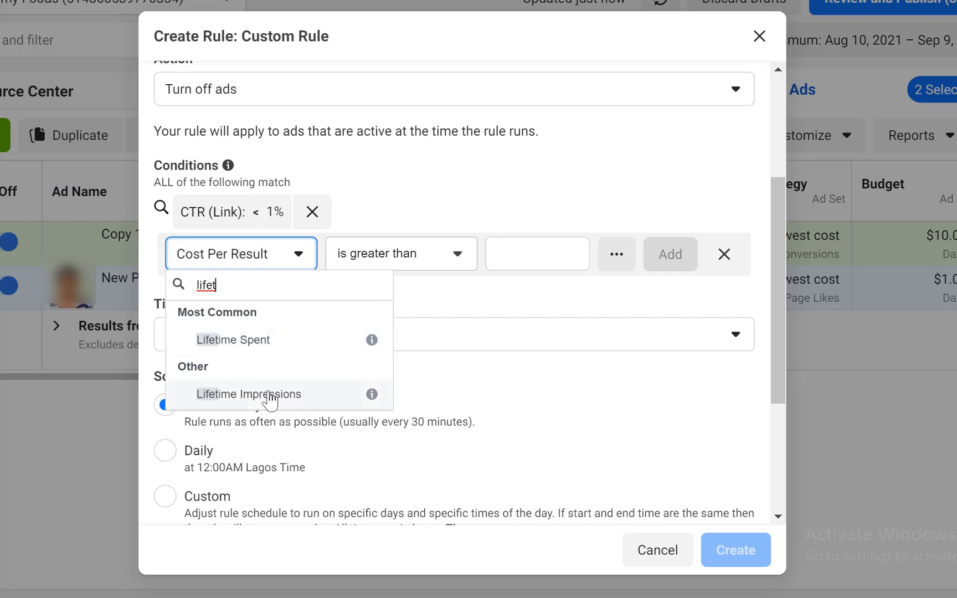
pyautogui.click(271, 399)
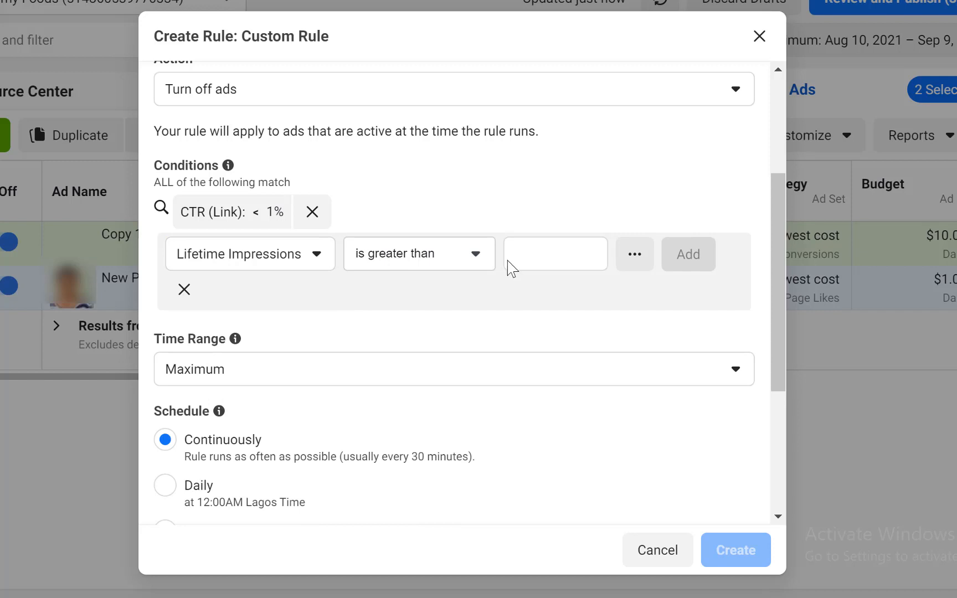
pyautogui.write('80000')
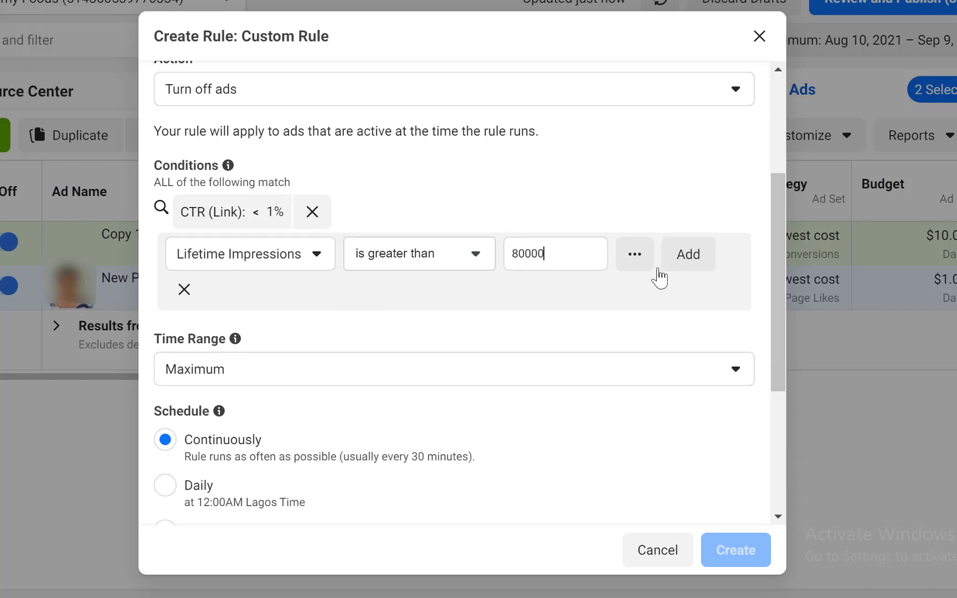
pyautogui.press('BackSpace')
pyautogui.press('Return')
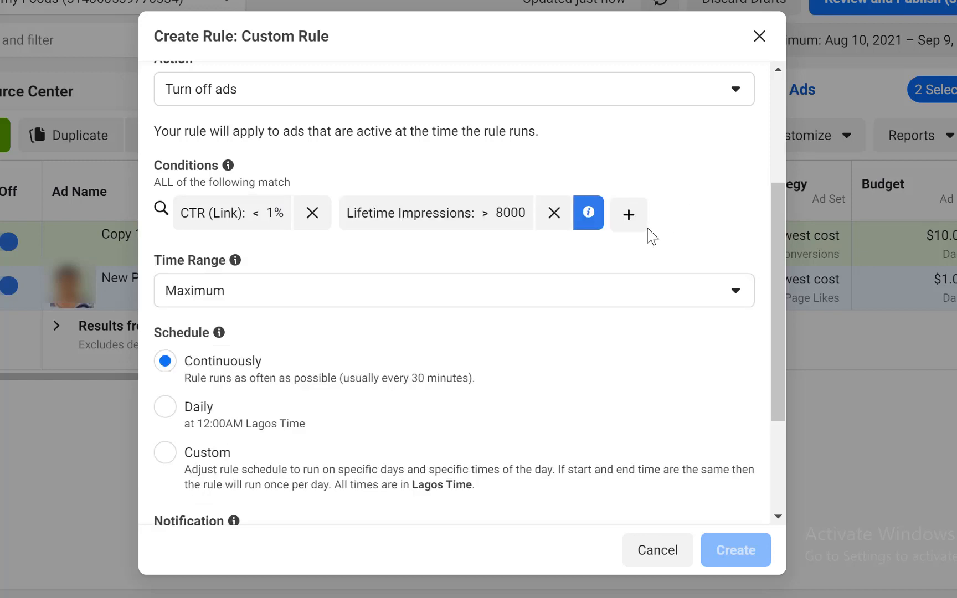
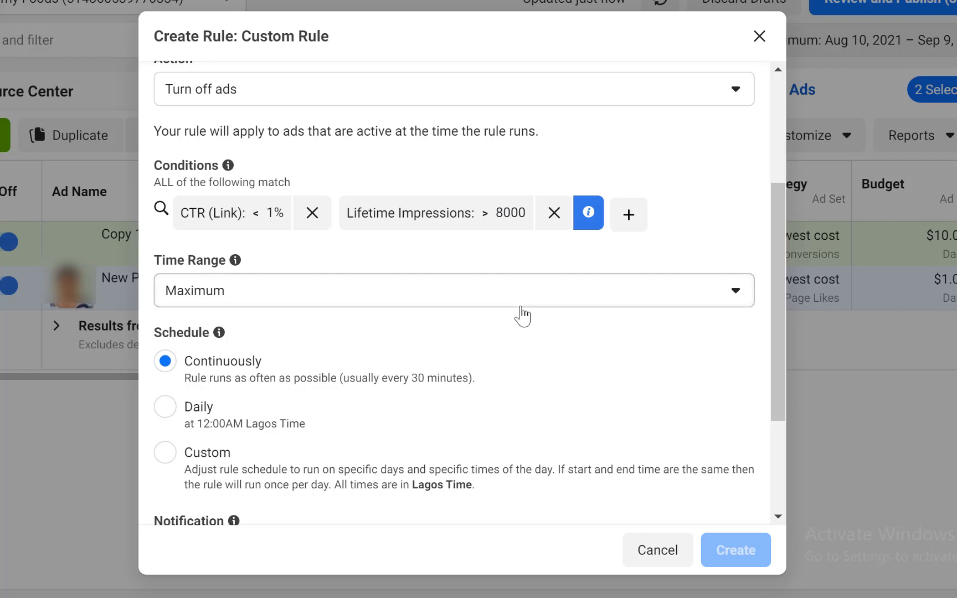
# - Create the rule with the Maximum time range under the name "Turn off Ads when CTR is less than 1%" and dismiss the confirmation
pyautogui.click(423, 296)
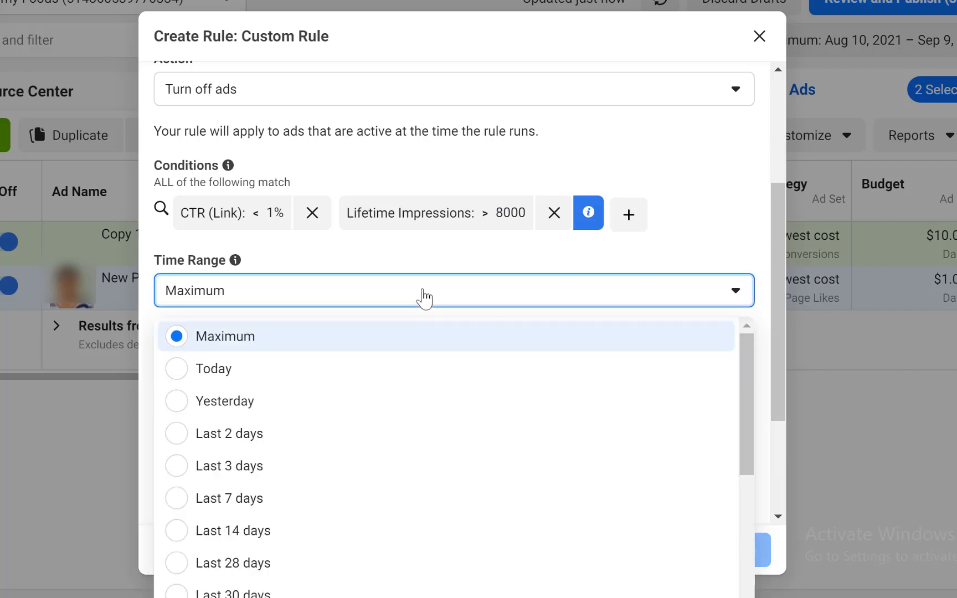
pyautogui.click(438, 262)
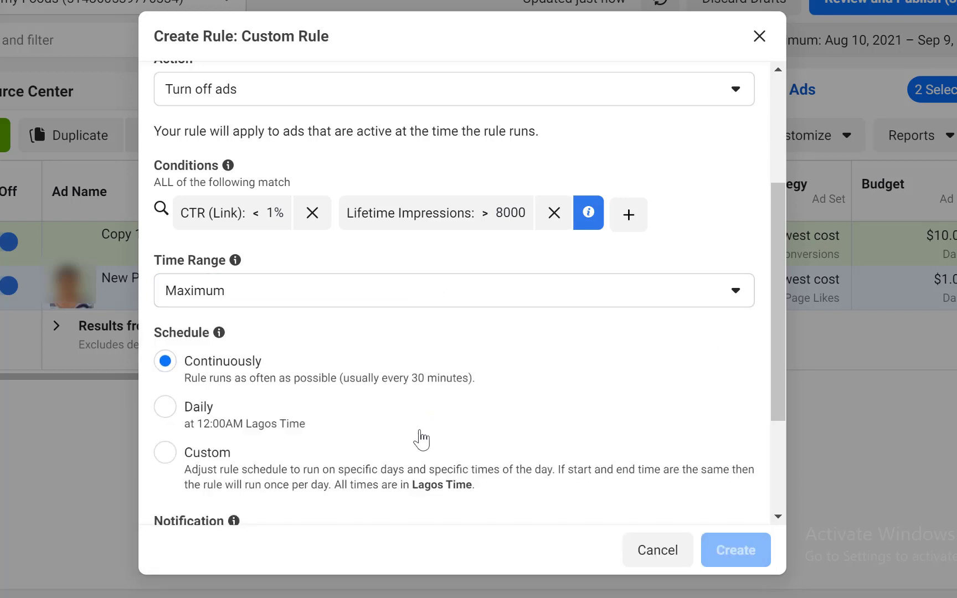
pyautogui.scroll(-3, 523, 395)
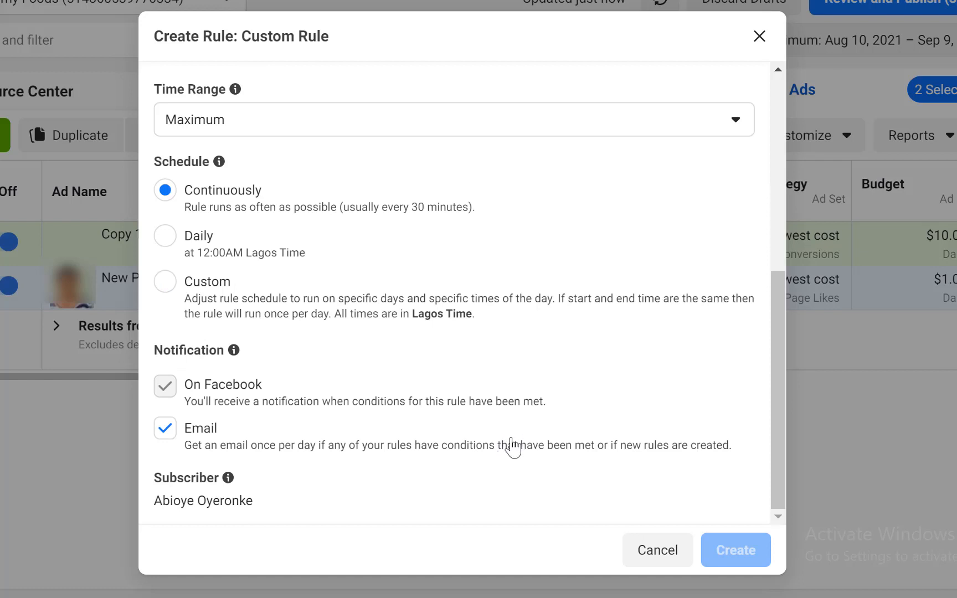
pyautogui.scroll(5, 614, 487)
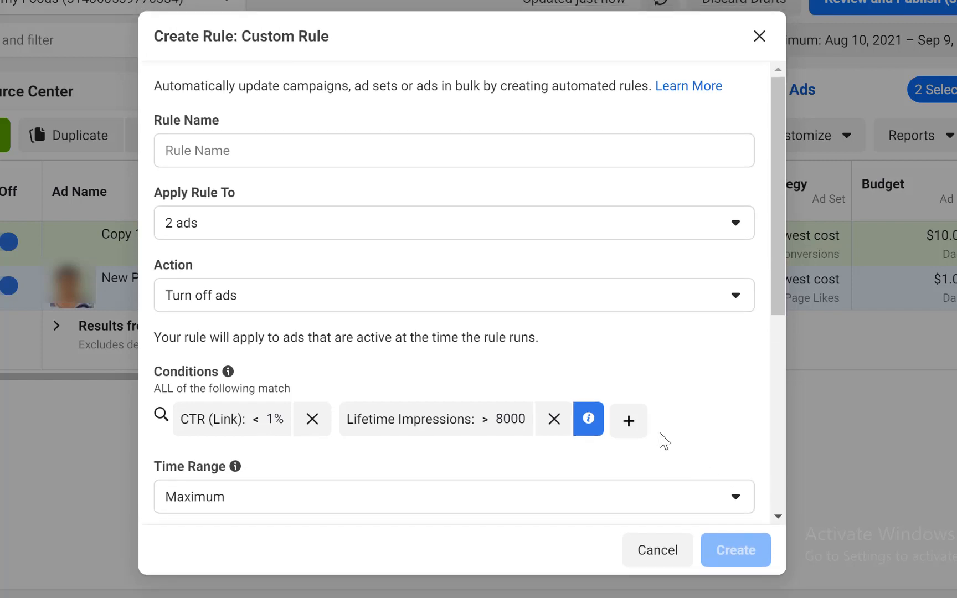
pyautogui.click(279, 149)
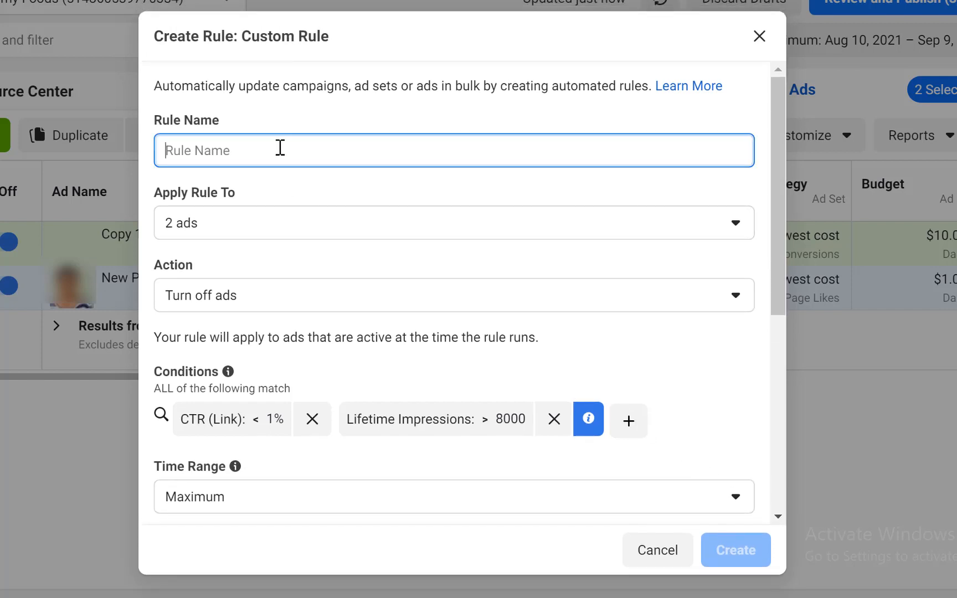
pyautogui.write('Tur')
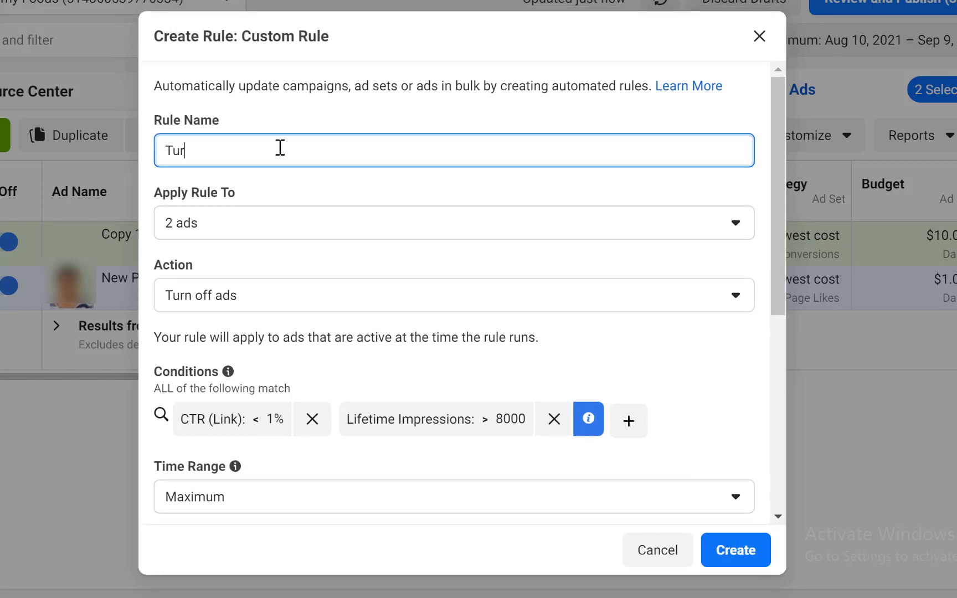
pyautogui.write('n off Ads when CTR i')
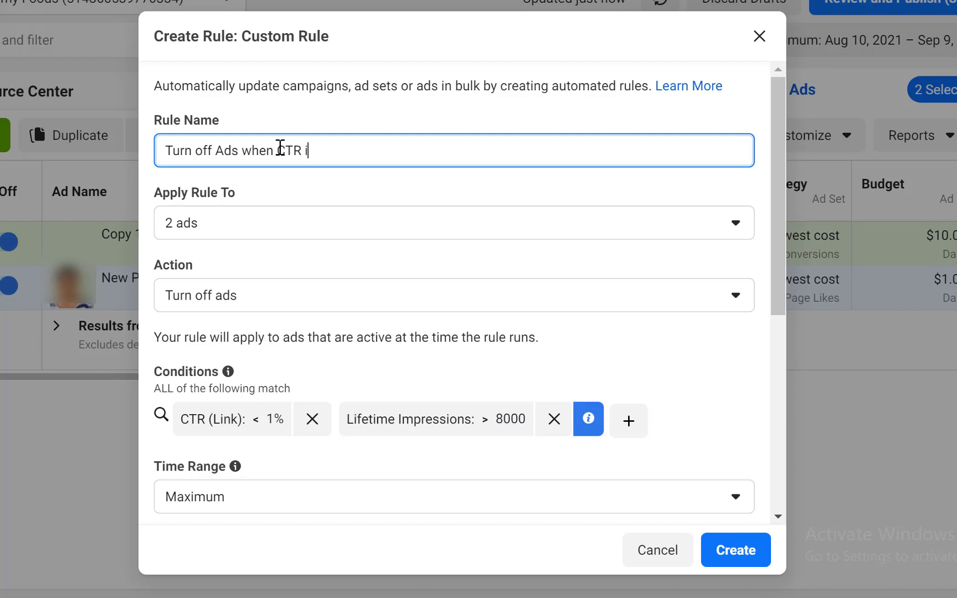
pyautogui.write('s less than 1%')
pyautogui.click(388, 195)
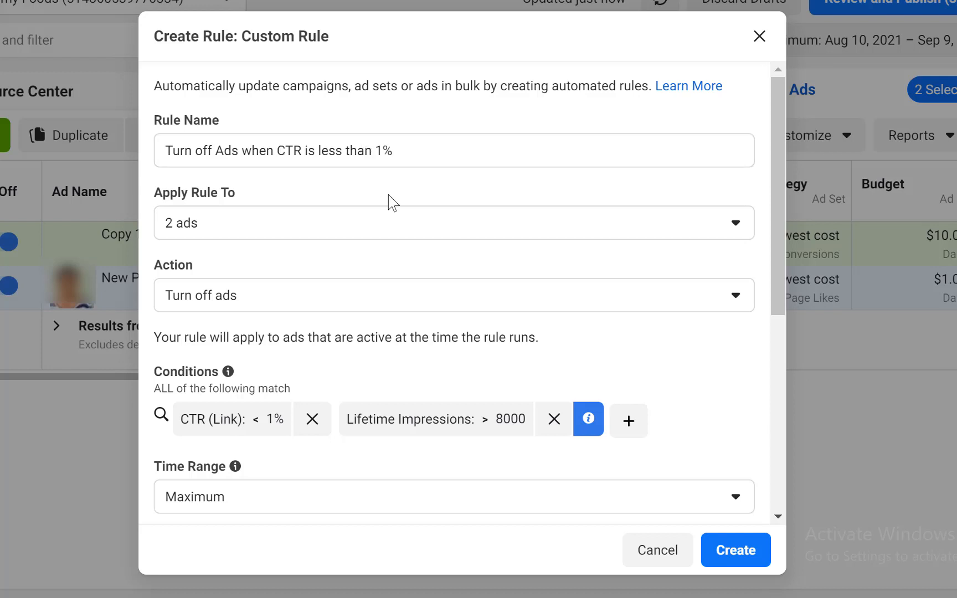
pyautogui.click(733, 547)
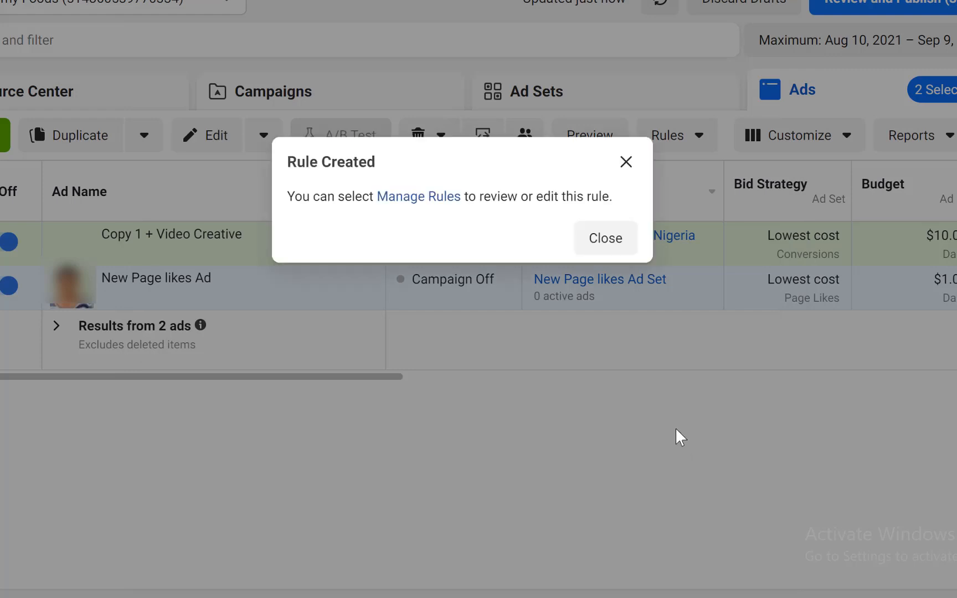
pyautogui.click(609, 244)
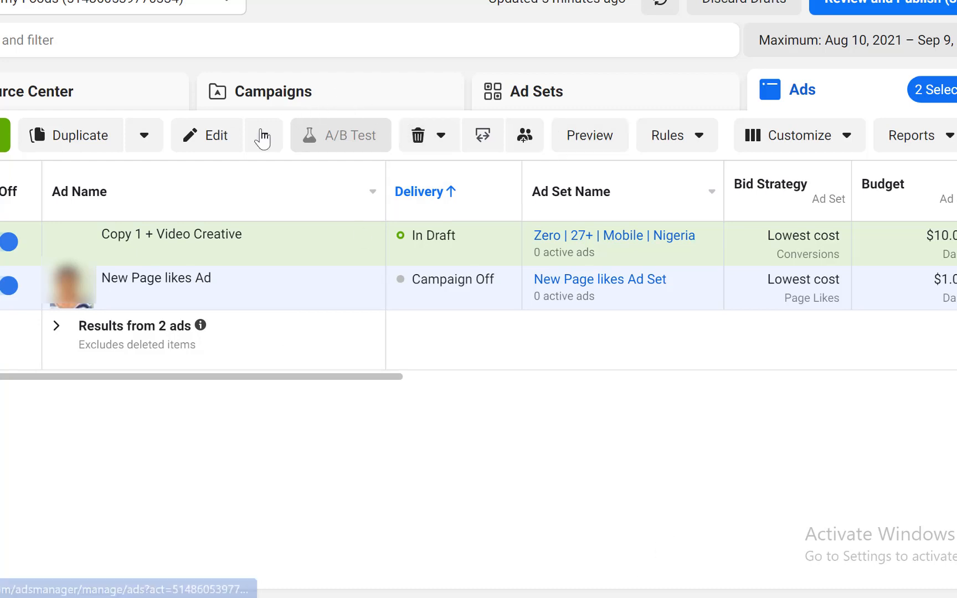
# - Select the PRK | Conversion | August 20 campaign at campaign level and start a new custom rule for it
pyautogui.click(274, 92)
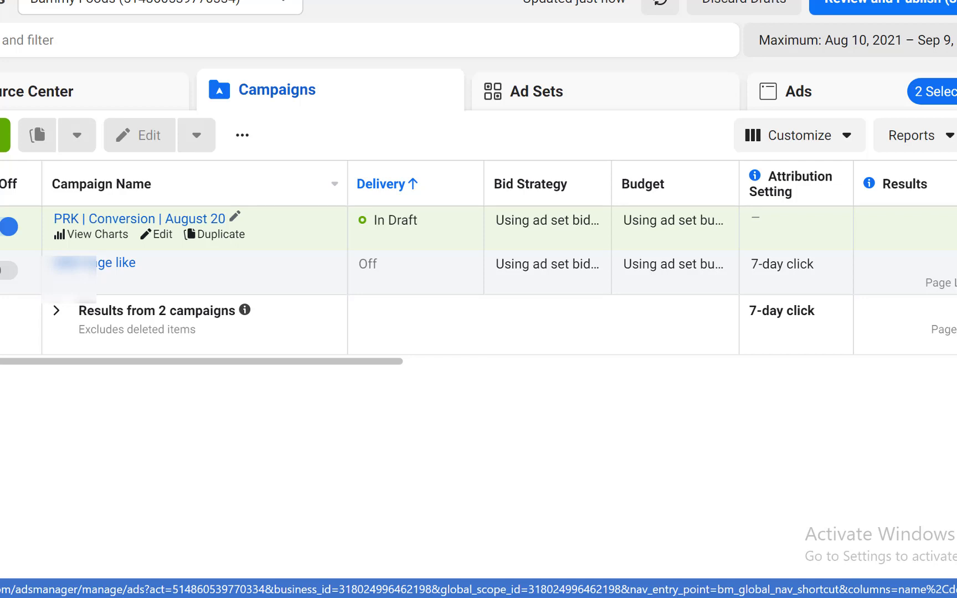
pyautogui.click(57, 232)
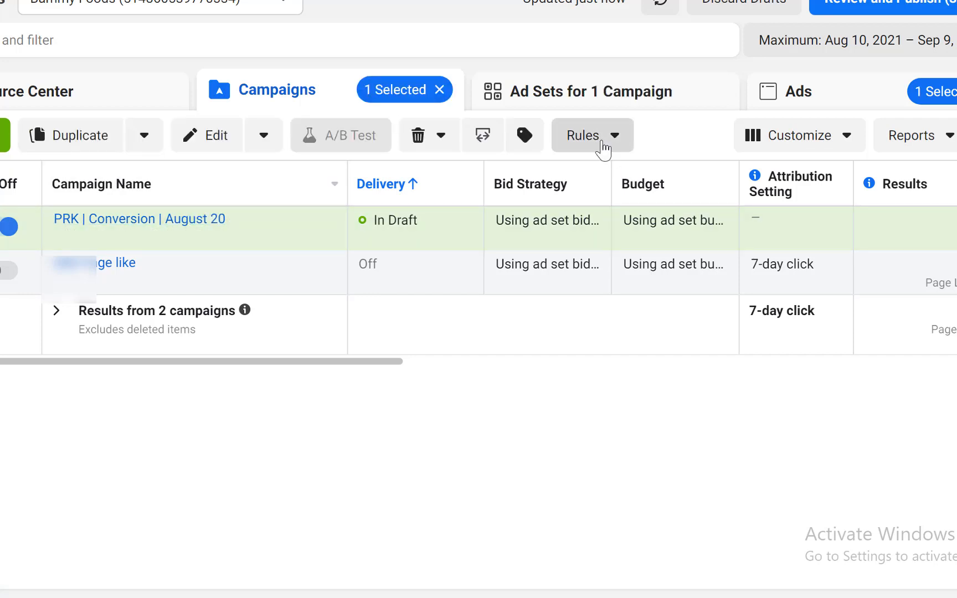
pyautogui.click(603, 148)
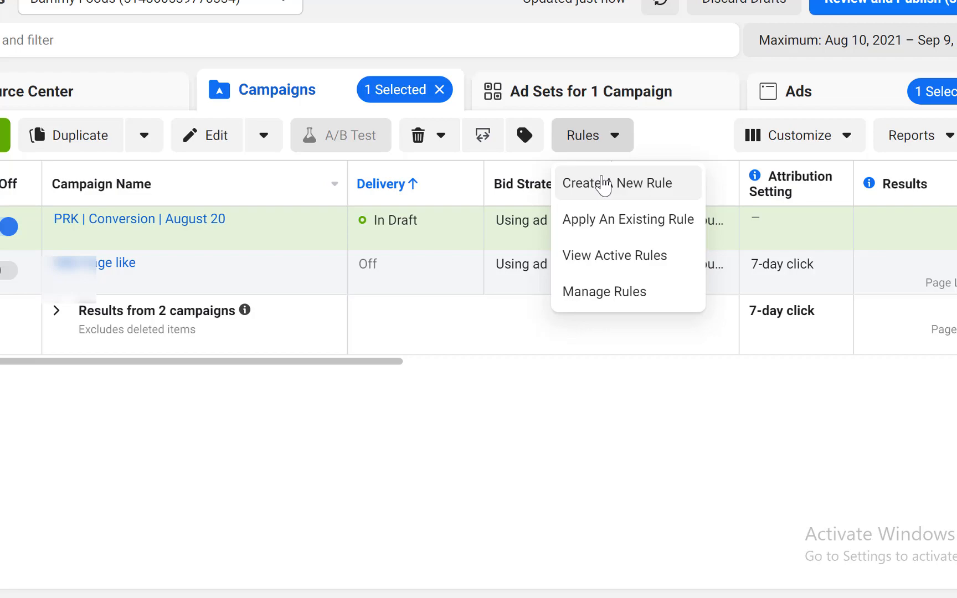
pyautogui.click(604, 183)
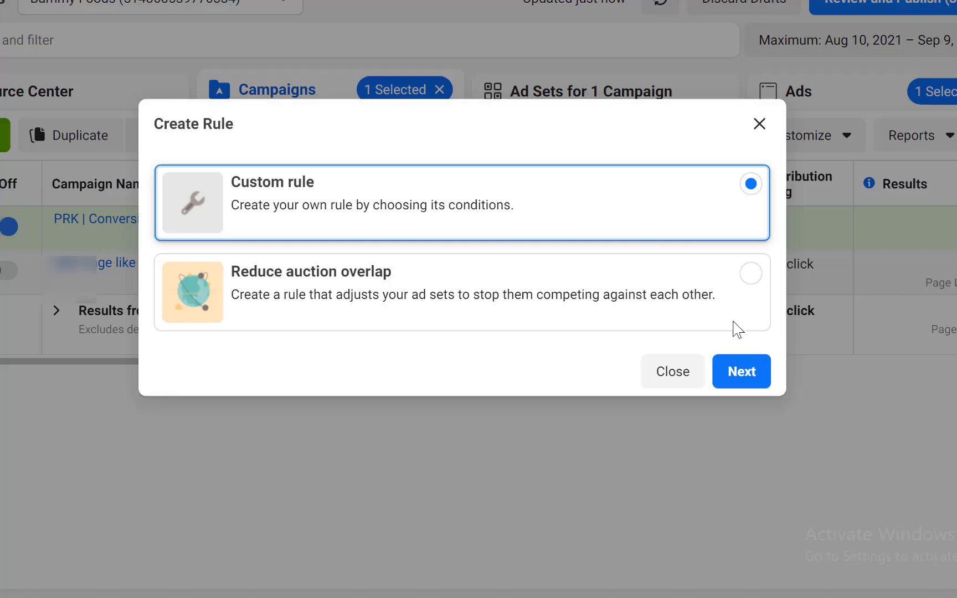
pyautogui.click(764, 376)
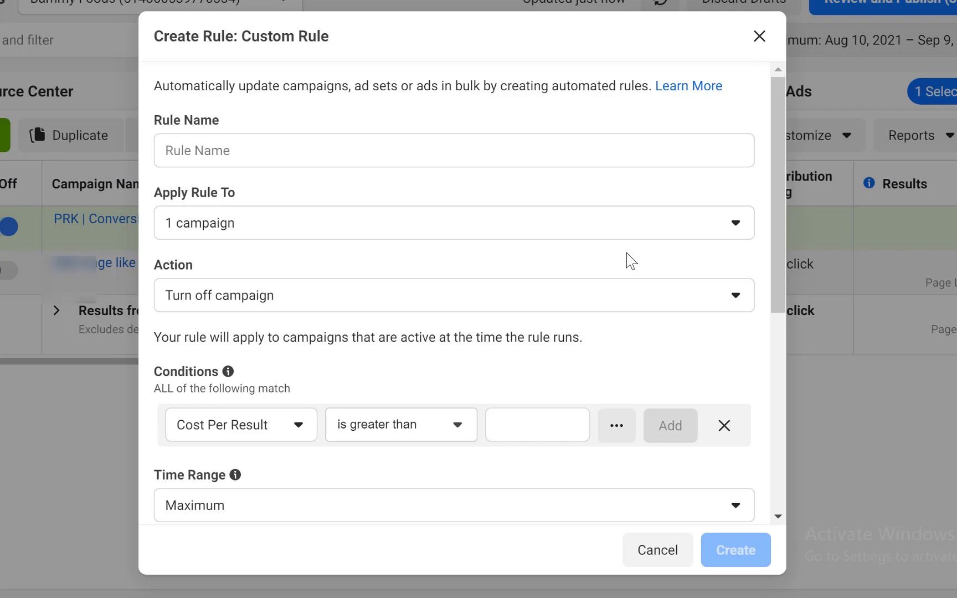
# - Apply the rule to all active campaigns and set its action to Increase daily budget by
pyautogui.click(551, 309)
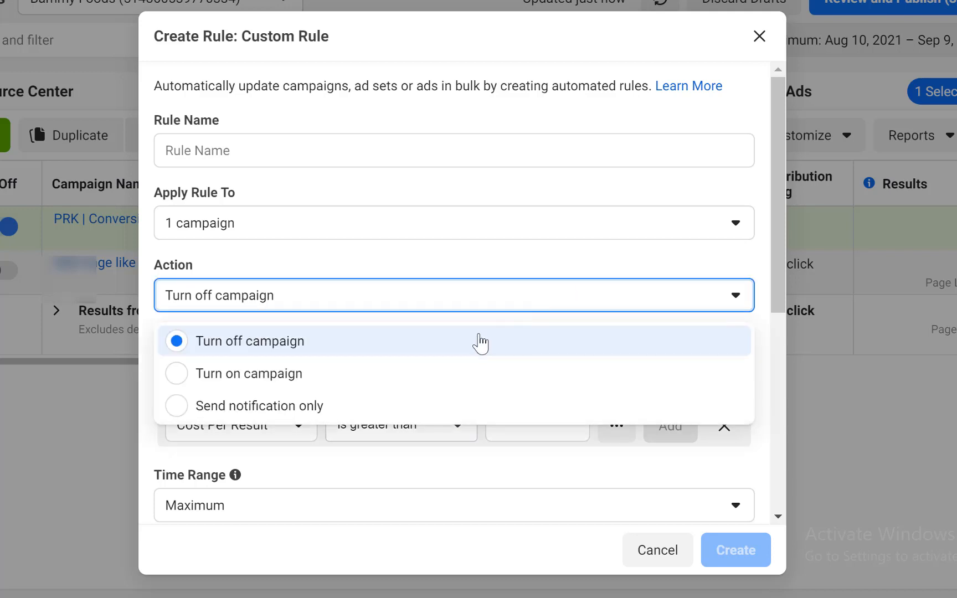
pyautogui.click(384, 235)
pyautogui.click(384, 234)
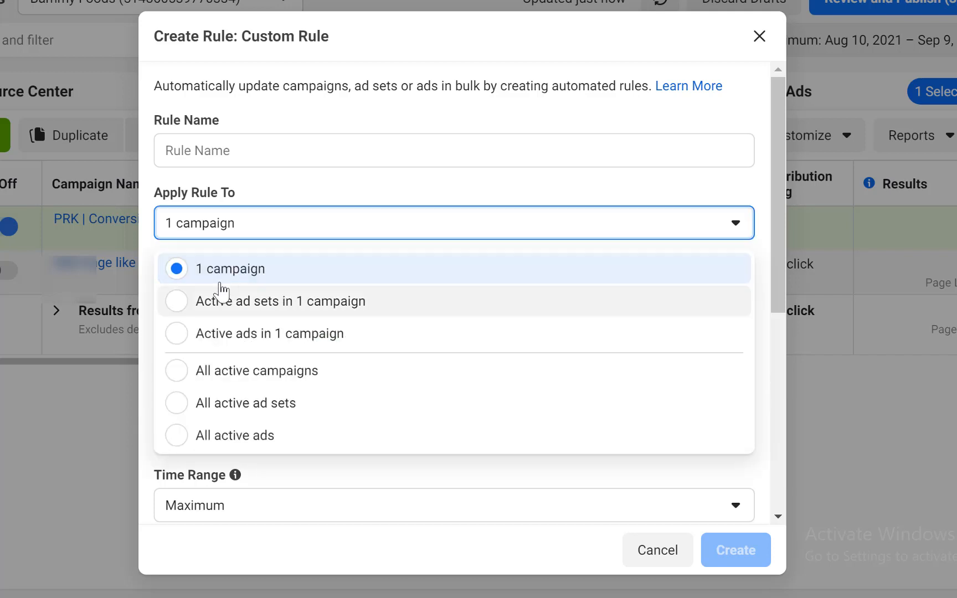
pyautogui.click(233, 373)
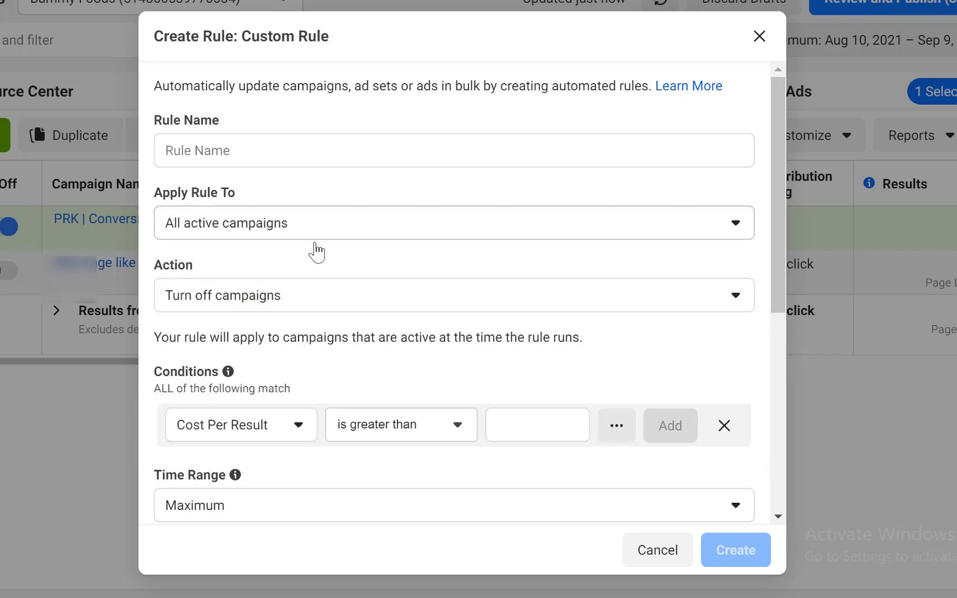
pyautogui.click(277, 295)
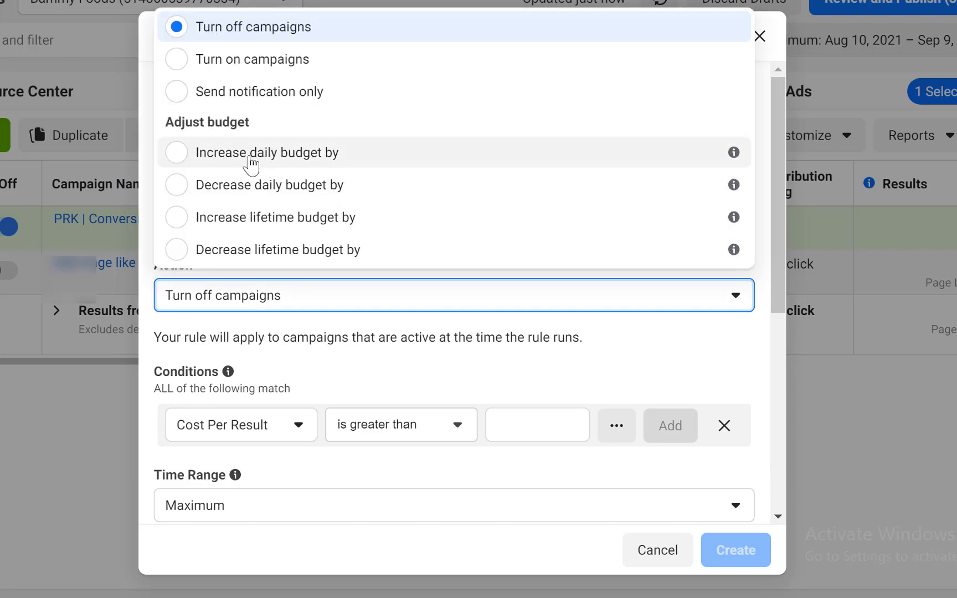
pyautogui.click(340, 157)
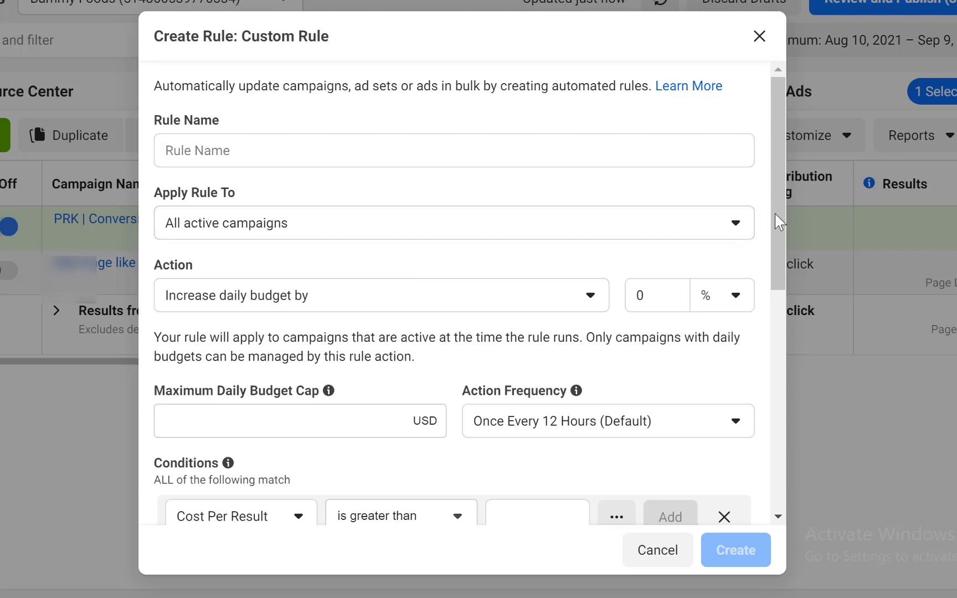
# - Set the rule's daily budget increase to 20%
pyautogui.scroll(-2, 775, 242)
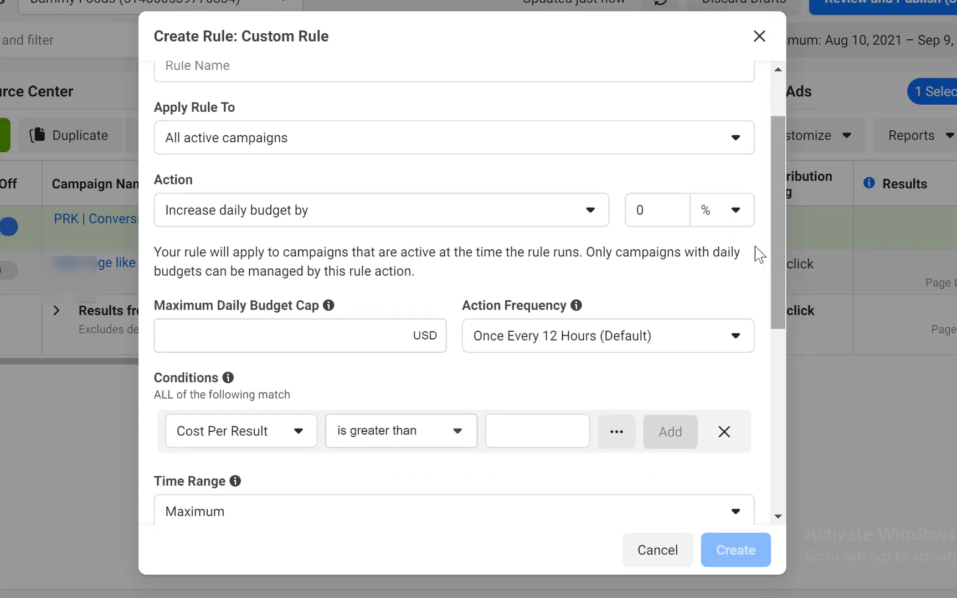
pyautogui.click(654, 207)
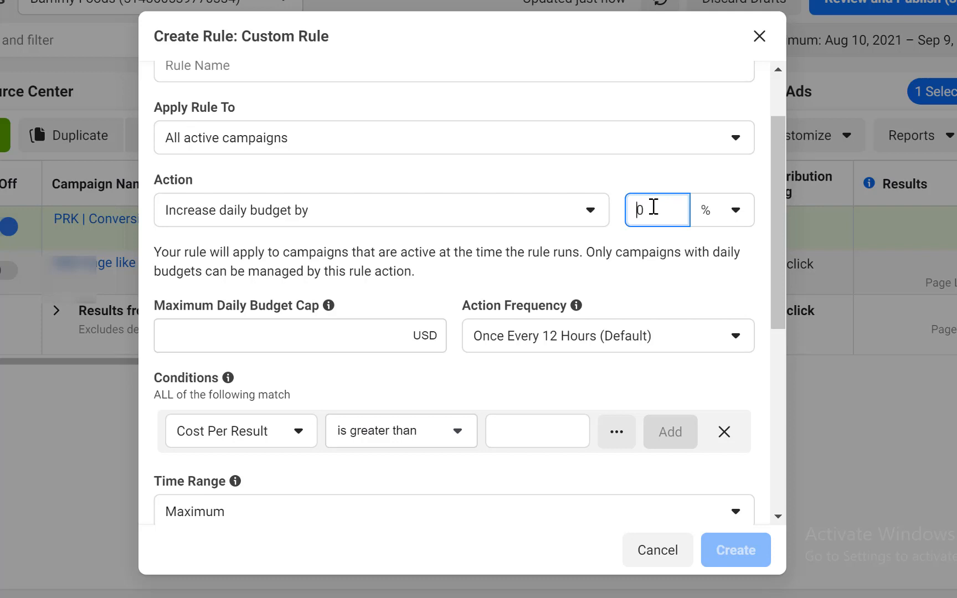
pyautogui.write('20')
pyautogui.click(685, 253)
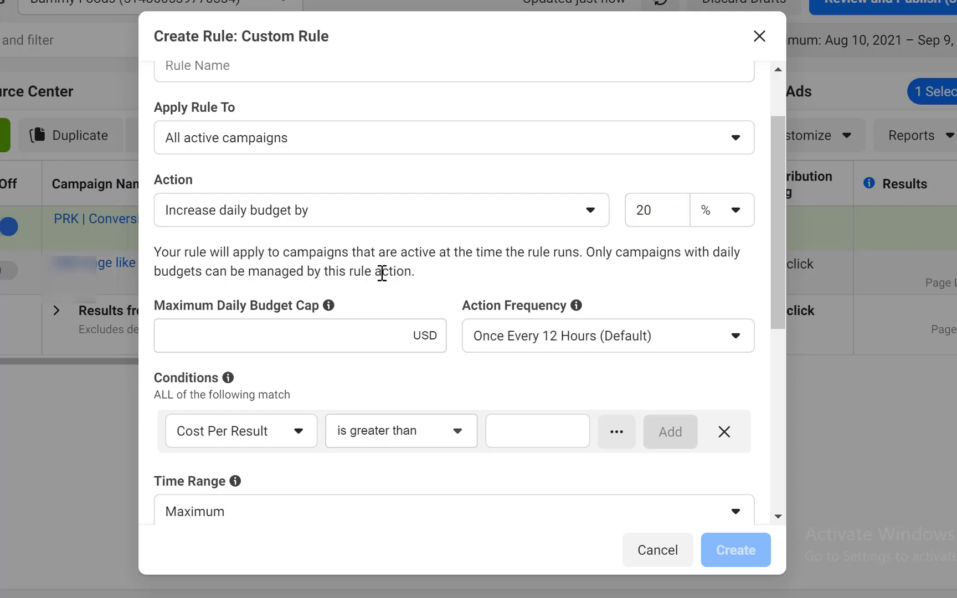
# - Set the rule's Maximum Daily Budget Cap to $5.00 and look through the Action Frequency choices, keeping Once Every 12 Hours (Default)
pyautogui.scroll(2, 379, 275)
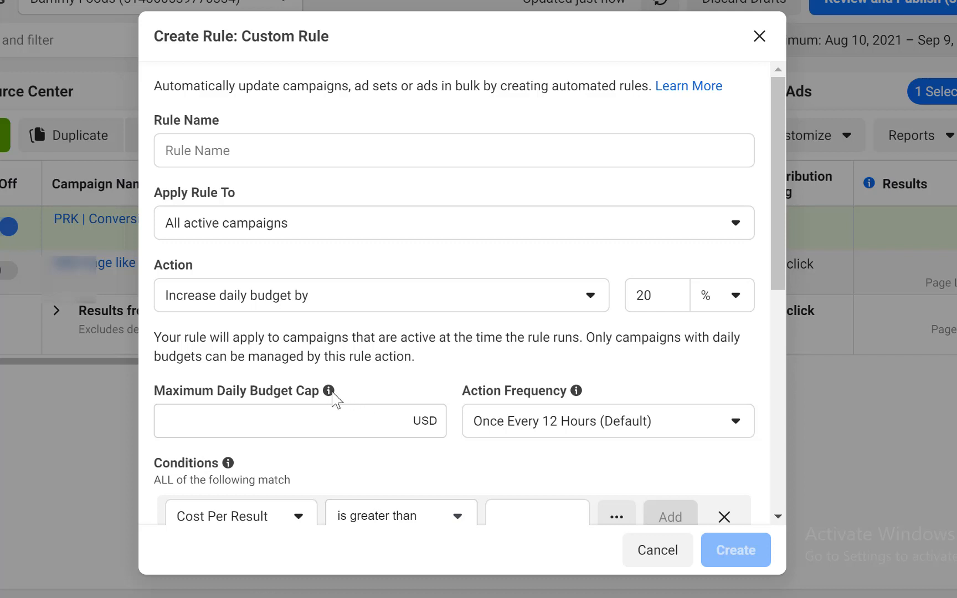
pyautogui.moveTo(329, 394)
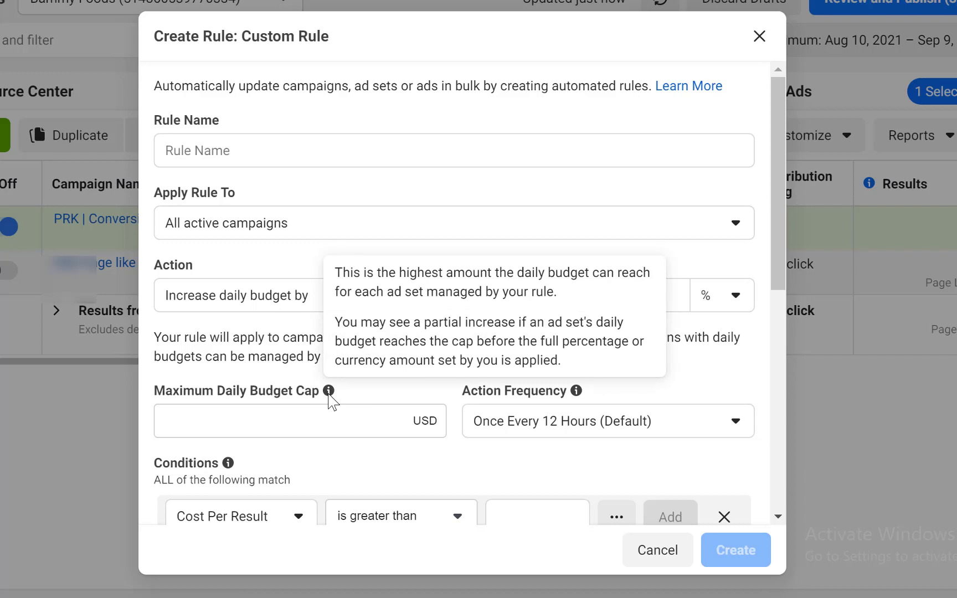
pyautogui.click(312, 430)
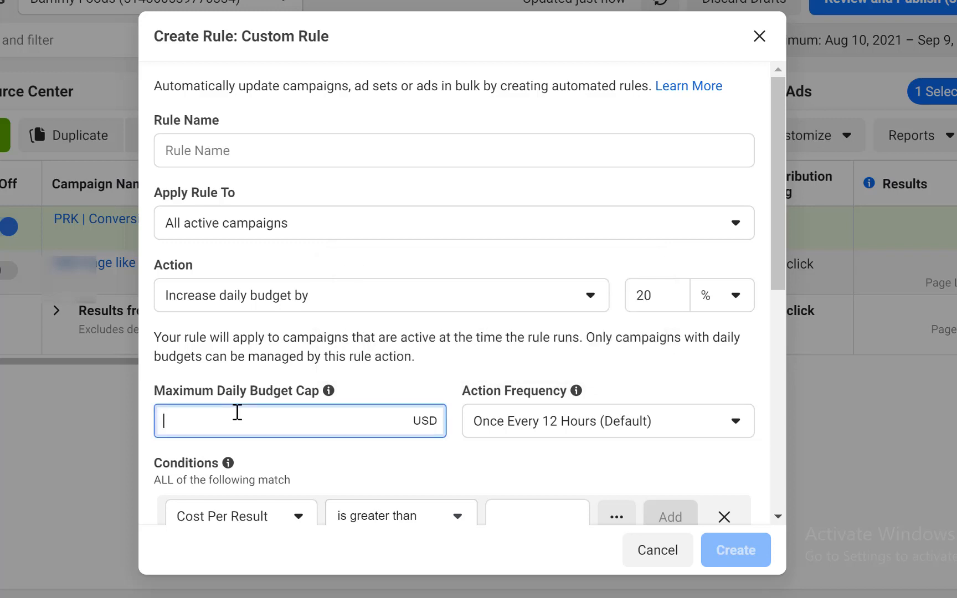
pyautogui.write('5')
pyautogui.click(396, 380)
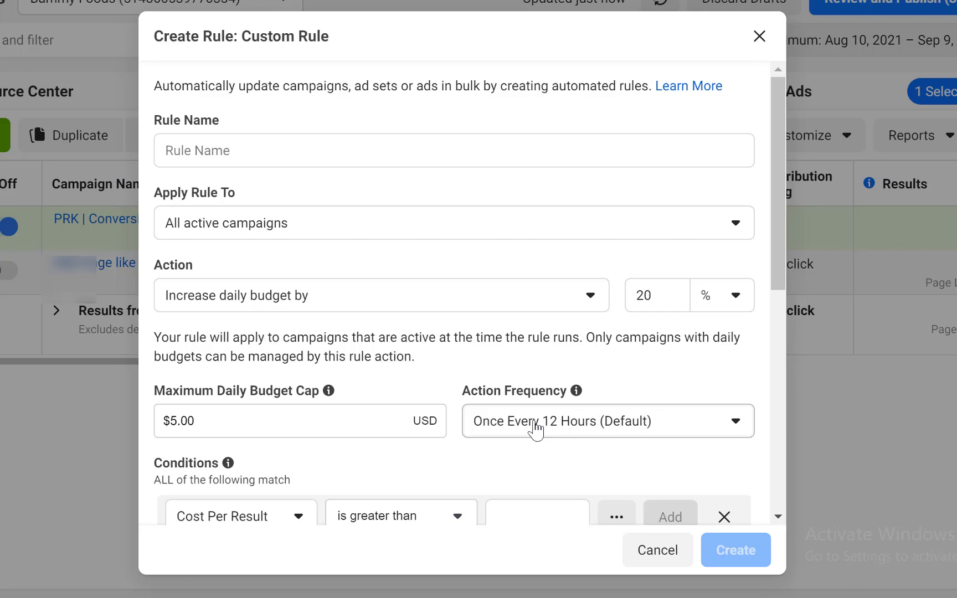
pyautogui.scroll(-3, 536, 429)
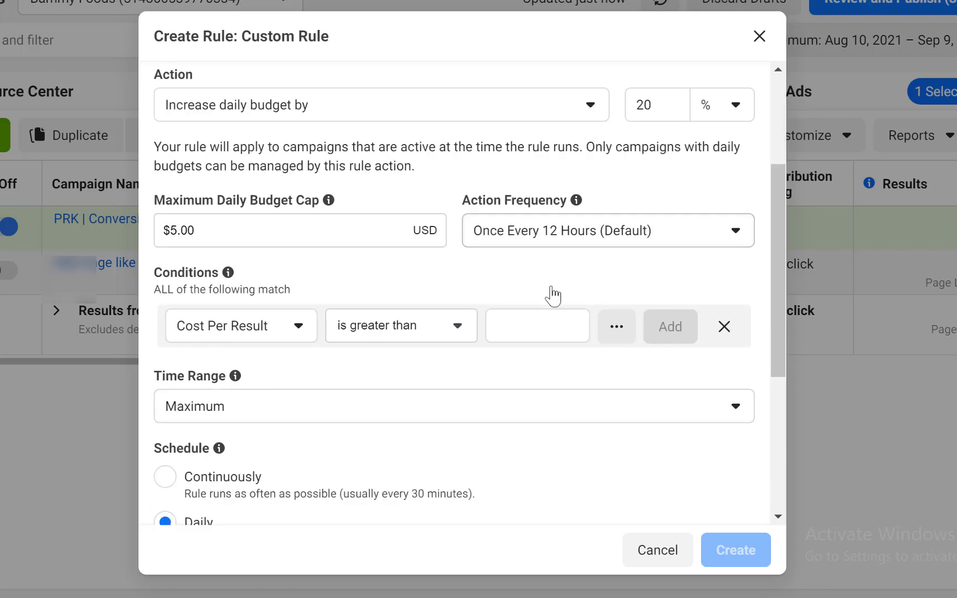
pyautogui.click(548, 233)
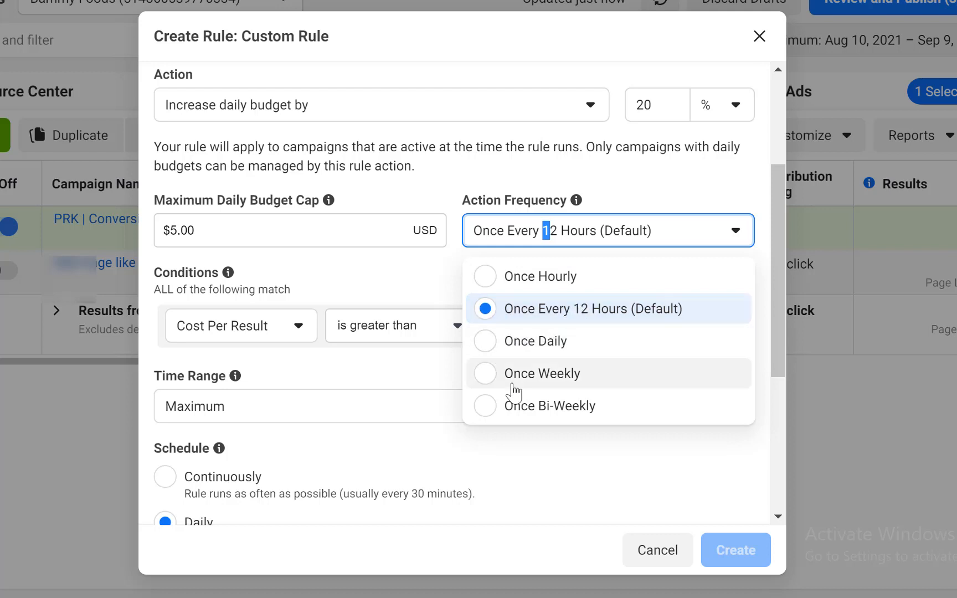
pyautogui.click(435, 285)
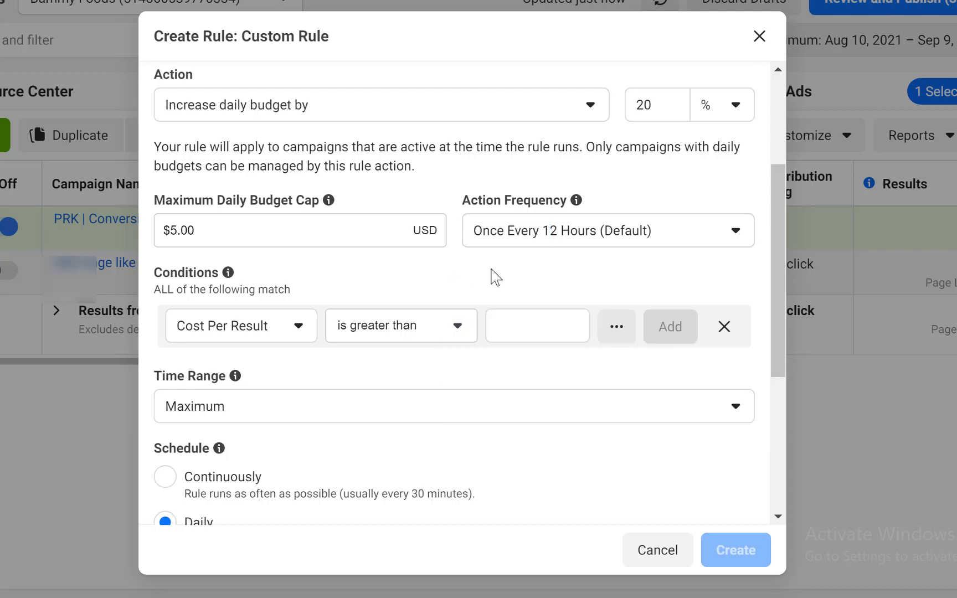
# - Add a condition requiring Cost Per Result to be smaller than $1.00
pyautogui.moveTo(772, 255); pyautogui.dragTo(752, 335)
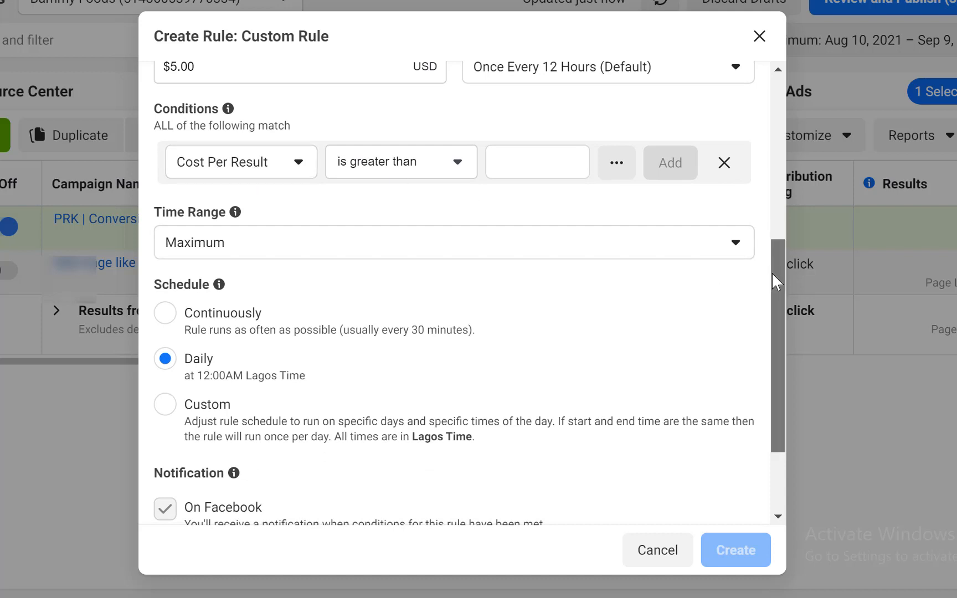
pyautogui.moveTo(772, 271); pyautogui.dragTo(743, 288)
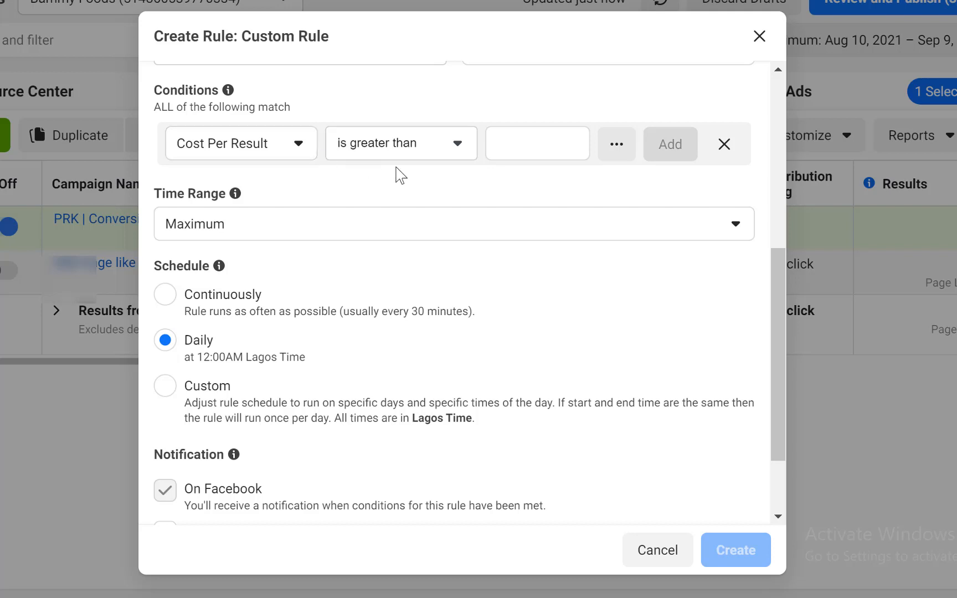
pyautogui.click(419, 155)
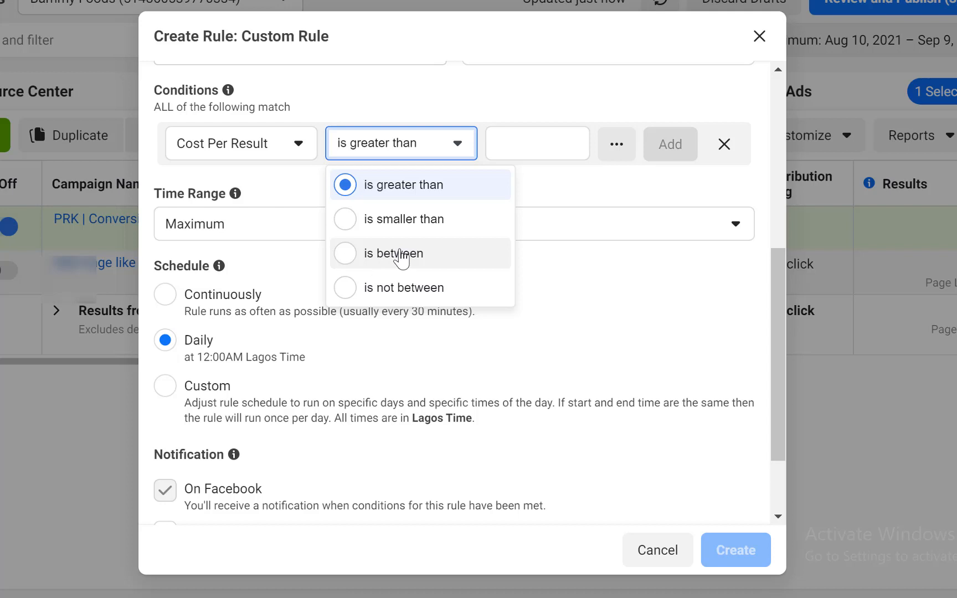
pyautogui.click(435, 221)
pyautogui.click(537, 142)
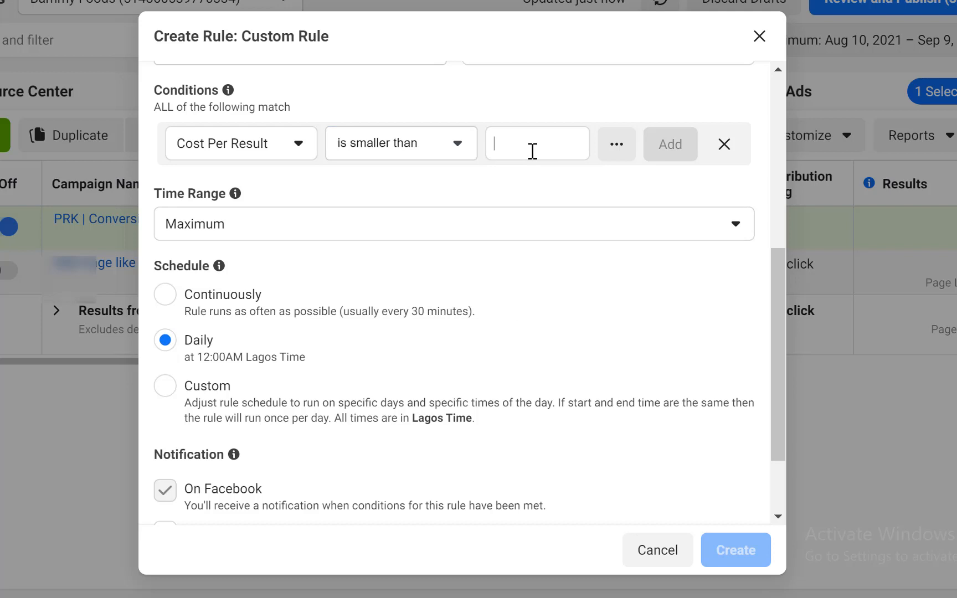
pyautogui.write('1')
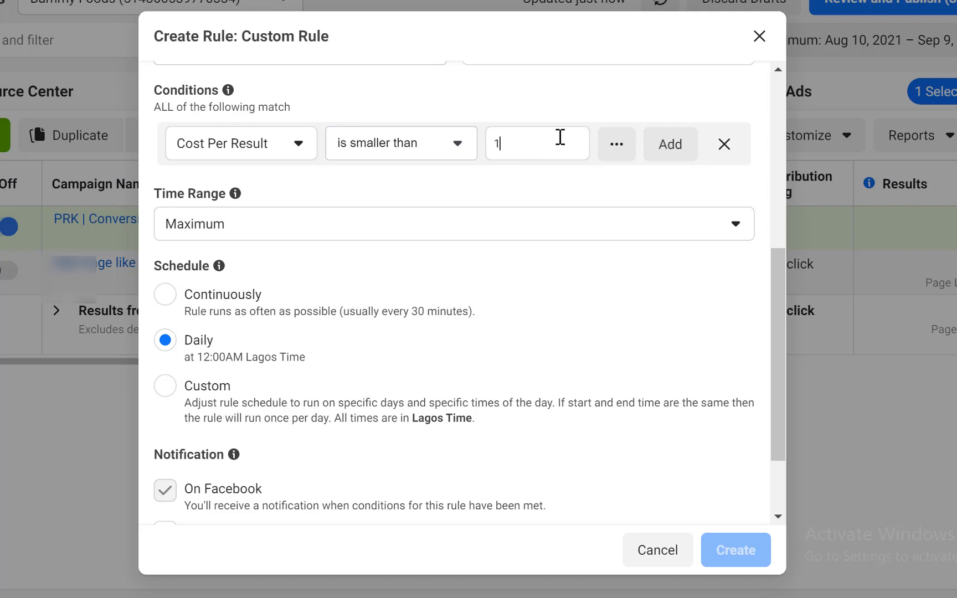
pyautogui.press('BackSpace')
pyautogui.write('0.5')
pyautogui.press('BackSpace')
pyautogui.press('BackSpace')
pyautogui.press('BackSpace')
pyautogui.write('1')
pyautogui.click(671, 150)
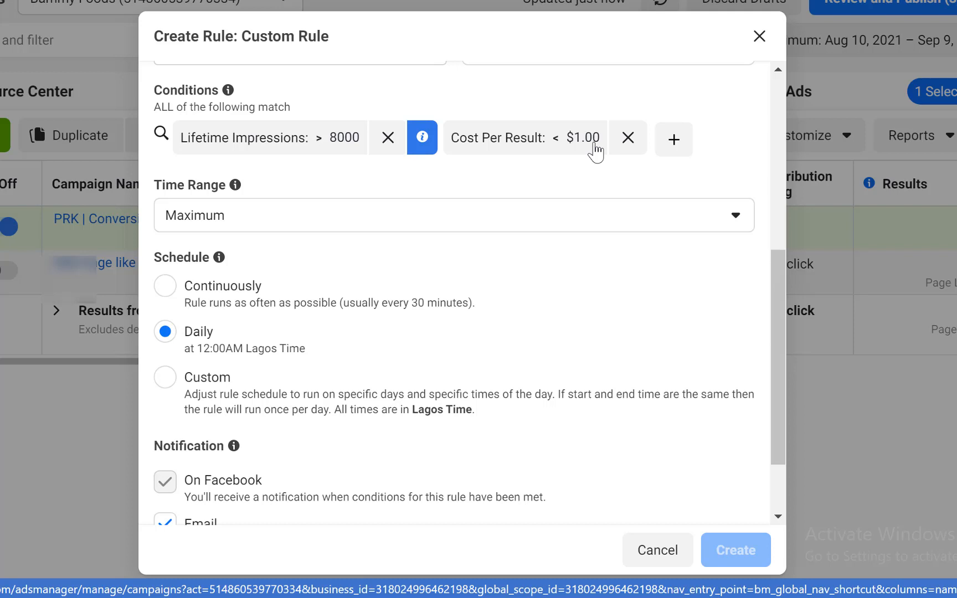
# - Read the Lifetime Impressions explanation and review the rule's budget action, conditions, time range, schedule and notification settings
pyautogui.moveTo(422, 135)
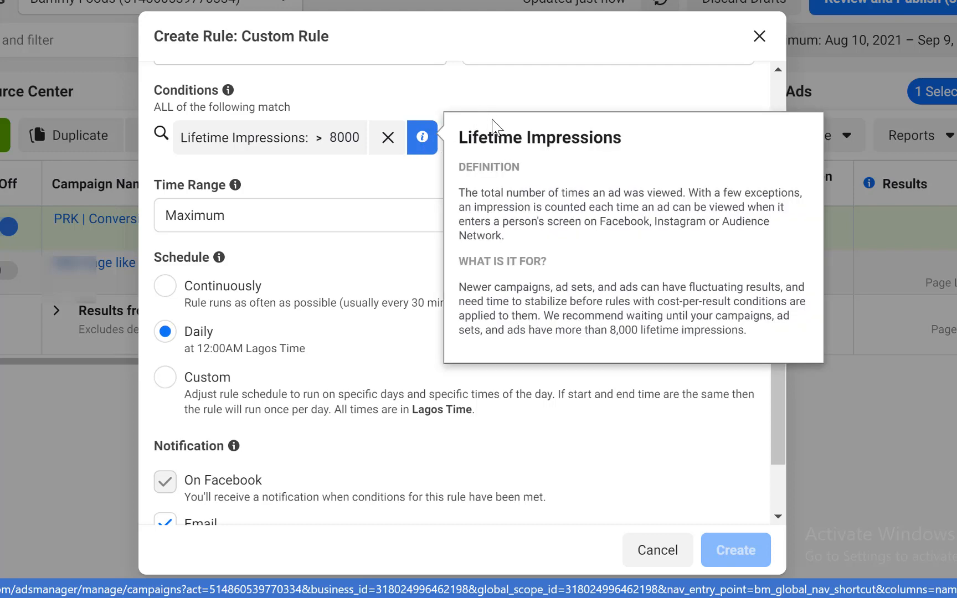
pyautogui.scroll(2, 316, 349)
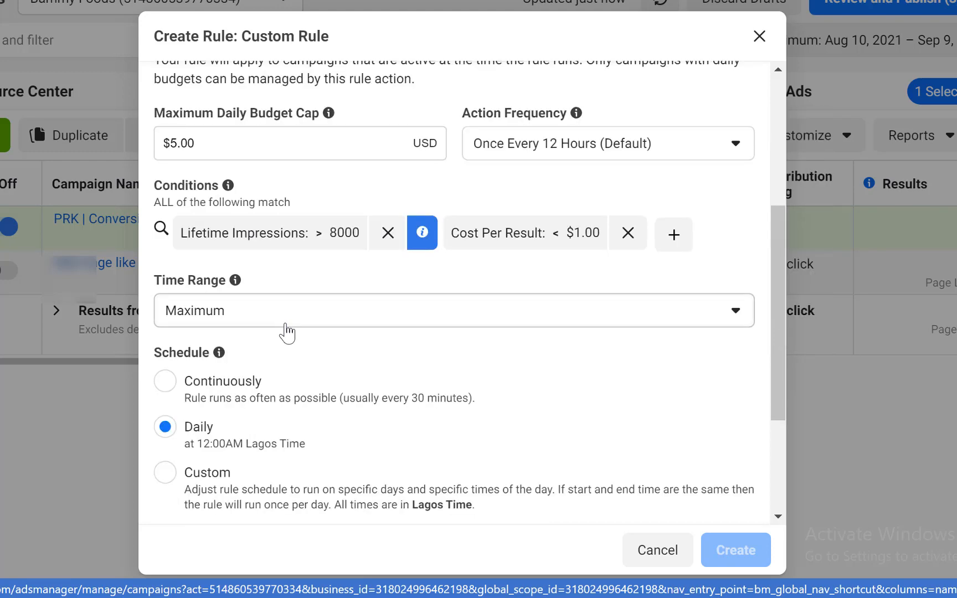
pyautogui.scroll(-4, 287, 332)
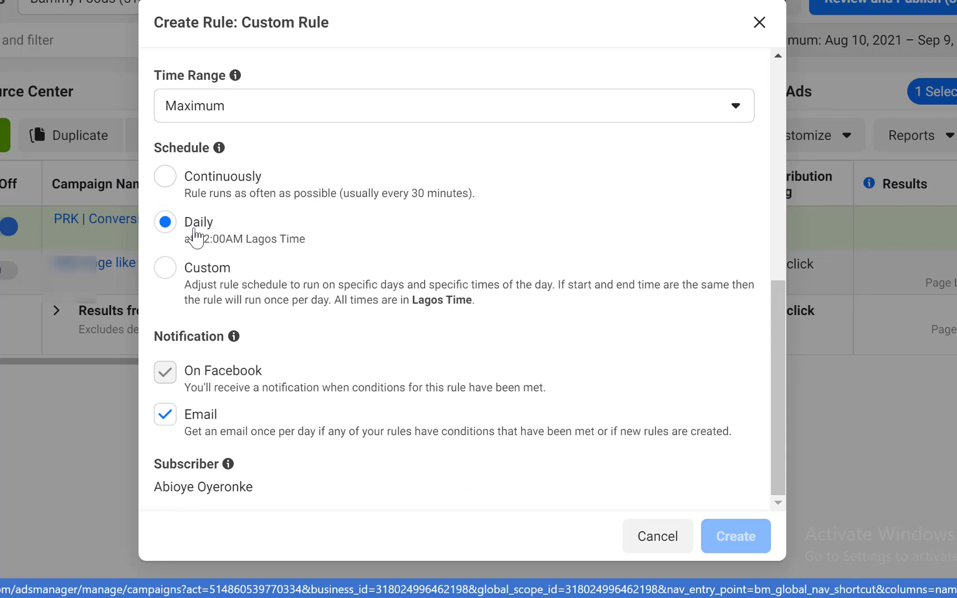
pyautogui.scroll(1, 228, 255)
pyautogui.scroll(5, 230, 256)
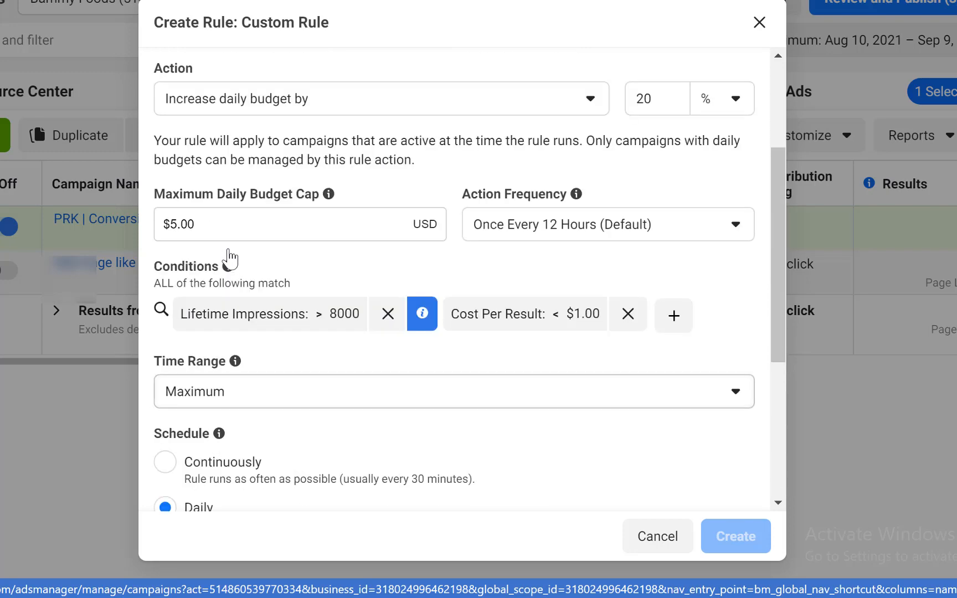
pyautogui.scroll(3, 311, 259)
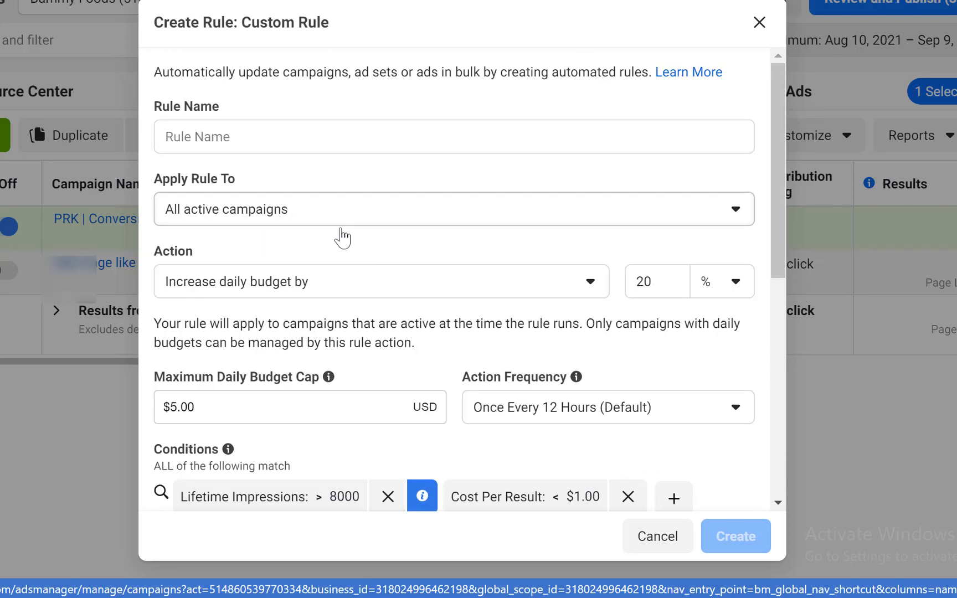
pyautogui.scroll(-8, 285, 283)
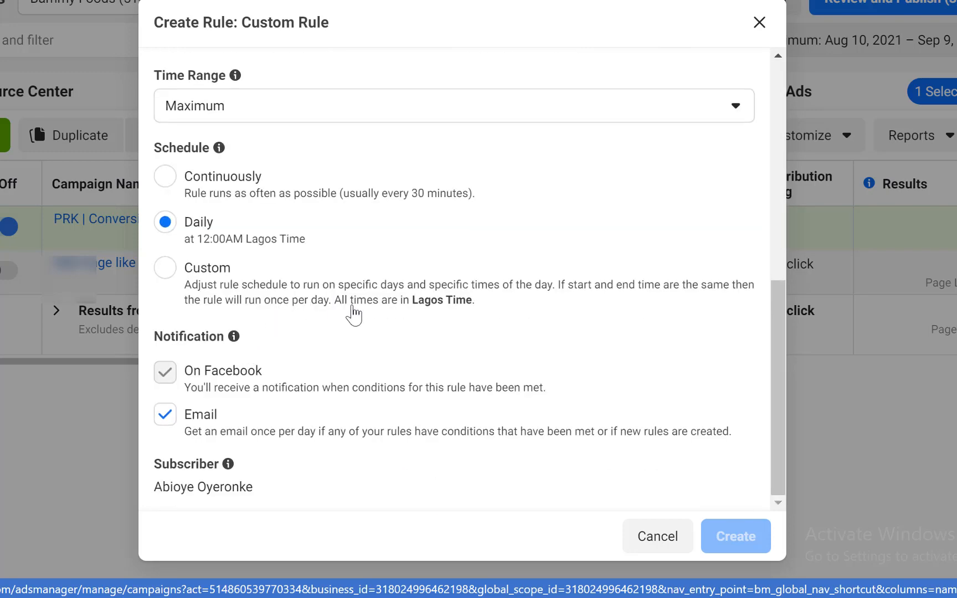
pyautogui.scroll(1, 430, 316)
pyautogui.scroll(8, 430, 318)
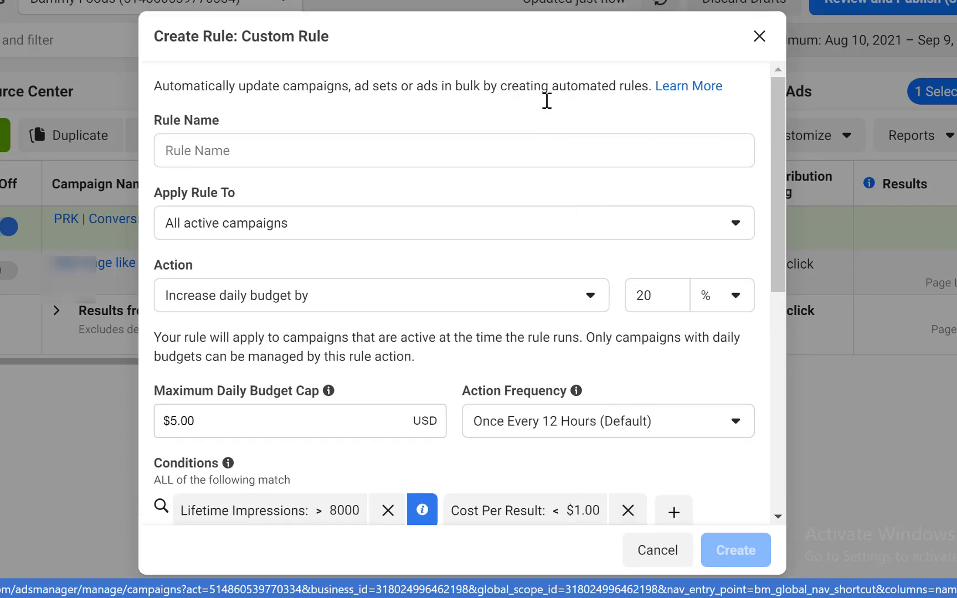
# - Close the custom rule without creating it and clear the campaign selection
pyautogui.click(767, 41)
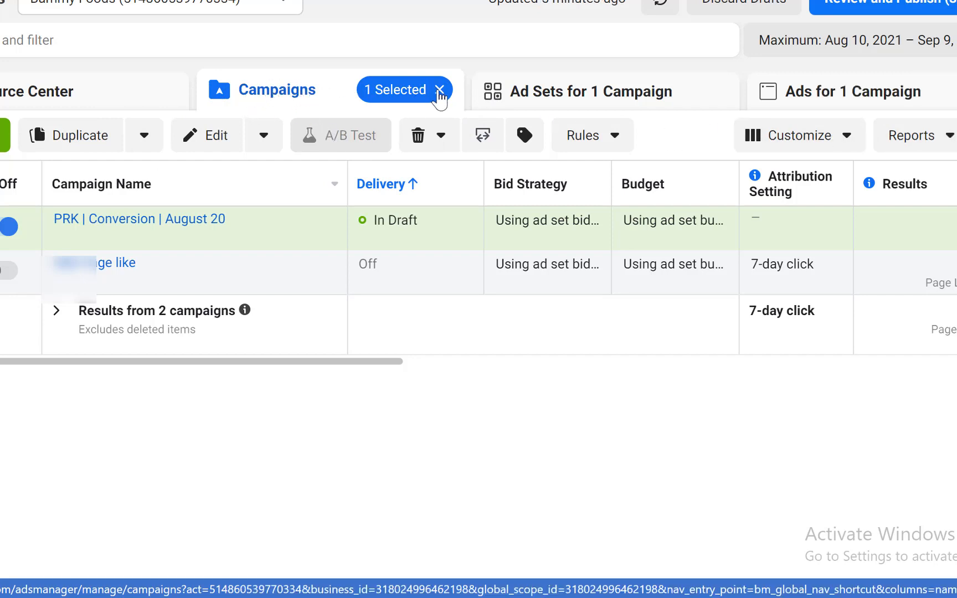
pyautogui.click(437, 90)
pyautogui.moveTo(277, 261)
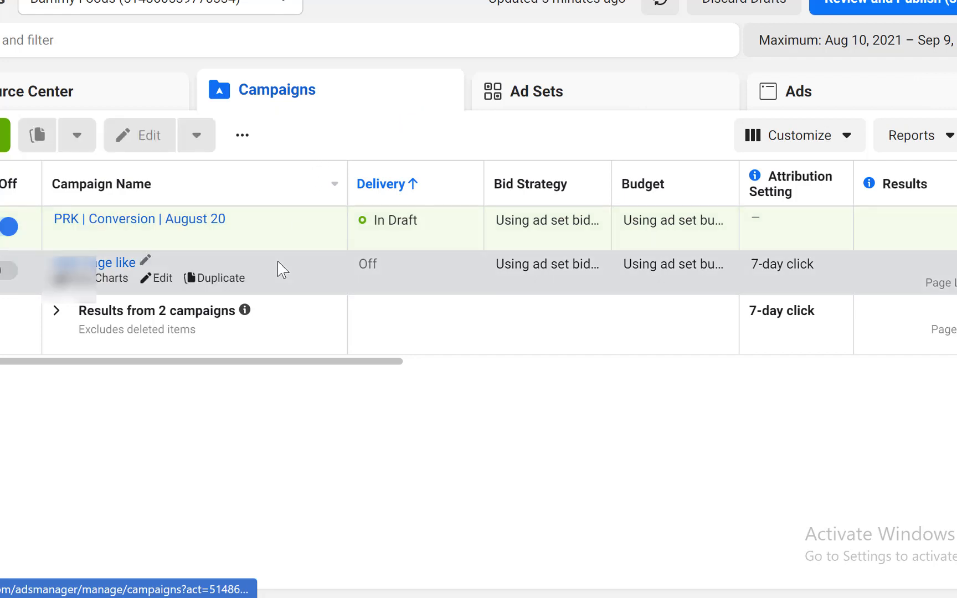